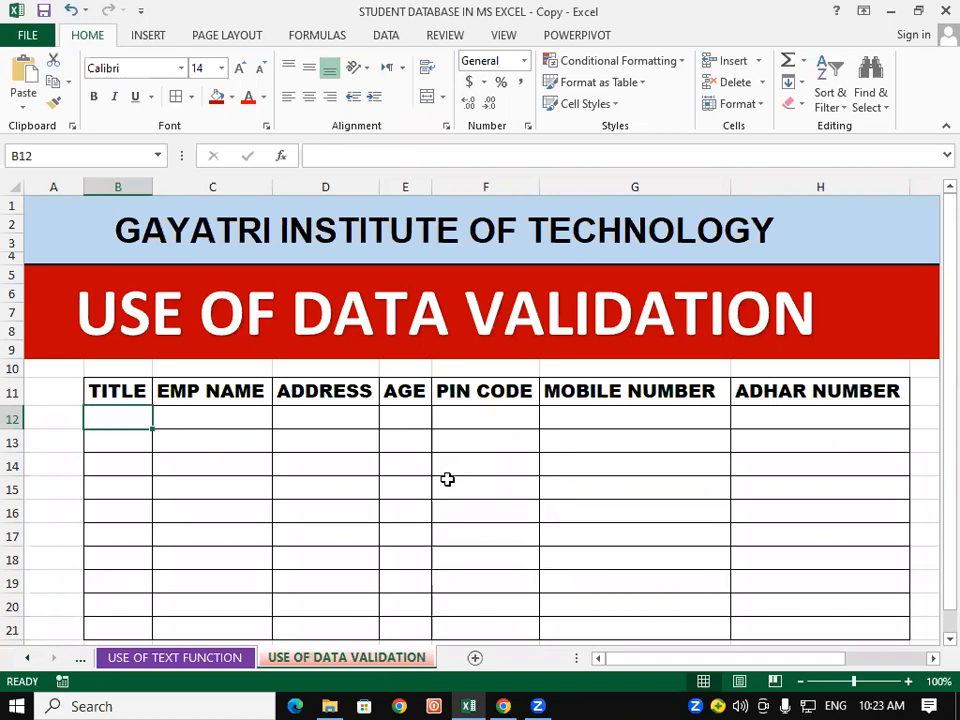
Step: Select cells in the PIN CODE, EMP NAME, TITLE and ADDRESS columns, briefly checking Conditional Formatting
click(447, 479)
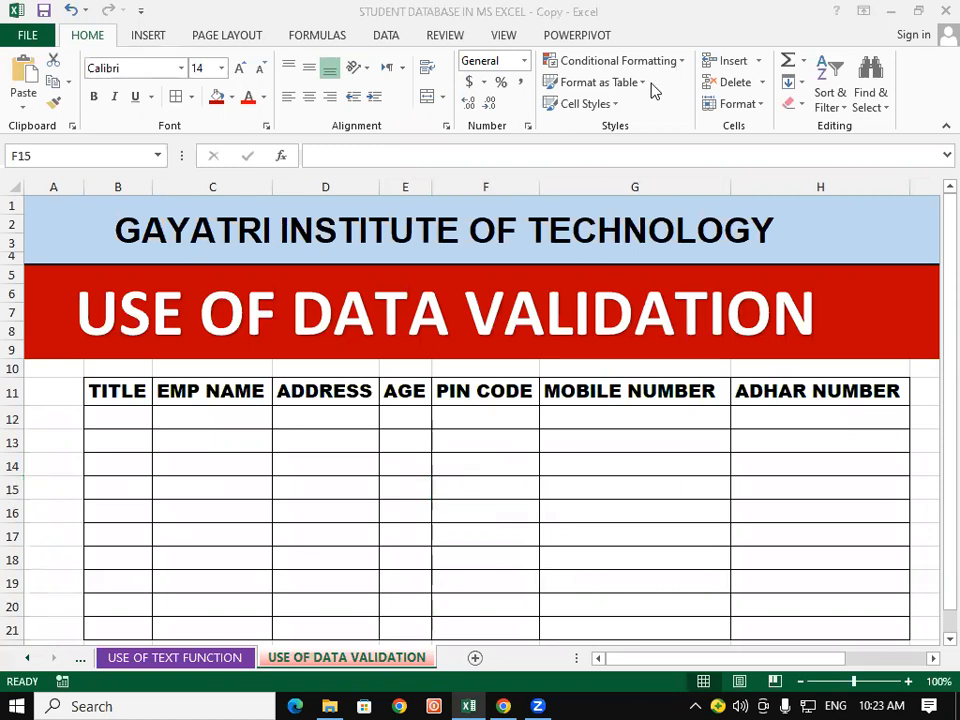
click(191, 438)
click(106, 412)
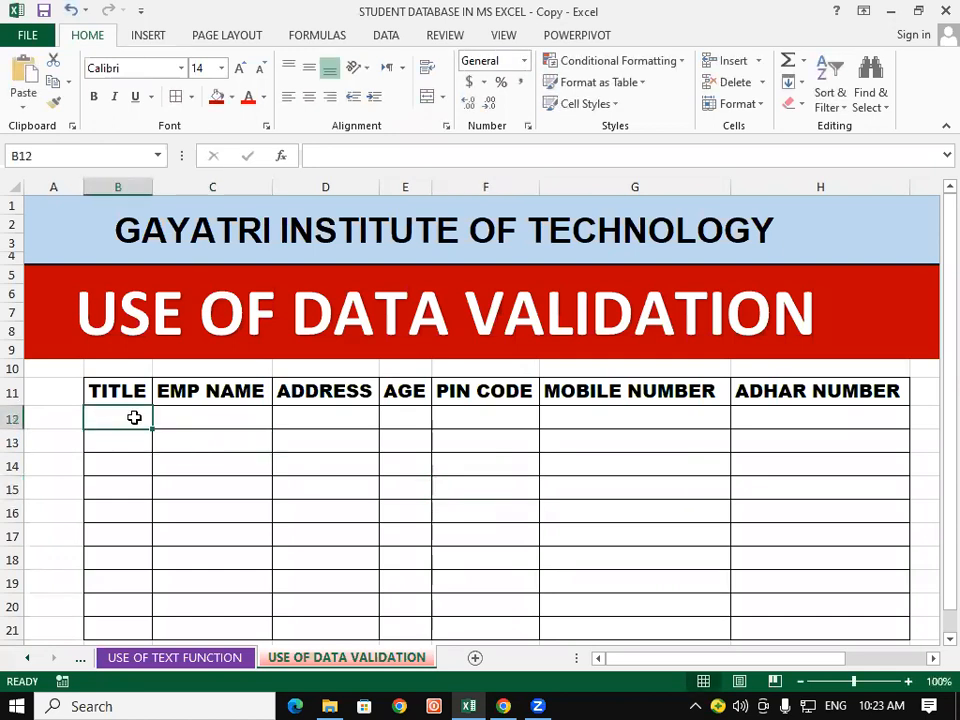
click(346, 462)
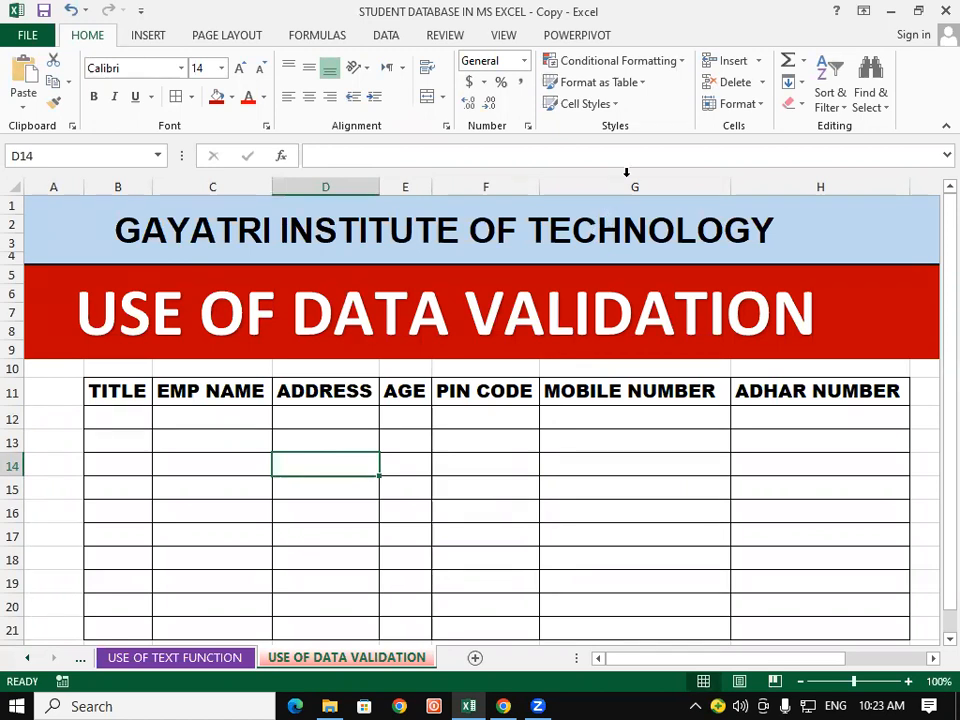
click(680, 64)
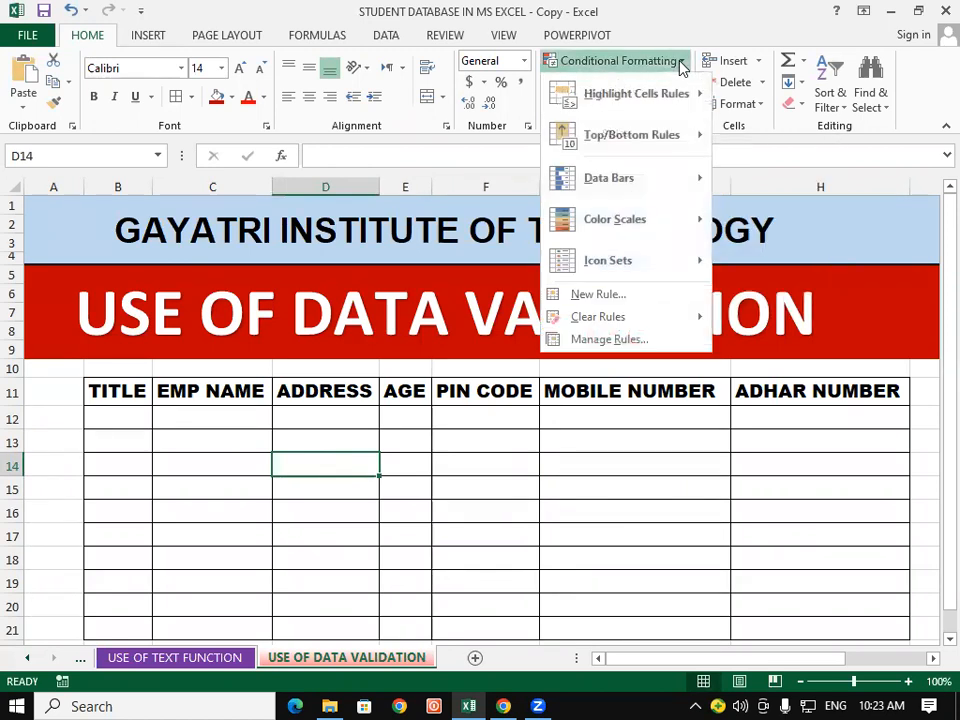
click(681, 481)
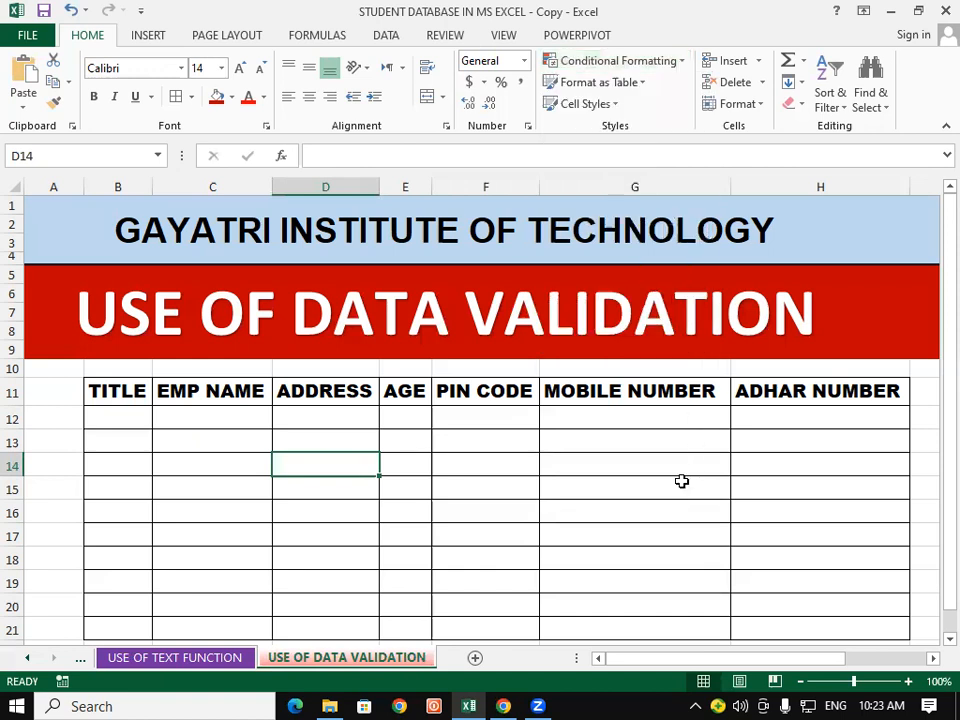
click(681, 481)
click(518, 445)
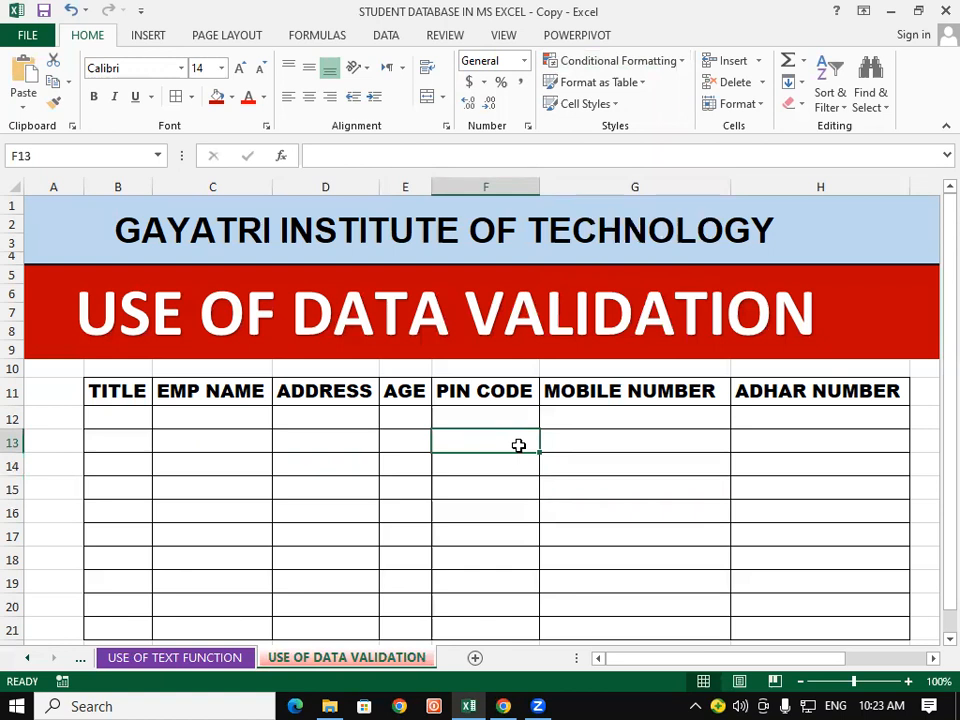
Step: Look at Conditional Formatting again, then select the first TITLE cells B12 and B13
click(668, 62)
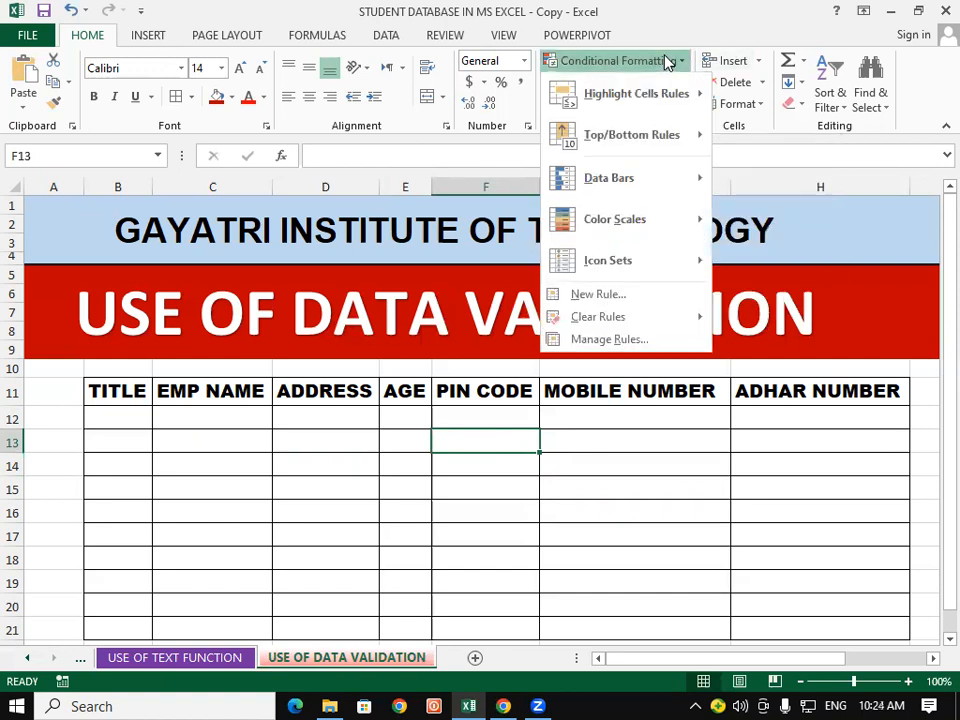
mouse_move(698, 92)
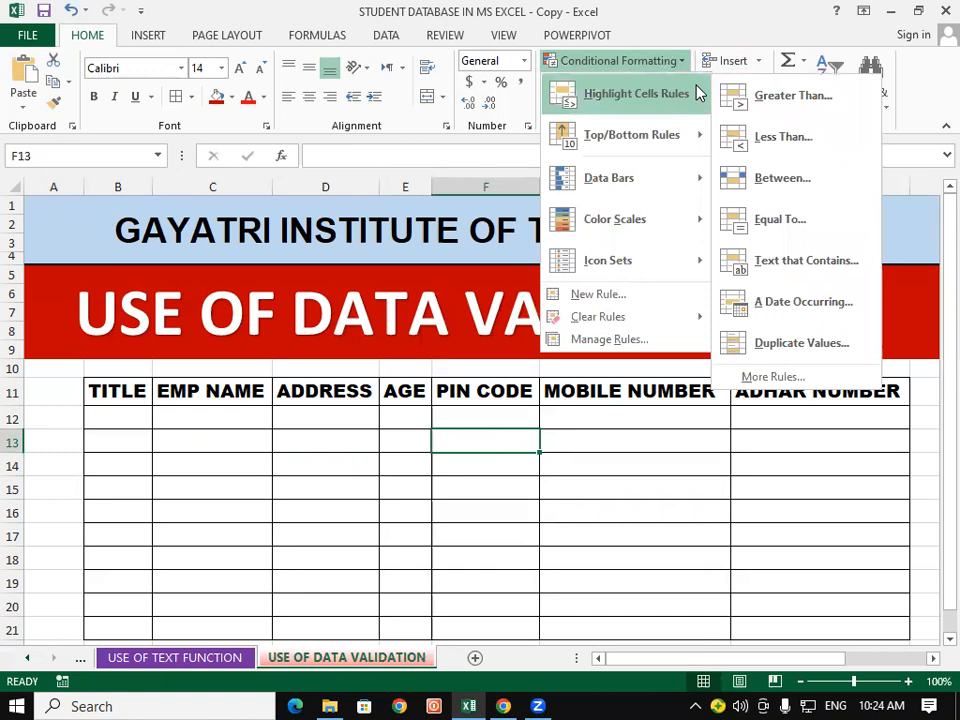
click(525, 503)
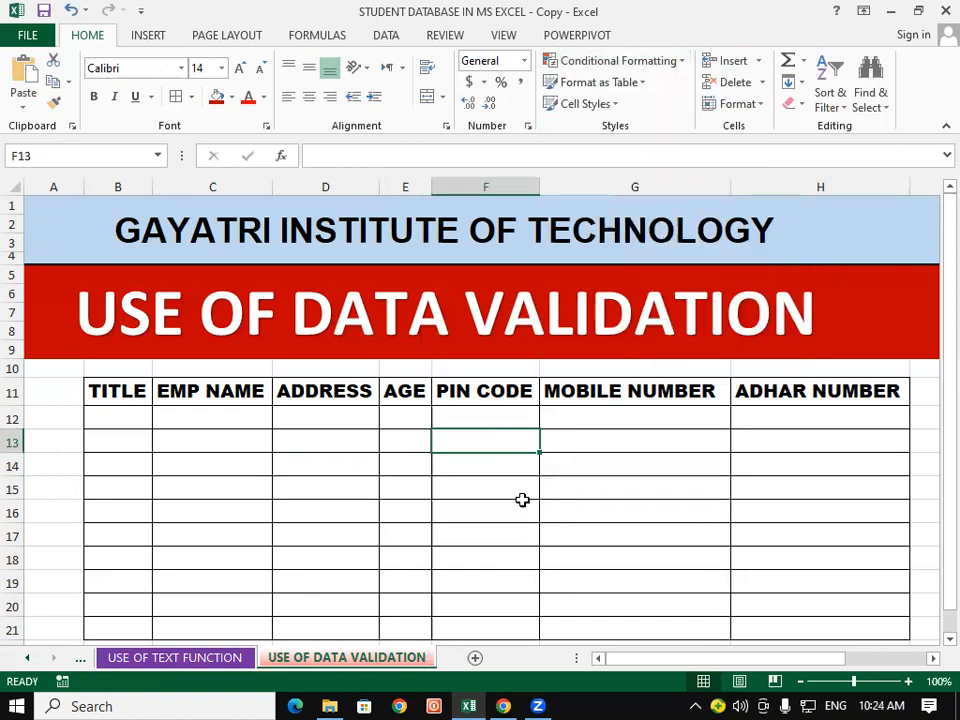
click(522, 502)
click(359, 440)
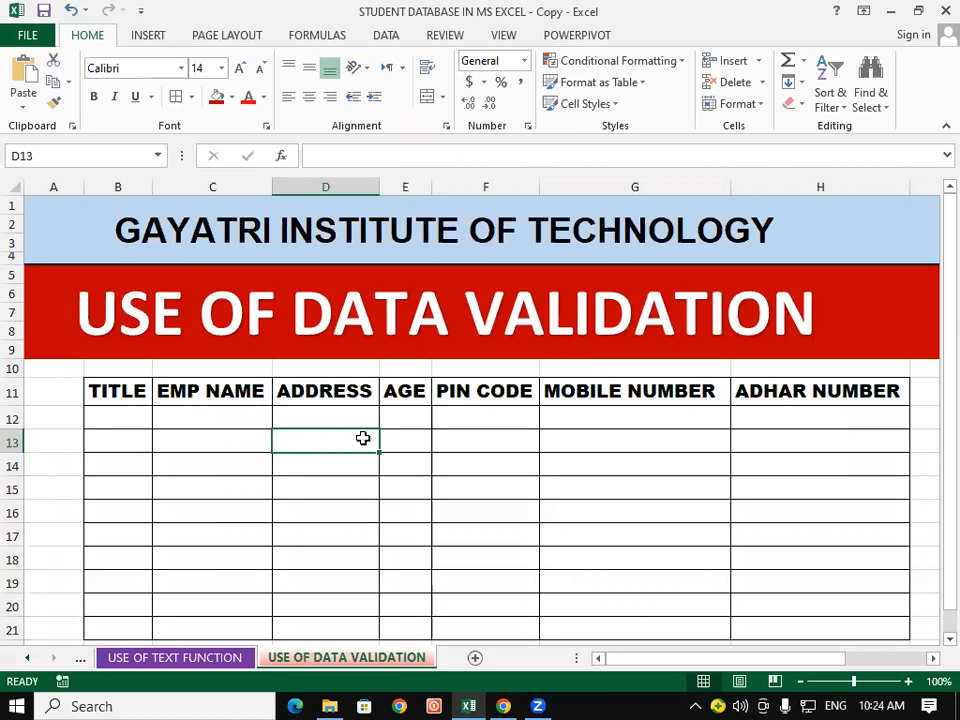
click(213, 397)
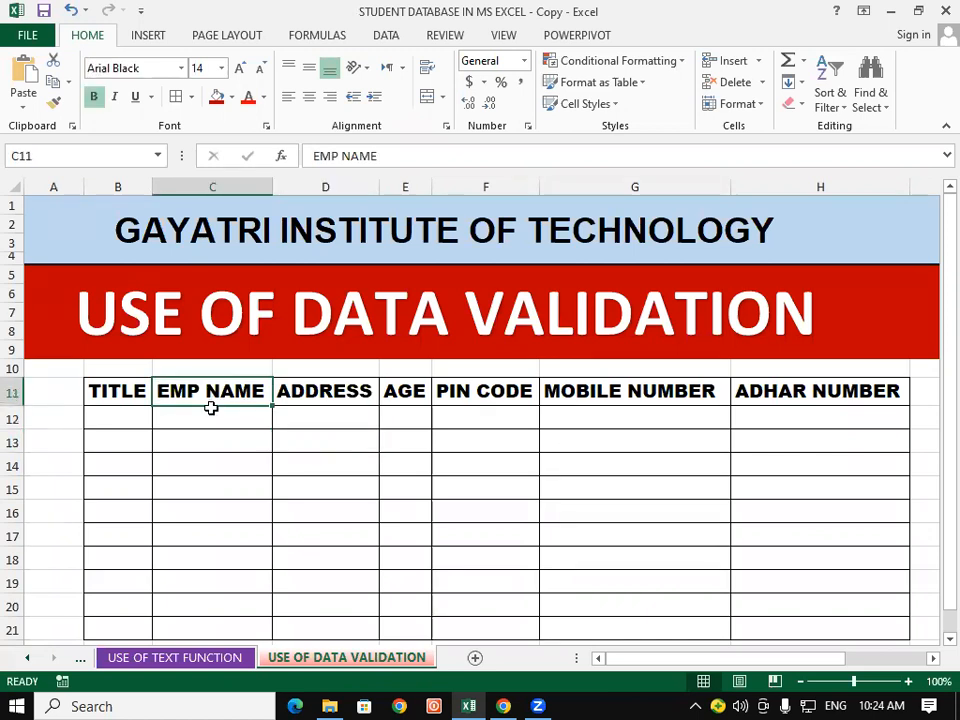
click(207, 421)
click(111, 420)
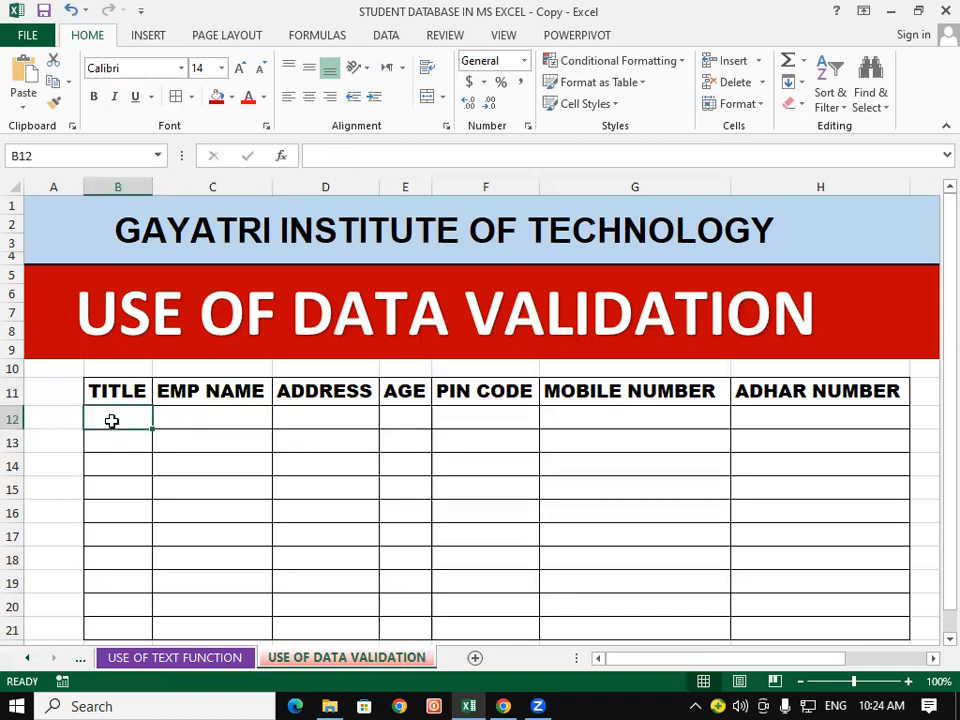
click(158, 439)
click(116, 443)
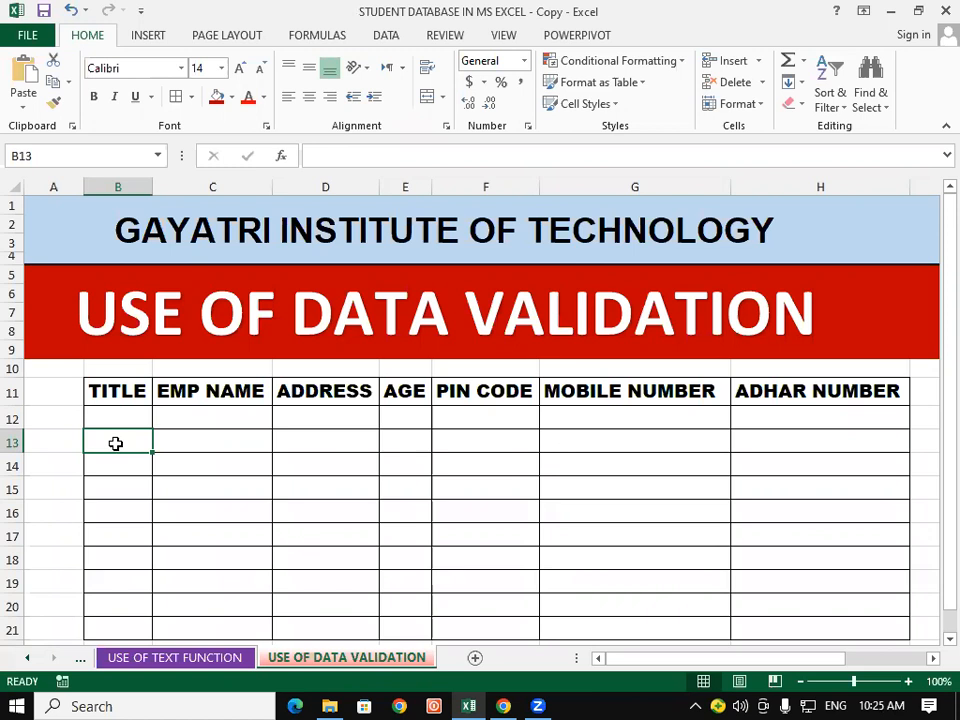
Step: Enter RAM in C12 and SAPNA in C13 under EMP NAME
click(214, 415)
text(RAM)
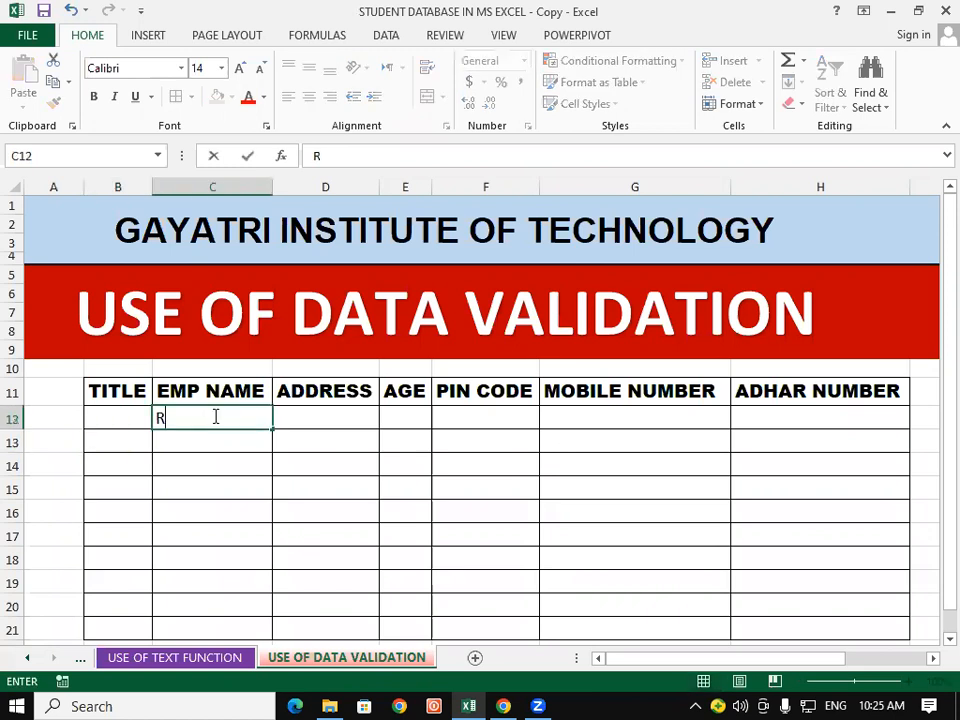
click(158, 436)
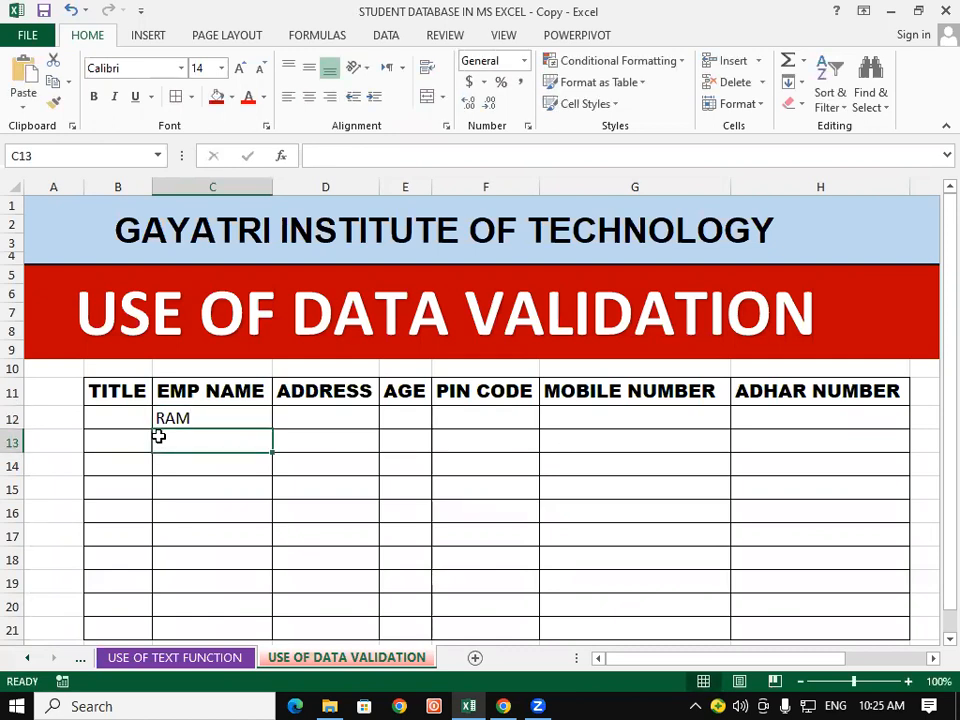
text(SAPNA)
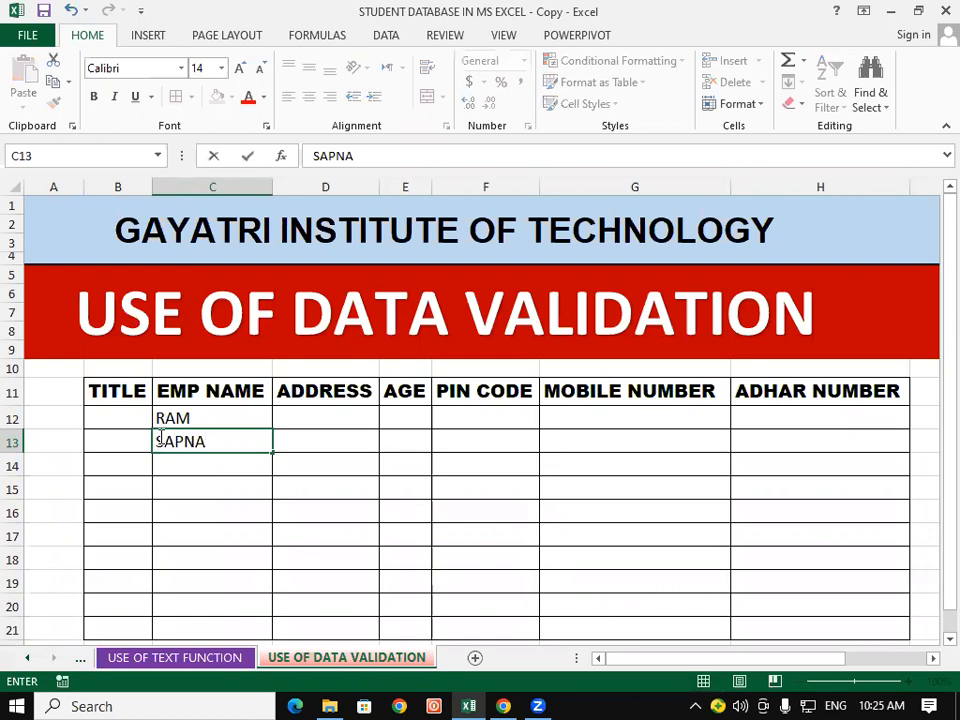
click(187, 506)
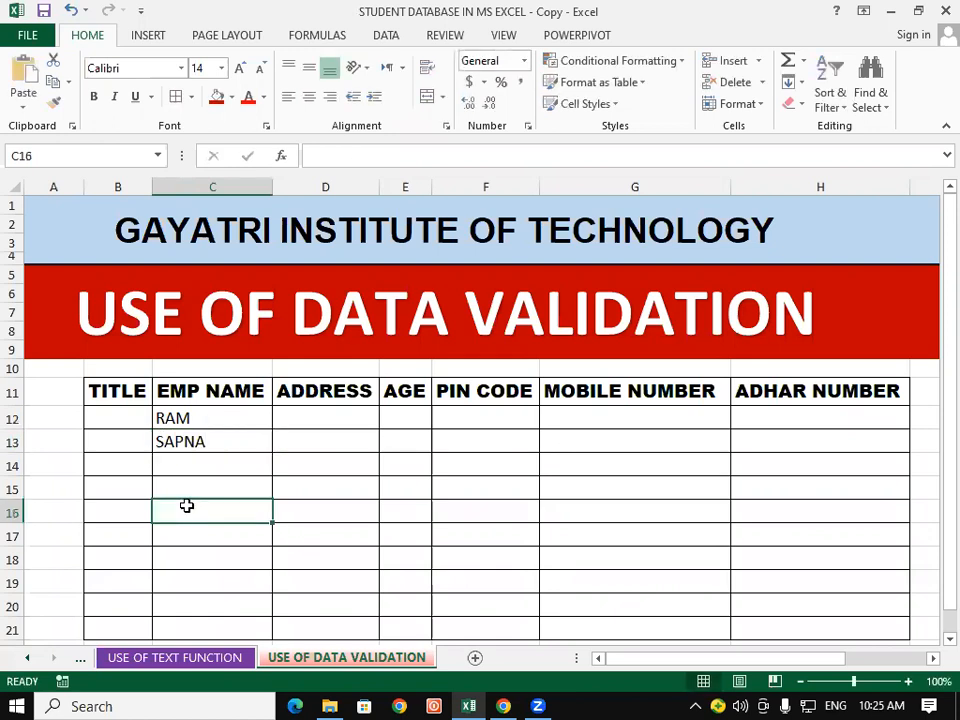
click(218, 414)
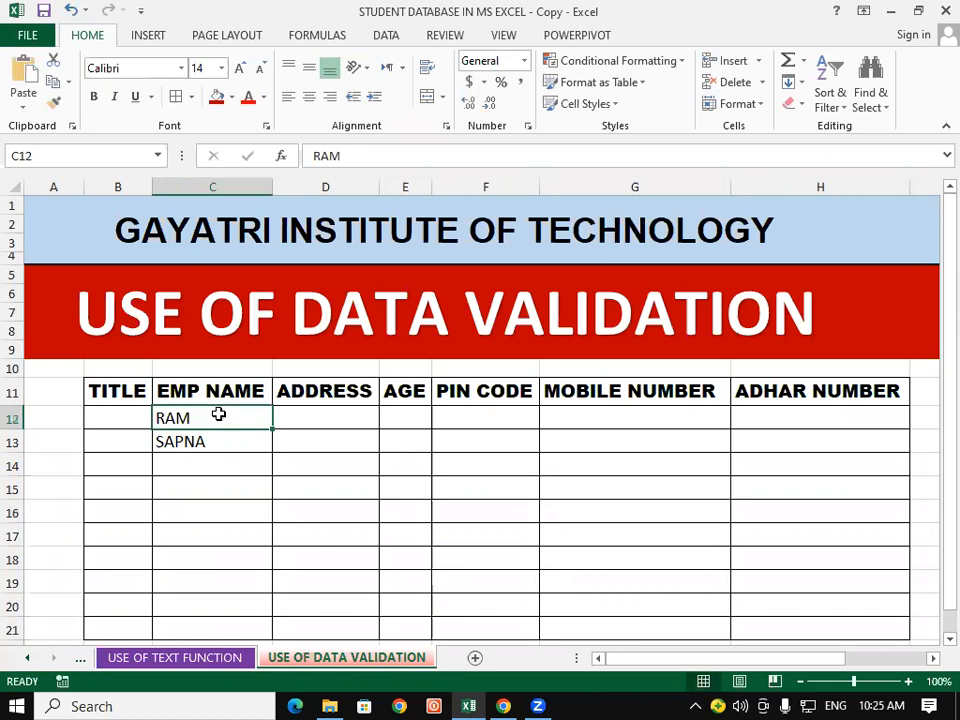
click(185, 434)
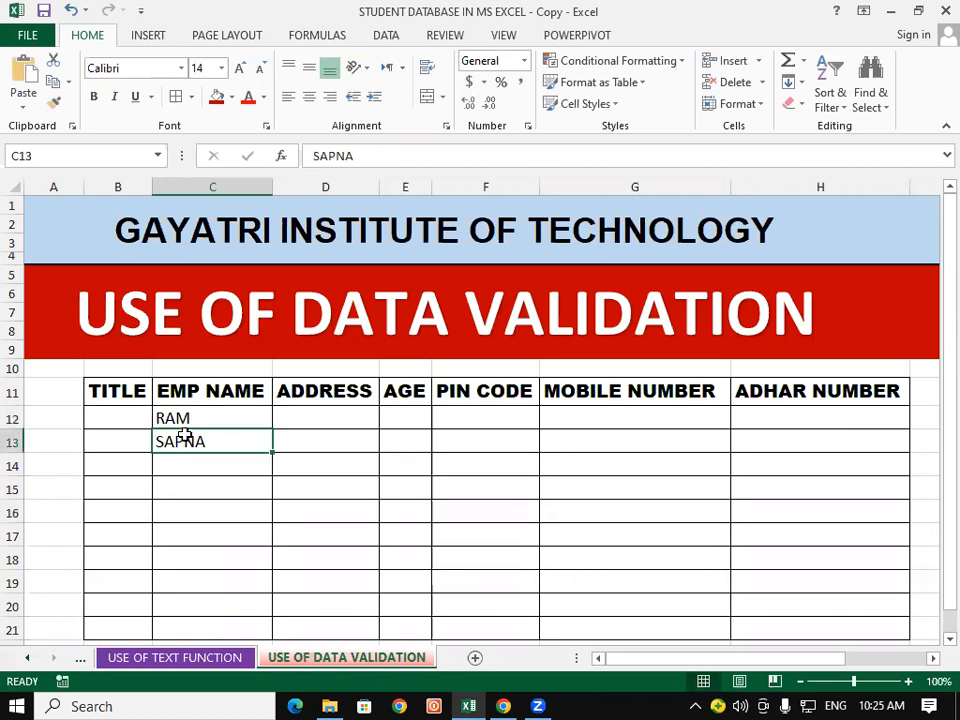
click(128, 418)
click(126, 438)
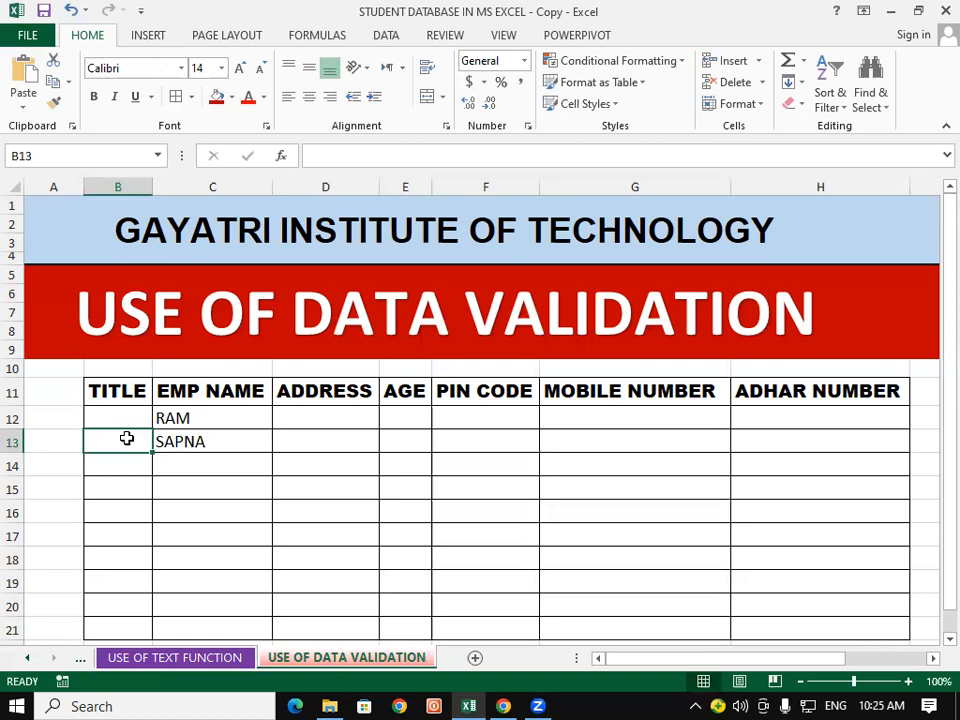
click(120, 410)
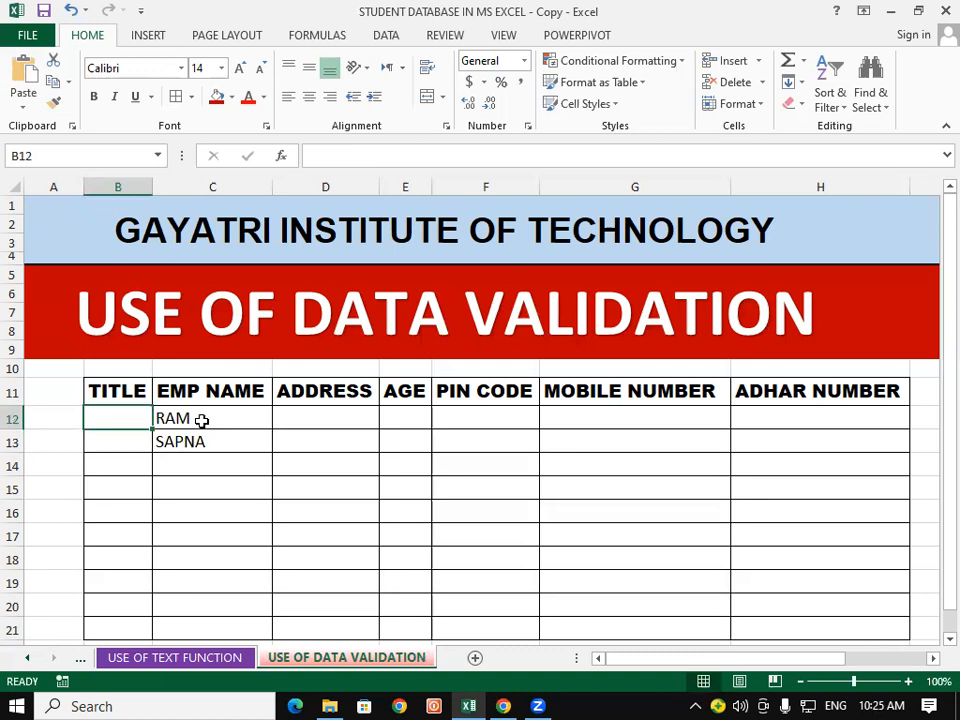
click(140, 435)
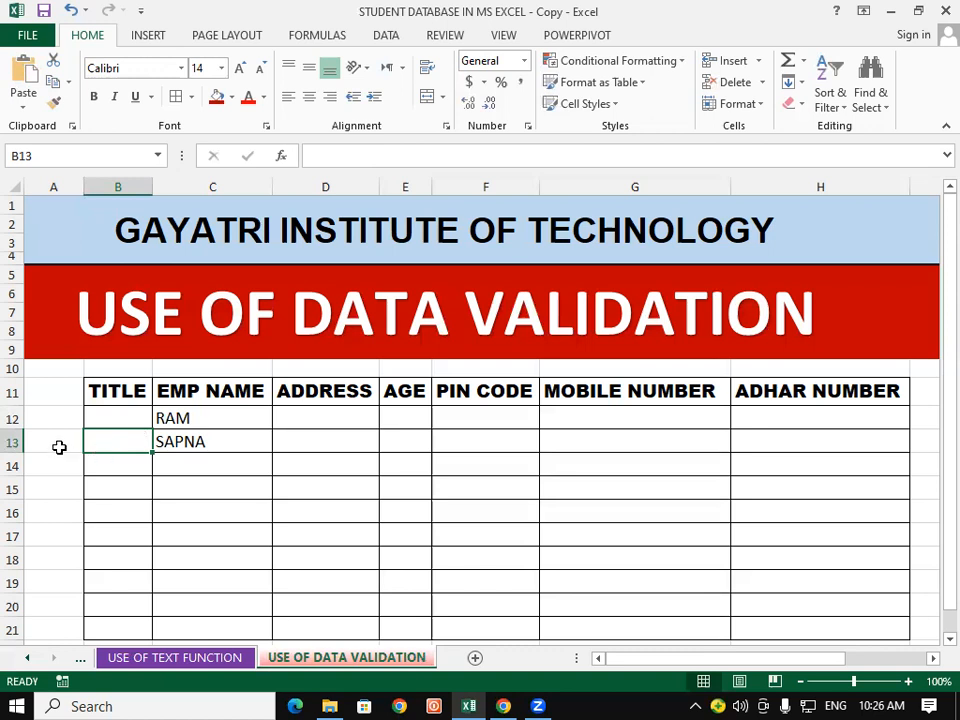
click(140, 418)
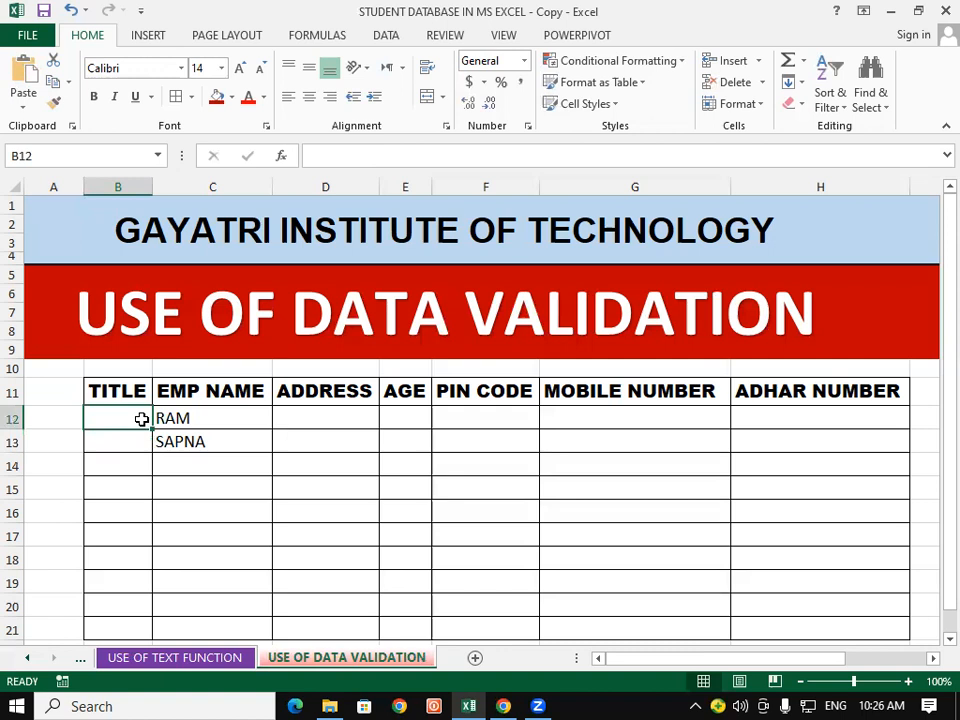
Step: Glance at Conditional Formatting, then switch to the Chrome window with Zoom's Launch Meeting page
click(572, 62)
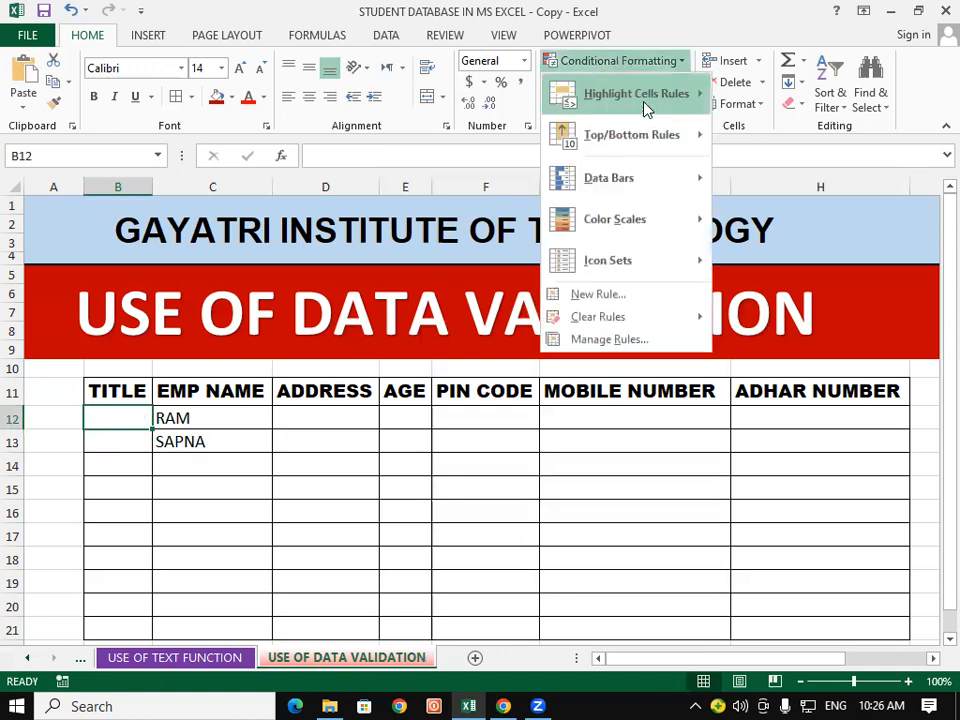
mouse_move(643, 125)
click(308, 543)
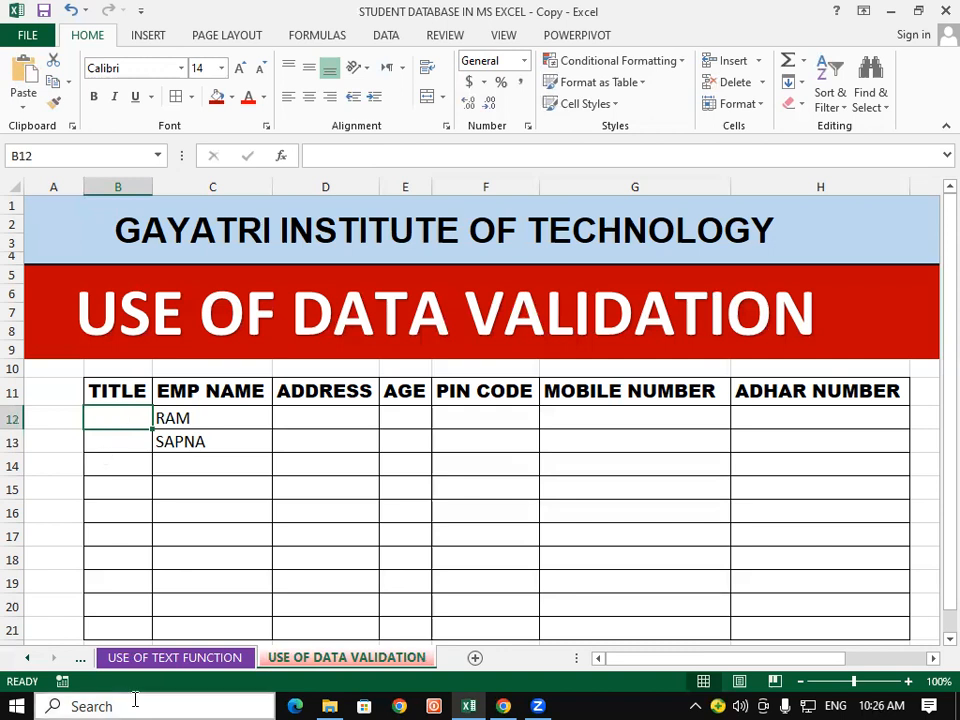
click(500, 702)
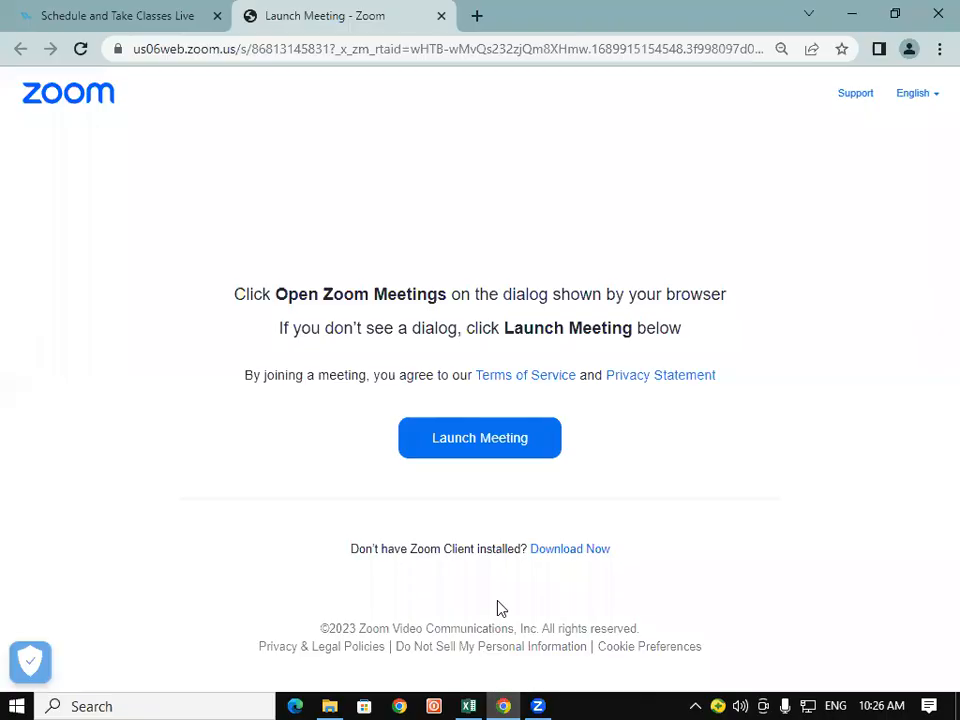
Step: Open a new Chrome tab on the Google start page
click(478, 17)
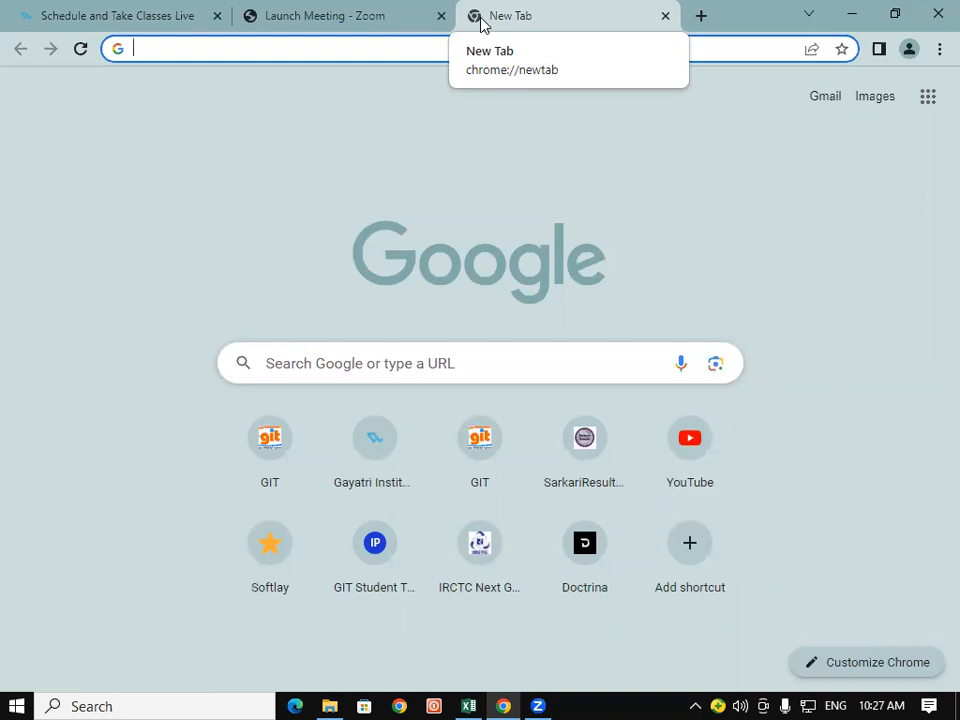
Step: Search Google for UP BHULEKH, open the भूलेख result, then close that page
text(UP )
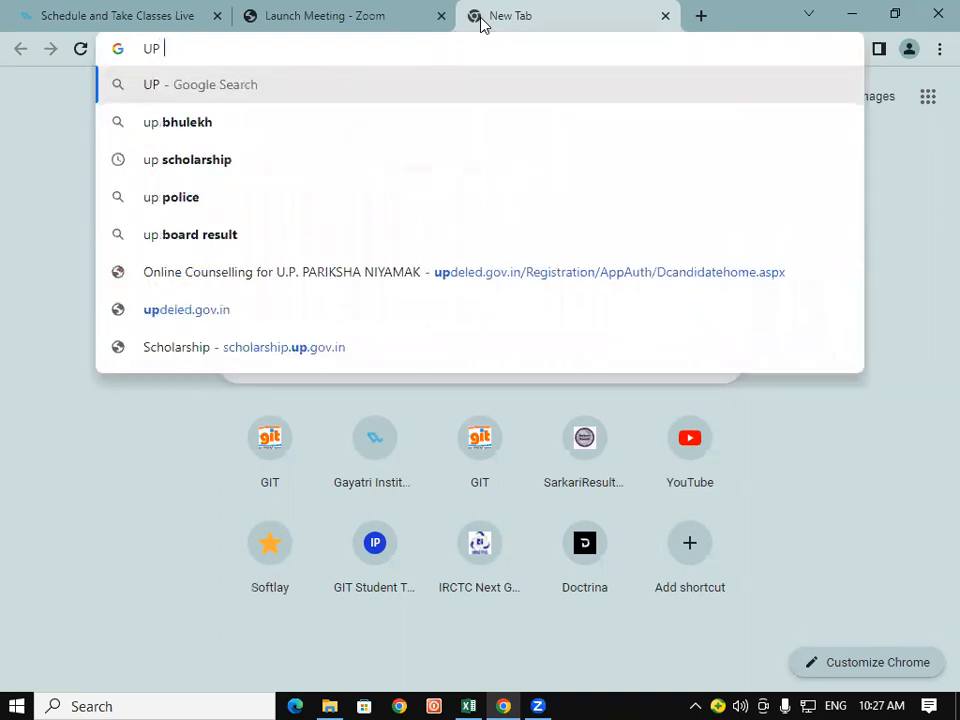
text(BHULE)
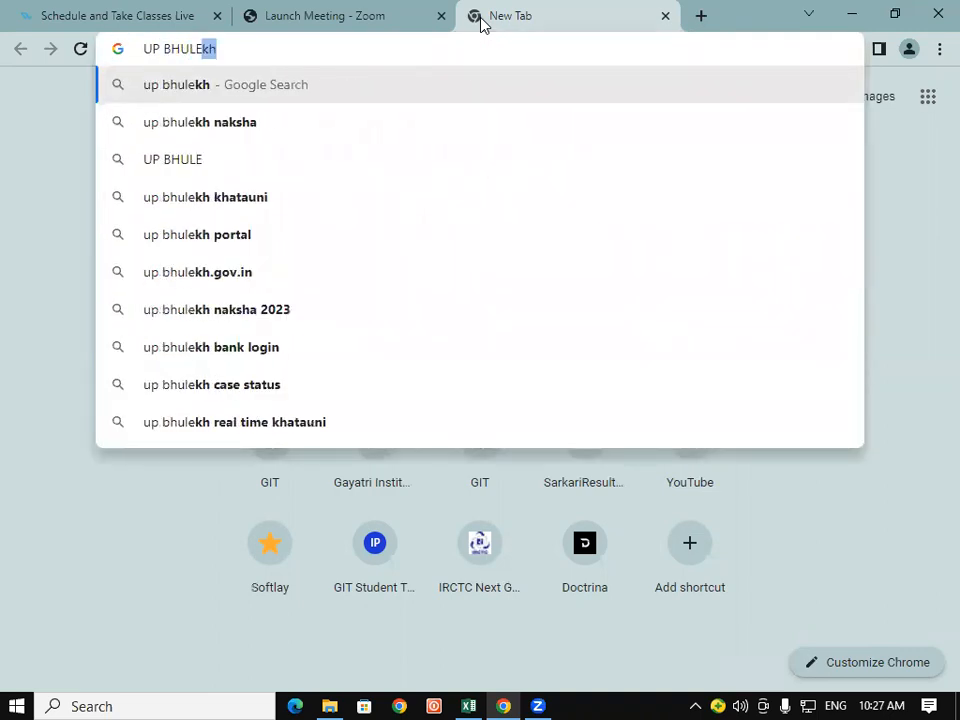
text(KH)
key(Return)
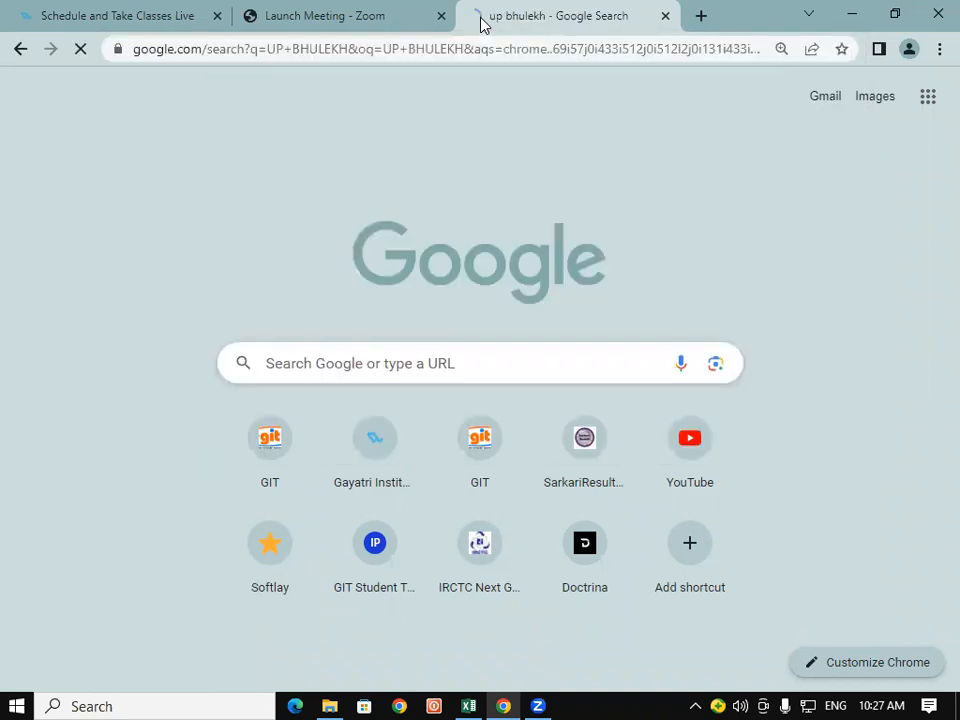
scroll(124, 500, down, 1)
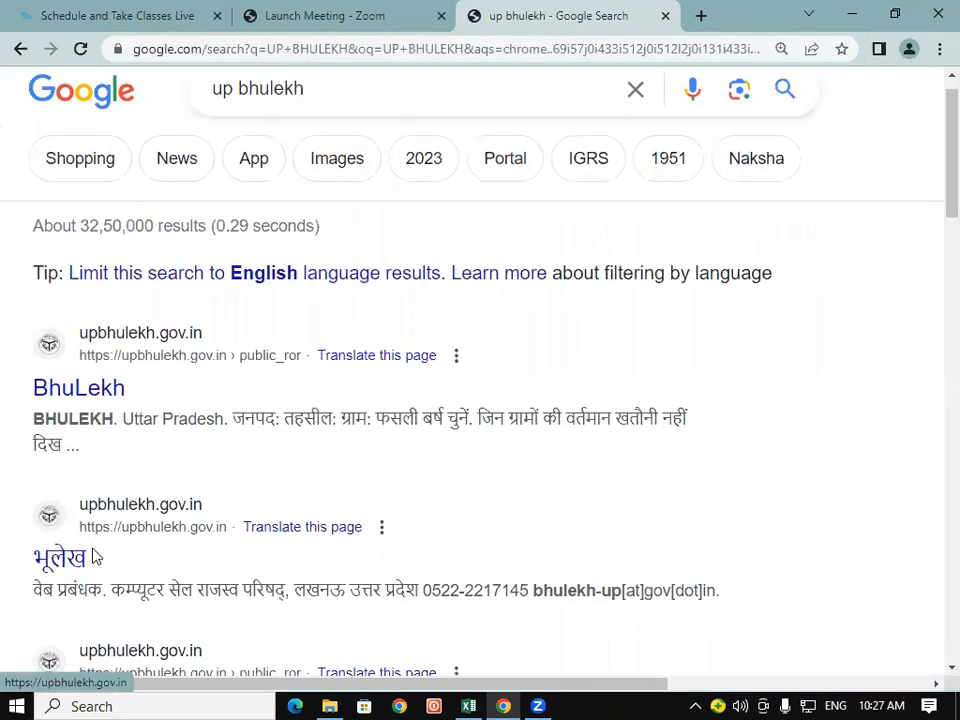
click(74, 512)
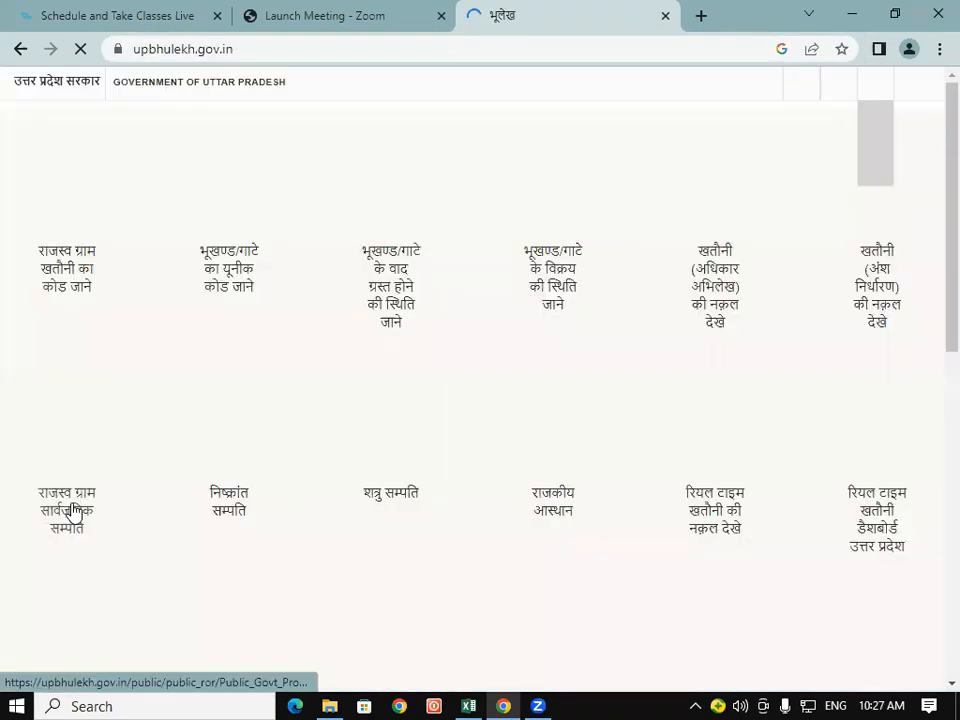
click(667, 17)
Step: Search UP BHULEKH again in a new tab and open the BhuLekh result
click(484, 26)
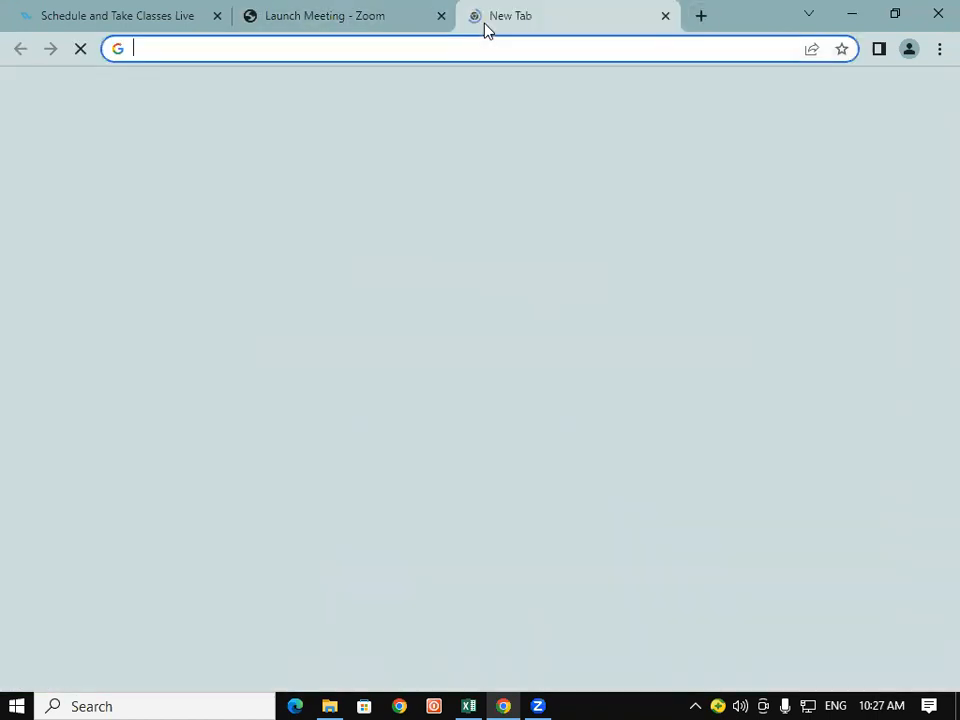
text(UP B)
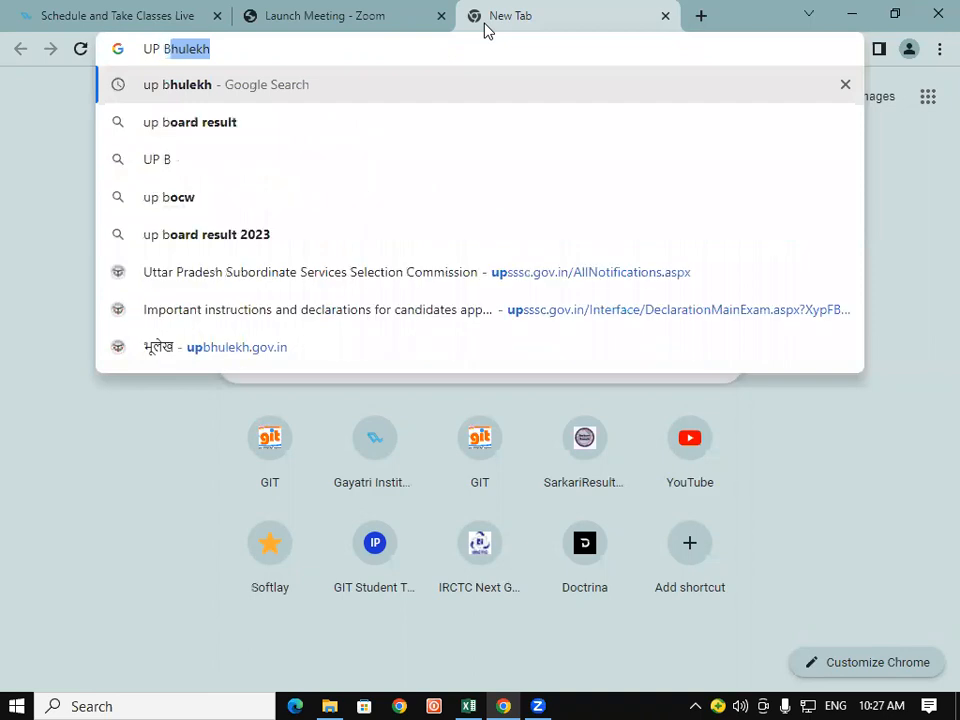
text(HULEKH)
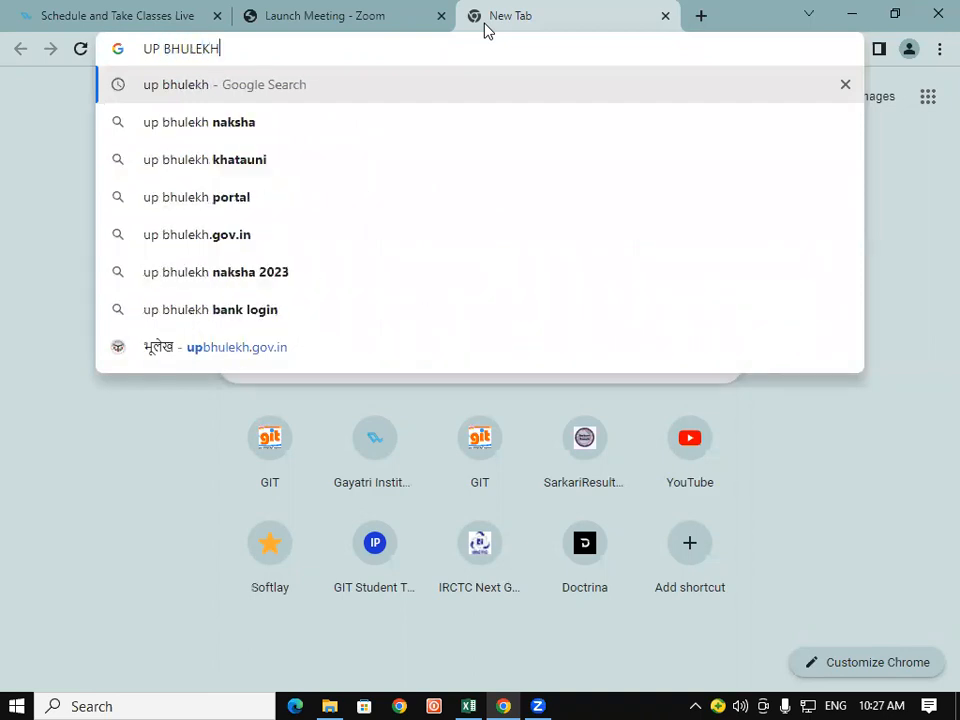
key(Return)
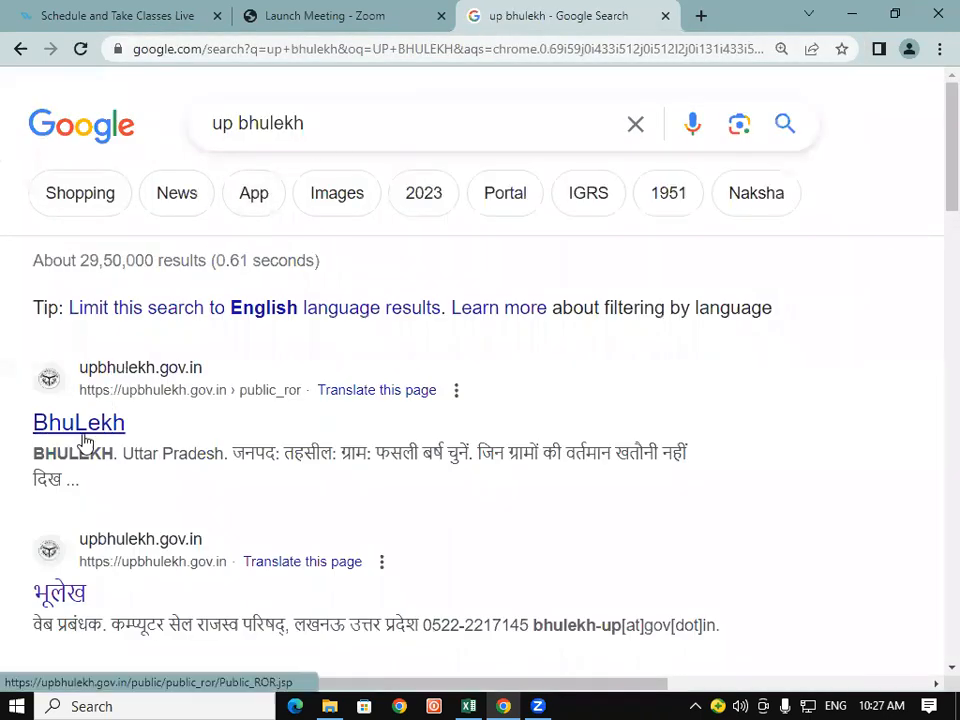
click(78, 425)
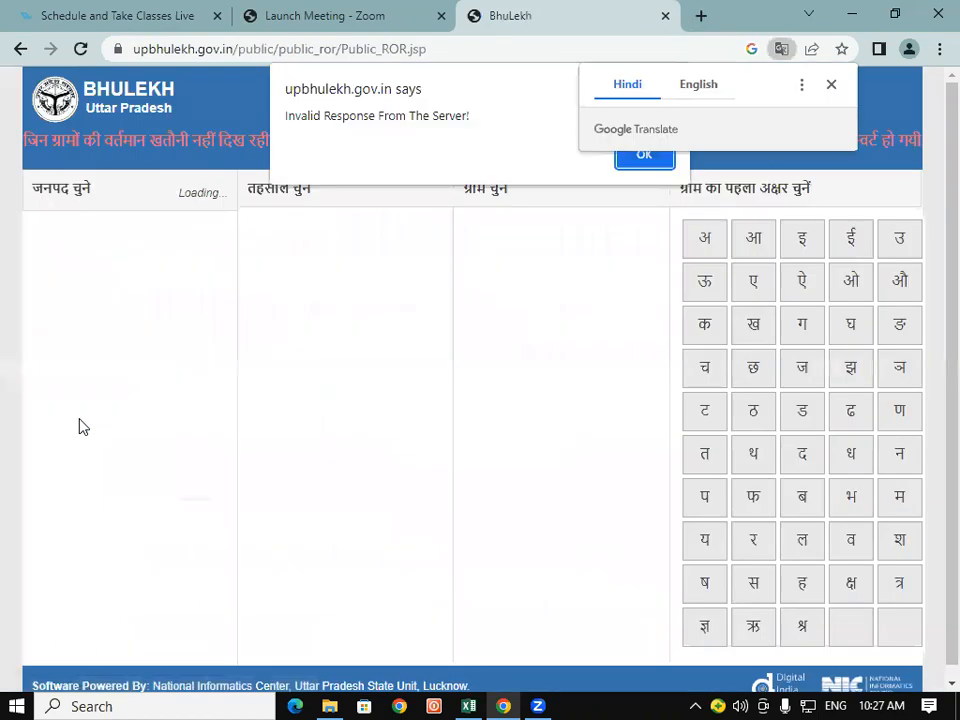
Step: Dismiss the translate offer and server-error alert, close BhuLekh, and type STU in a new tab
click(831, 84)
click(644, 154)
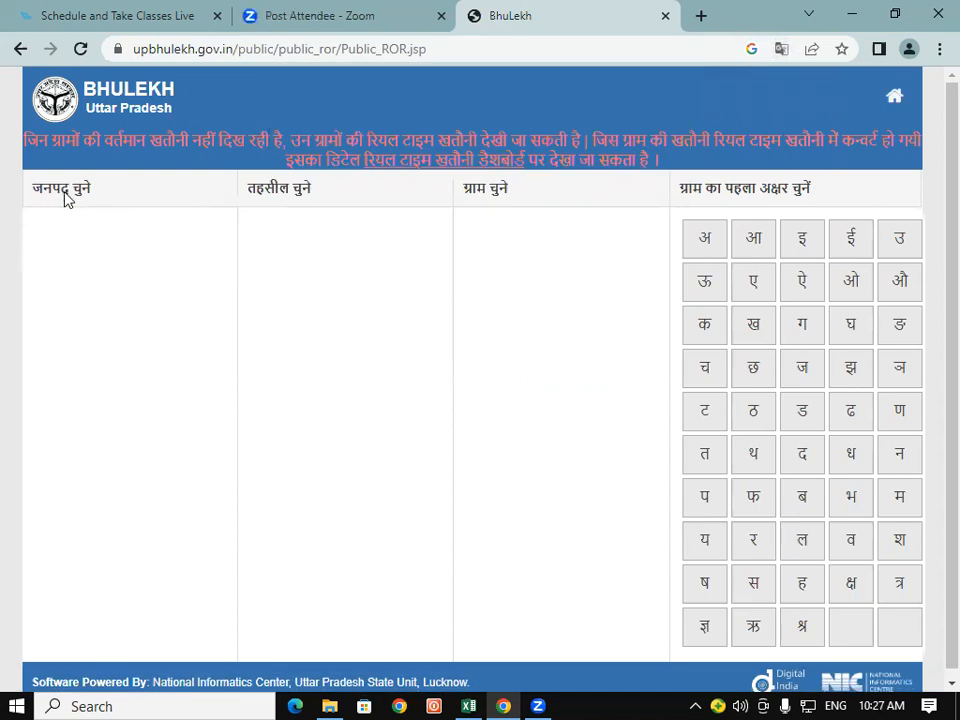
scroll(143, 325, down, 1)
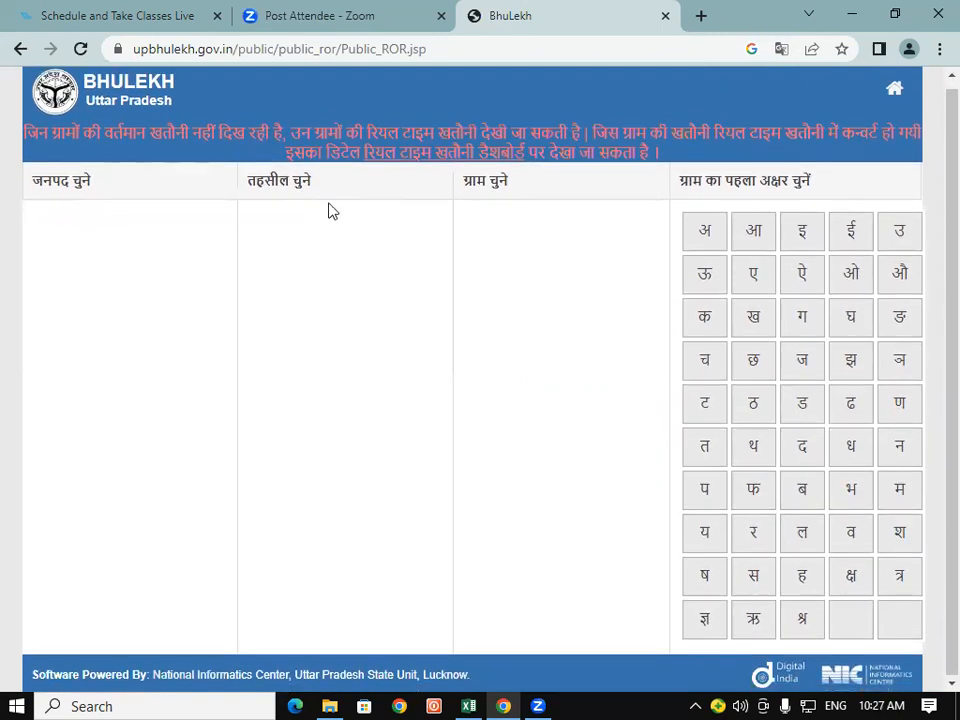
click(665, 16)
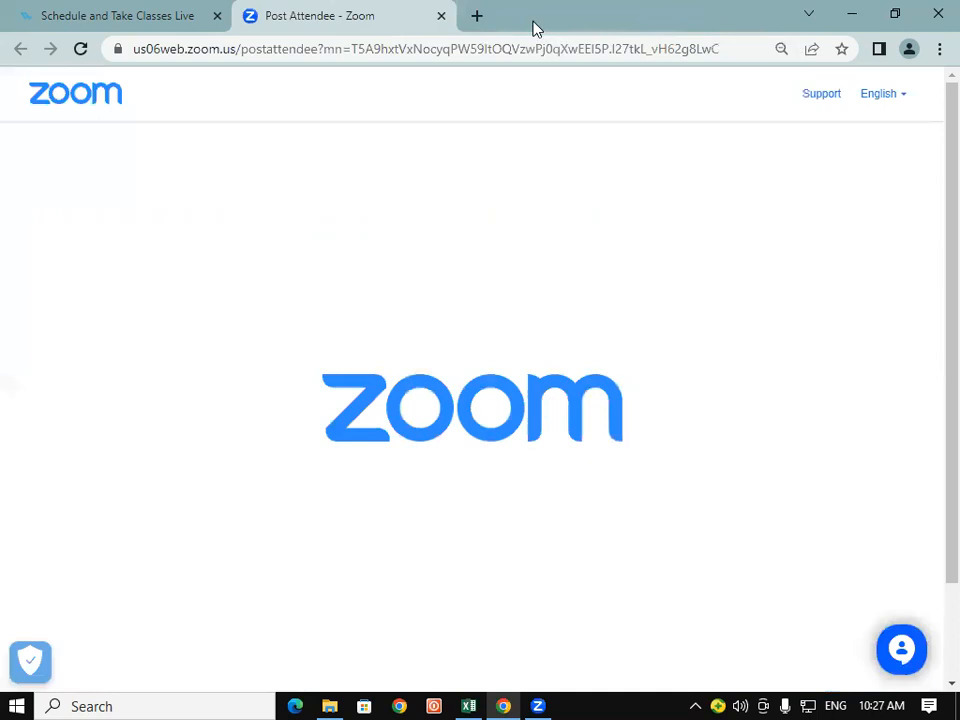
click(476, 17)
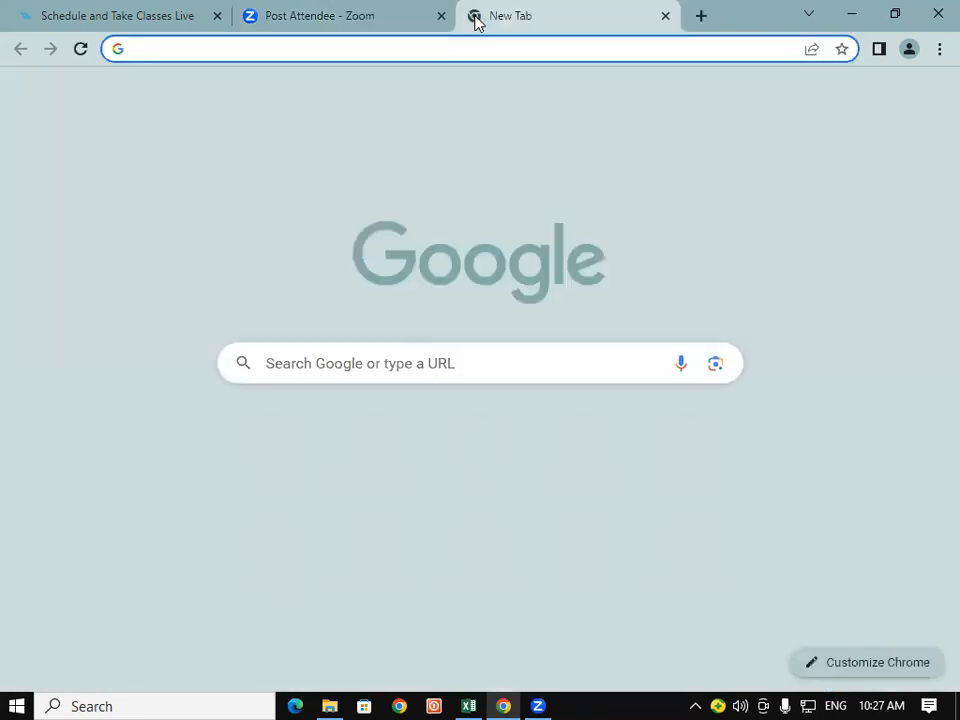
text(STU)
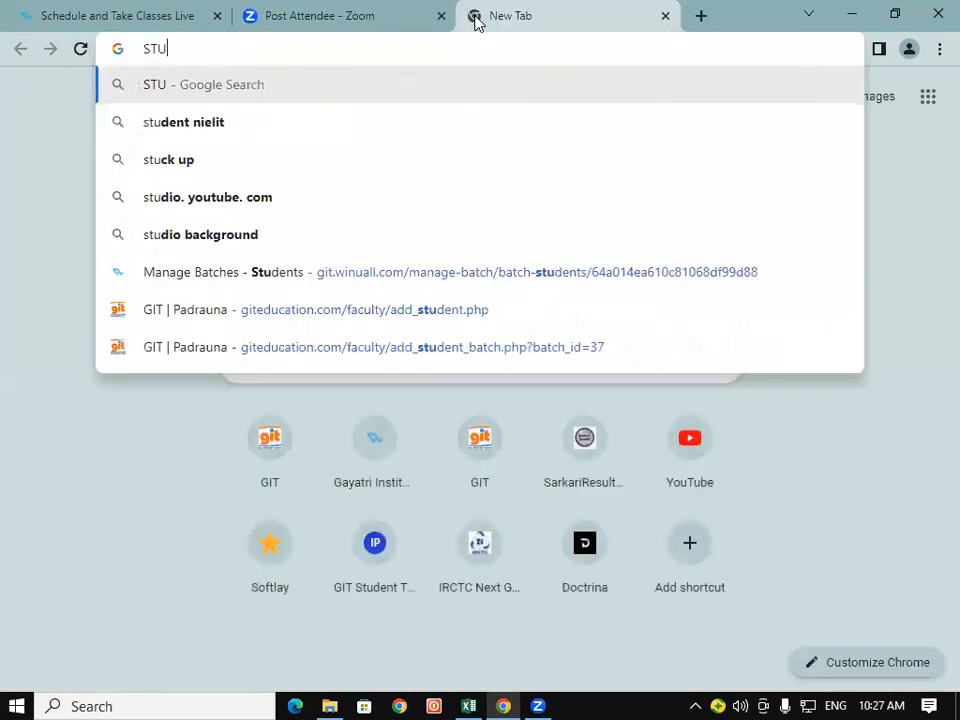
Step: Search 'student nielit', open the NIELIT Student Information and Enrollment System site, and close the Important popup
click(249, 132)
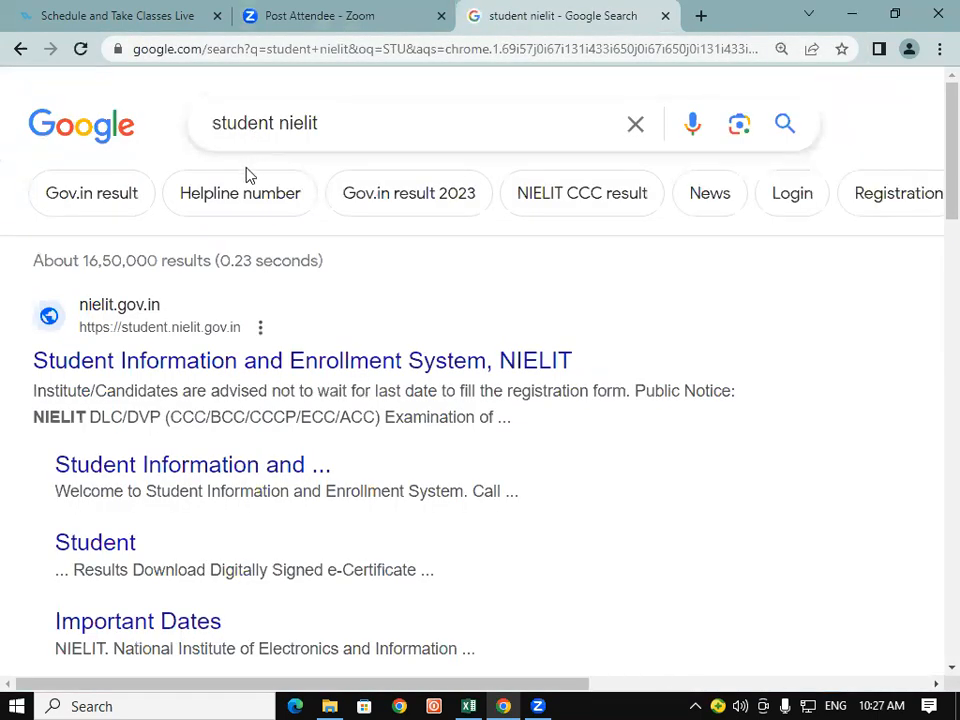
click(171, 372)
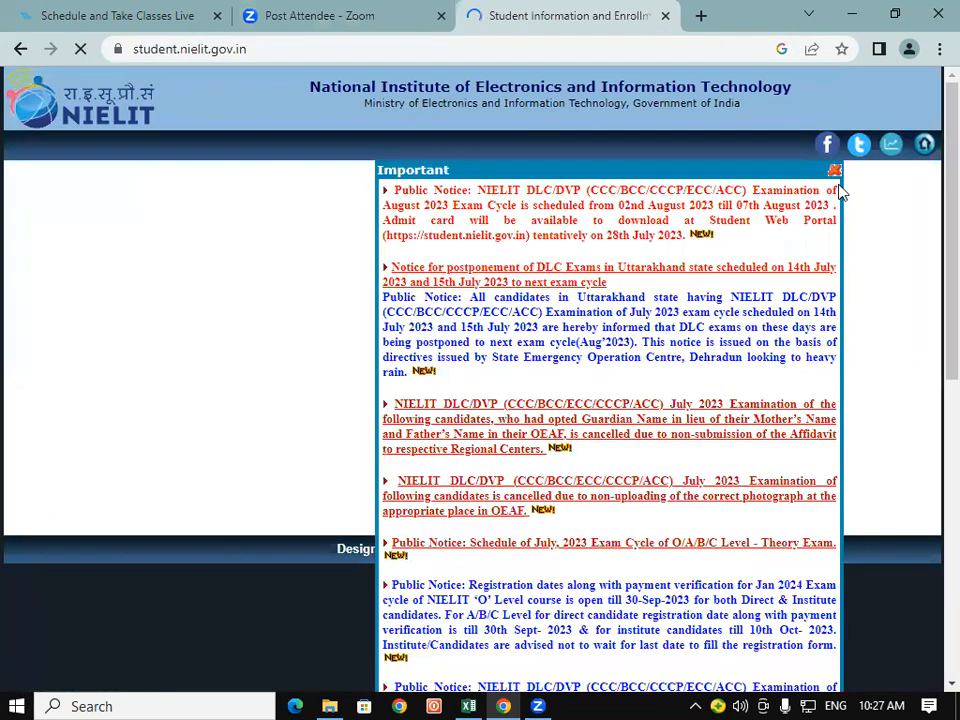
click(836, 174)
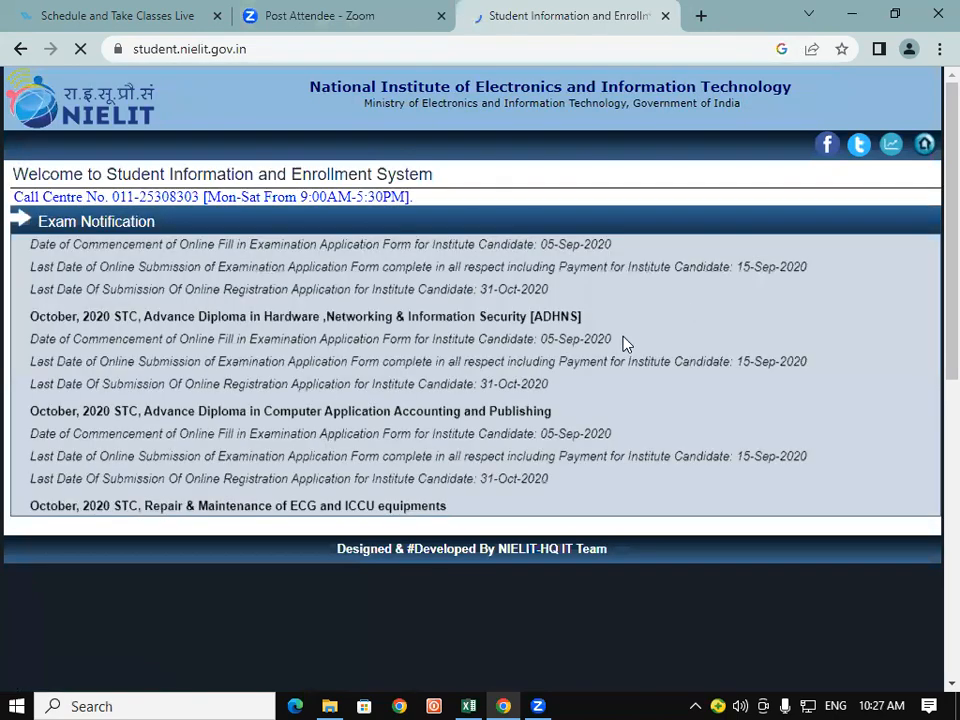
scroll(750, 332, down, 5)
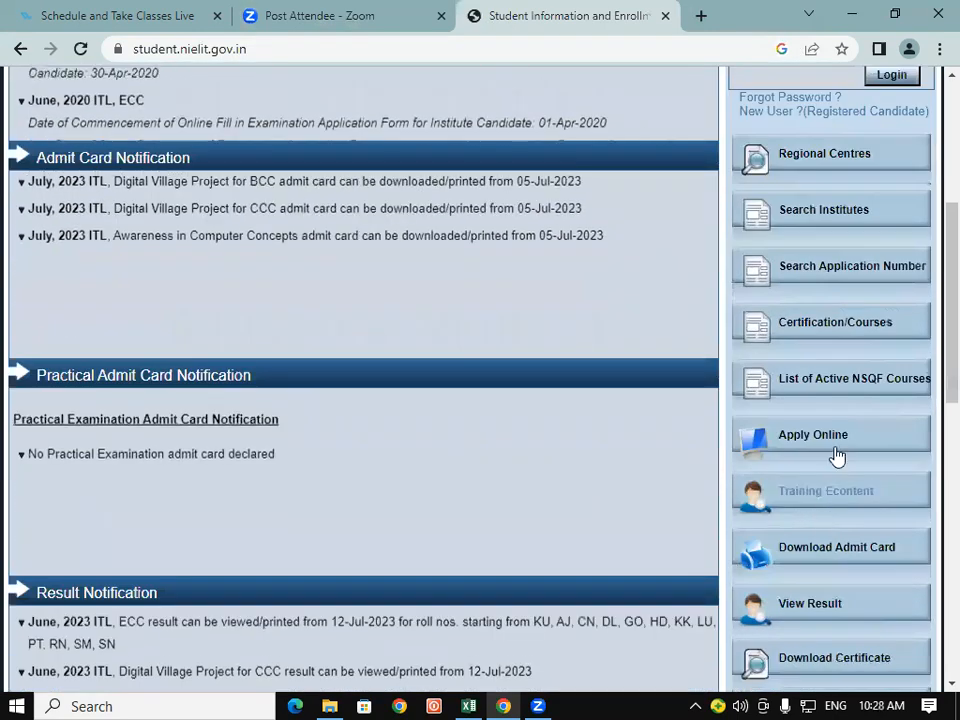
Step: Choose Course on Computer Concepts (CCC) under Apply Online, accept the declaration and proceed
click(838, 441)
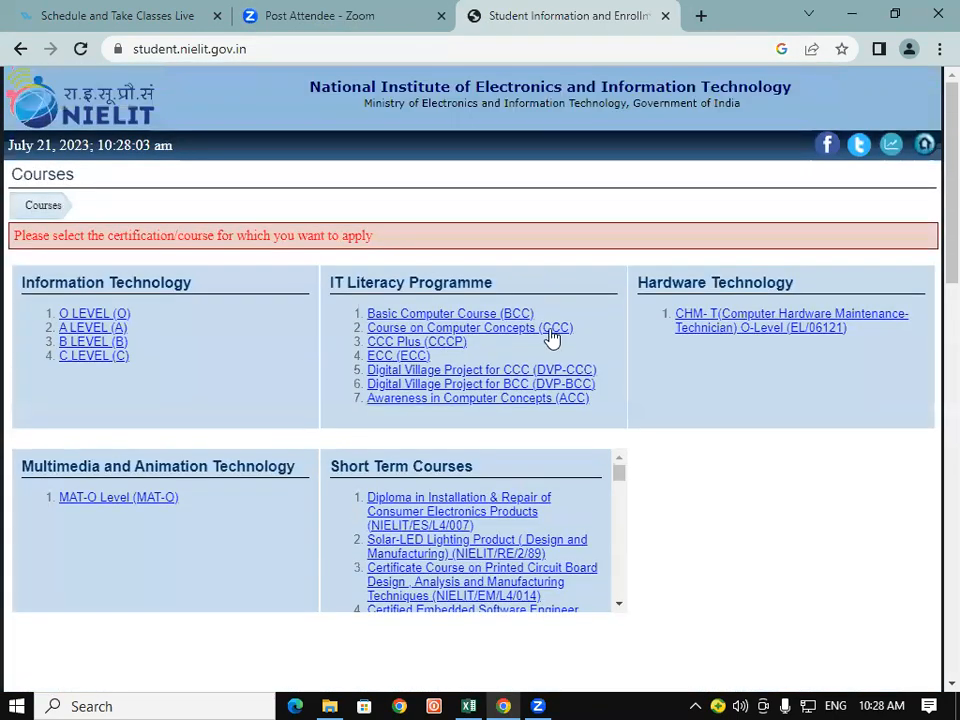
click(551, 336)
scroll(551, 336, down, 5)
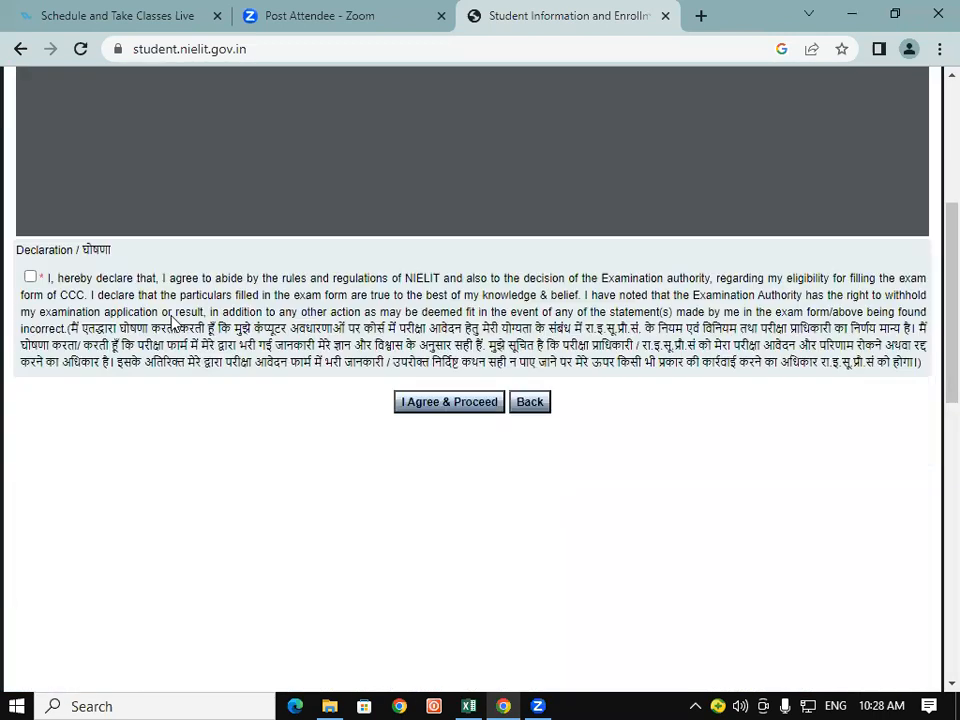
click(30, 277)
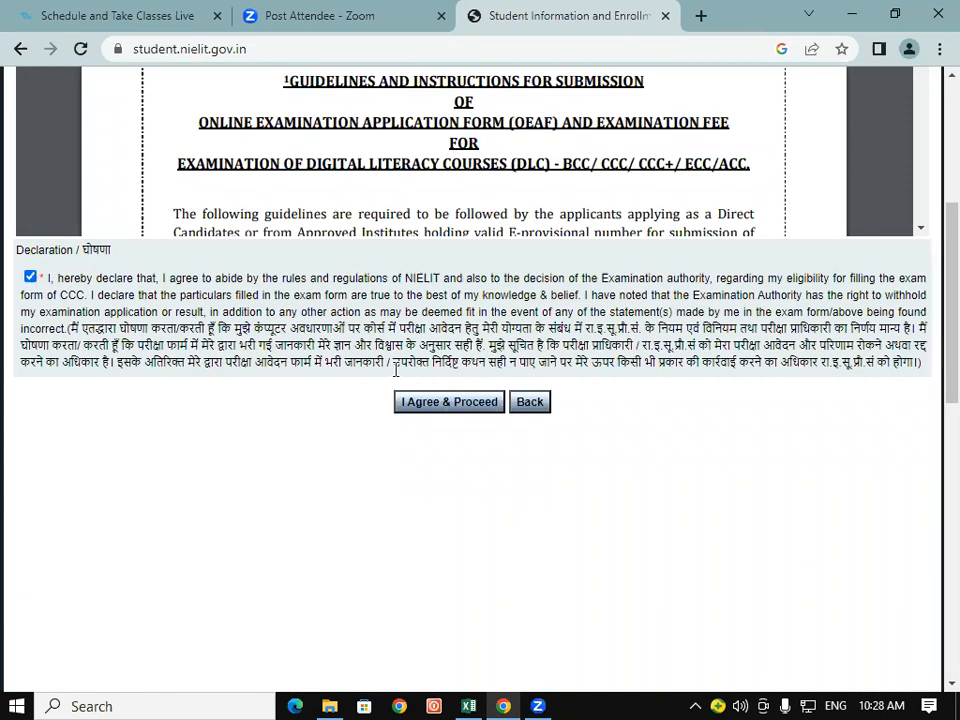
click(475, 412)
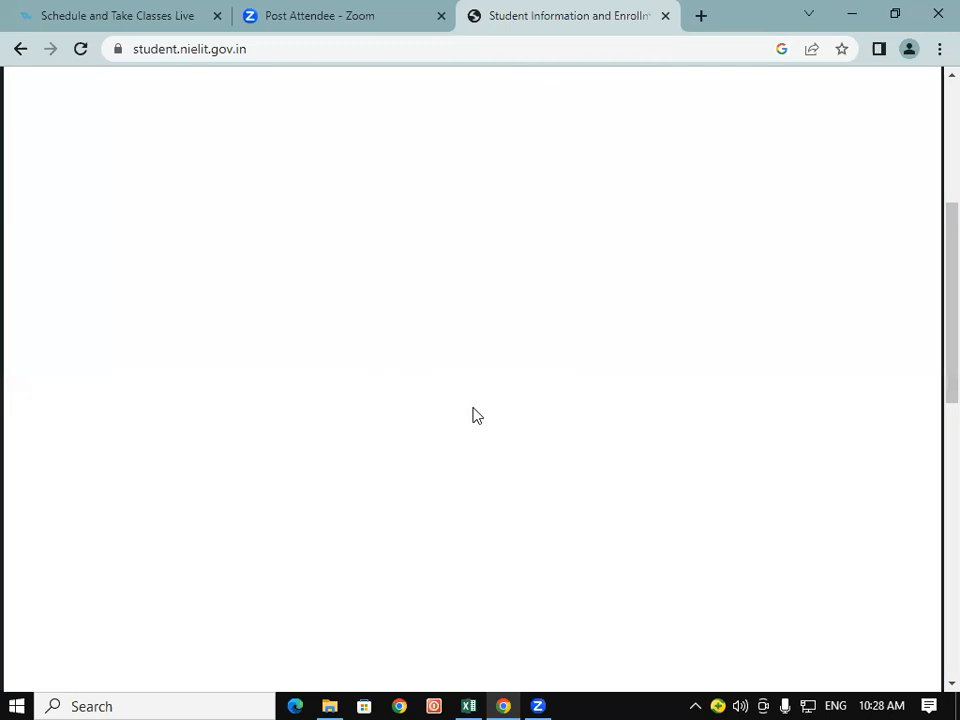
scroll(475, 407, up, 3)
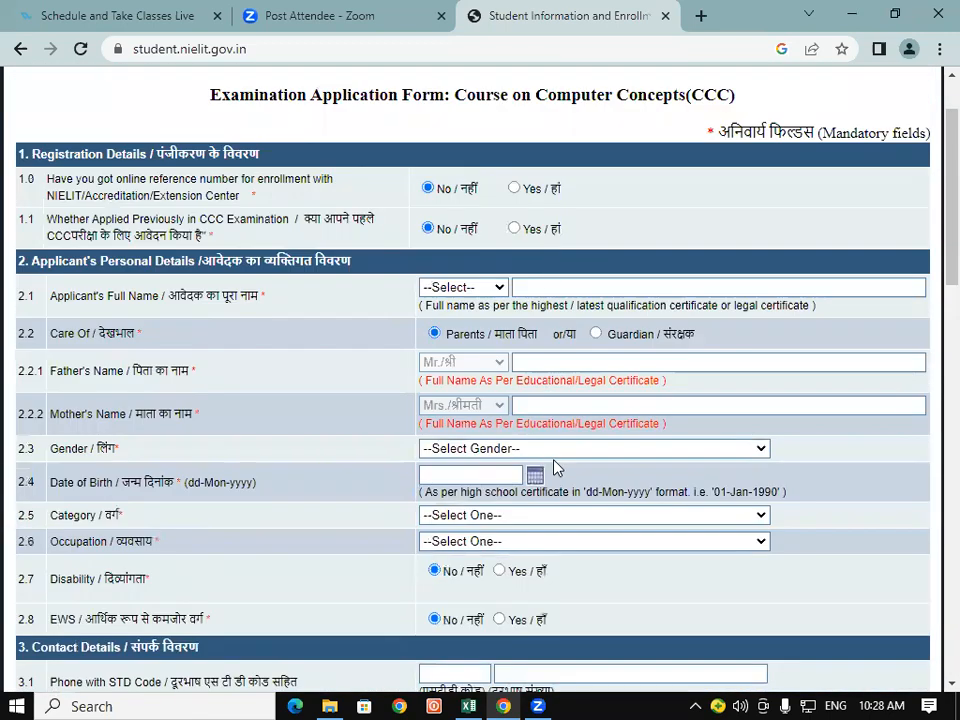
Step: Set Category to General and Occupation to Self Employed on the CCC form
scroll(555, 467, down, 1)
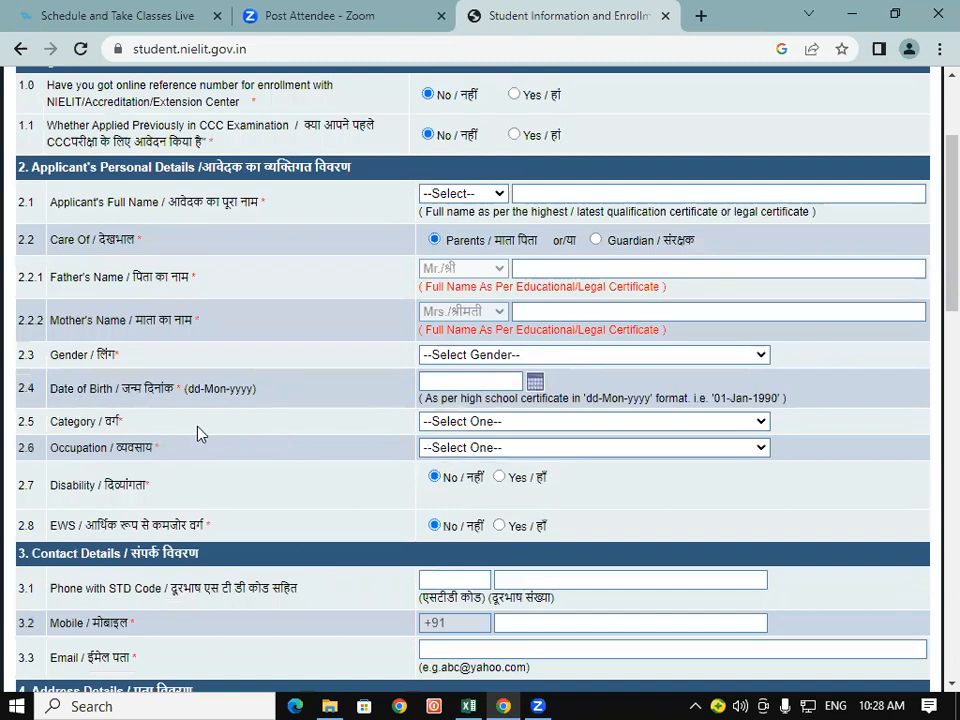
click(577, 420)
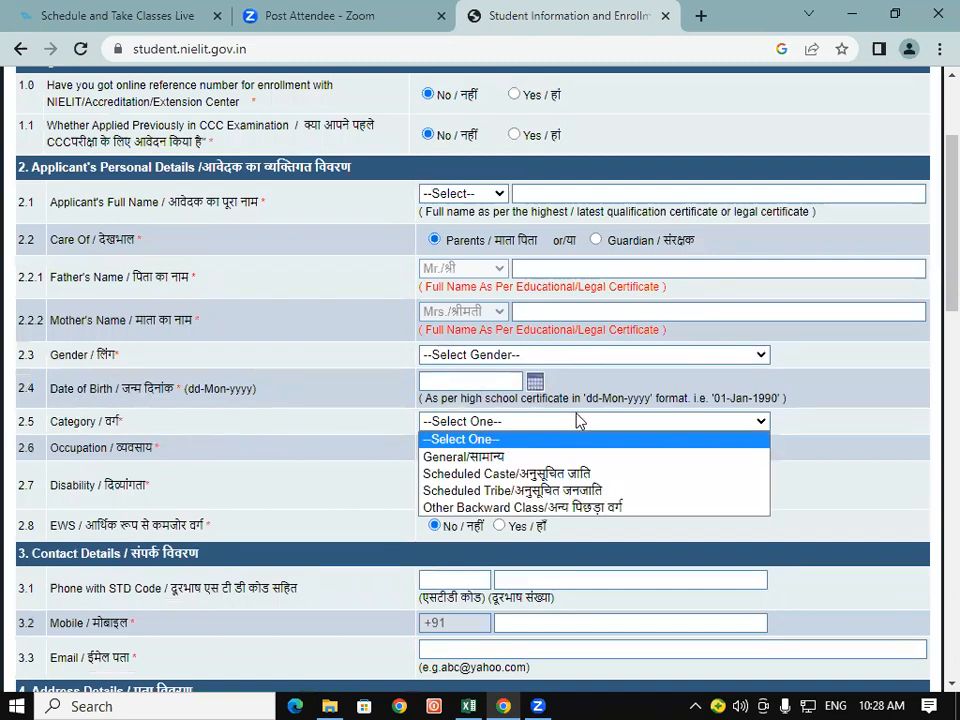
click(506, 458)
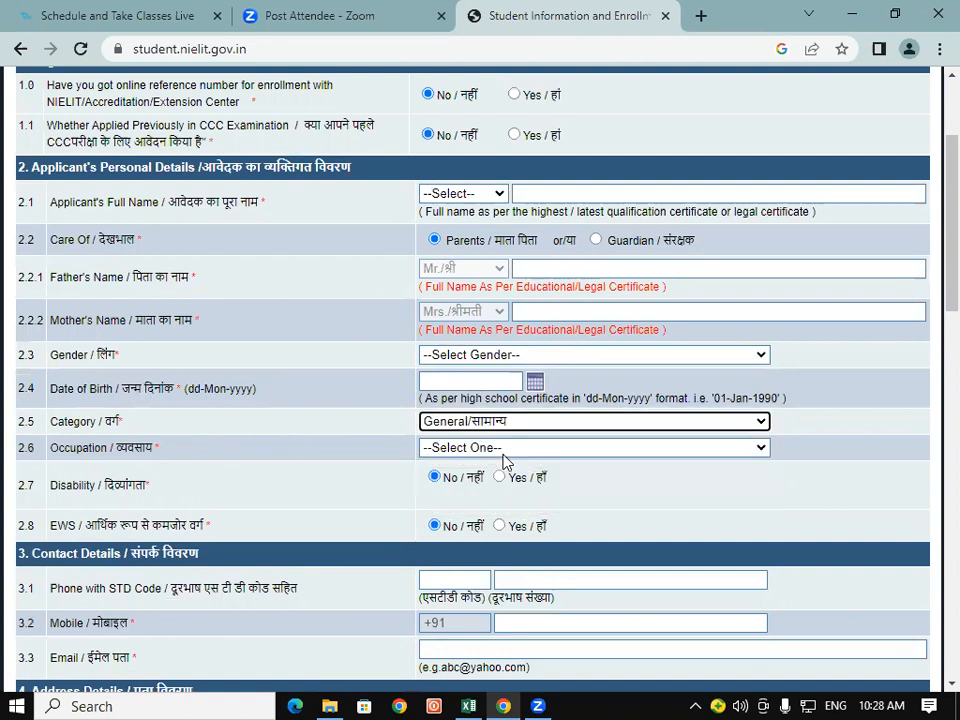
scroll(503, 460, down, 1)
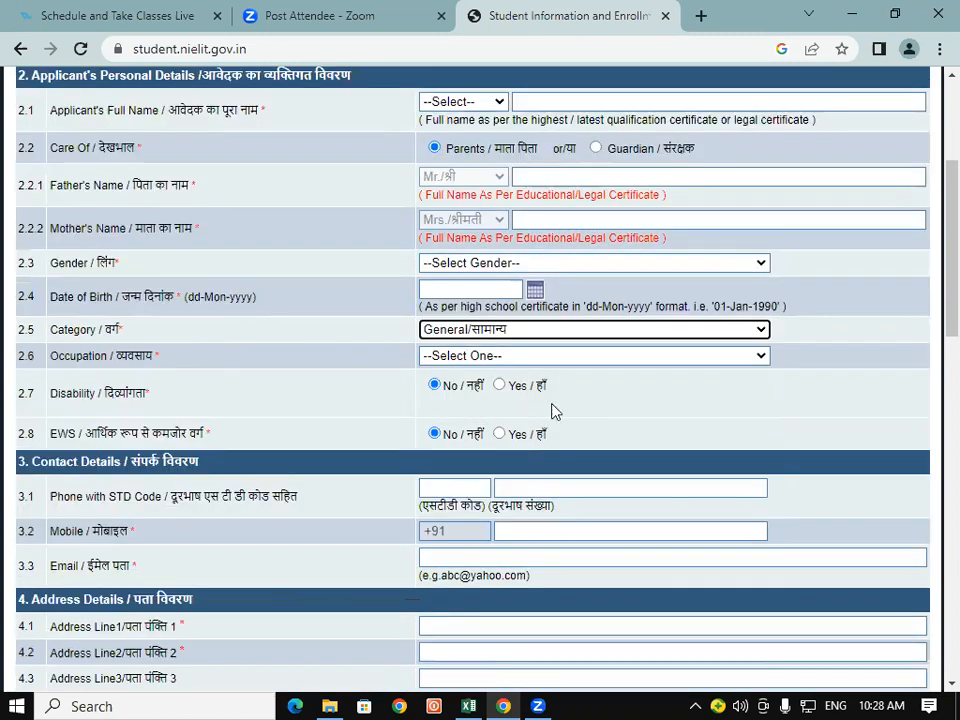
click(569, 355)
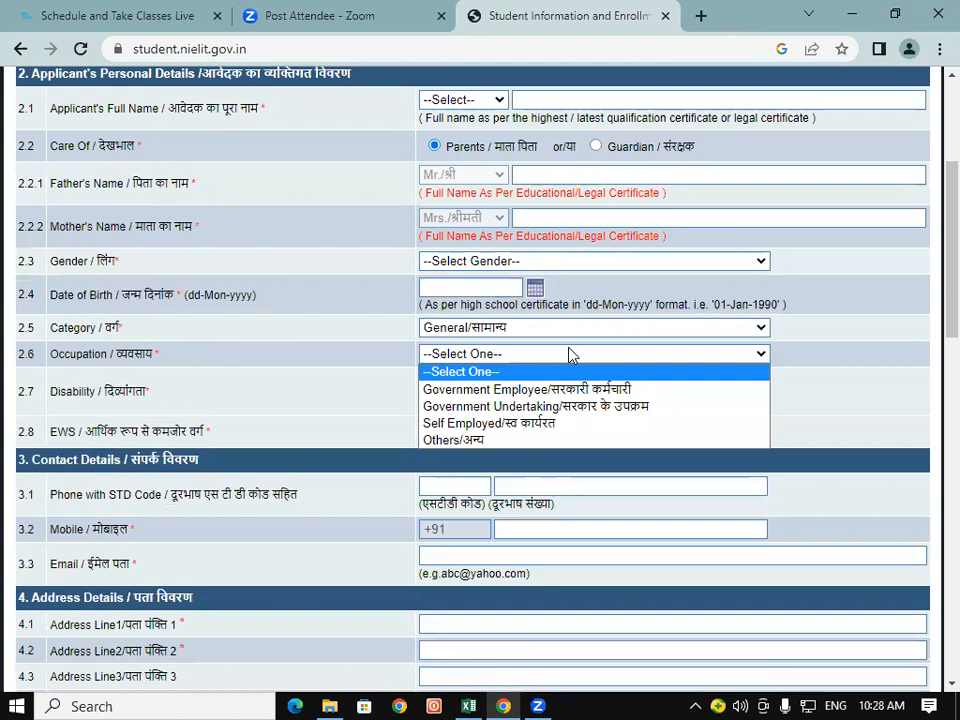
click(524, 426)
scroll(525, 430, down, 4)
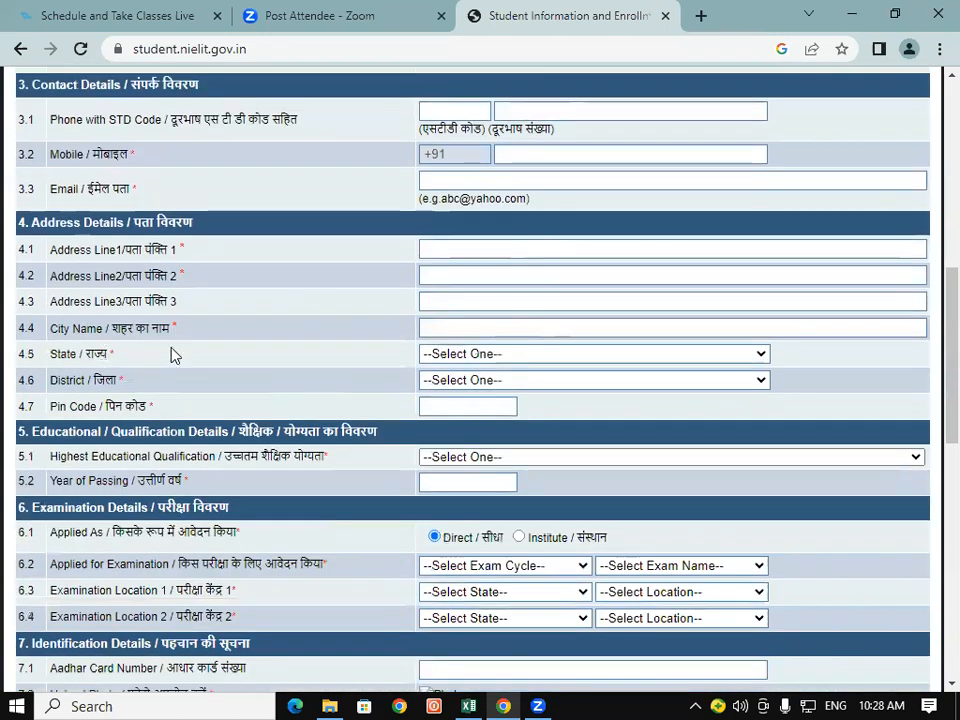
Step: Set State to Uttar Pradesh
click(530, 356)
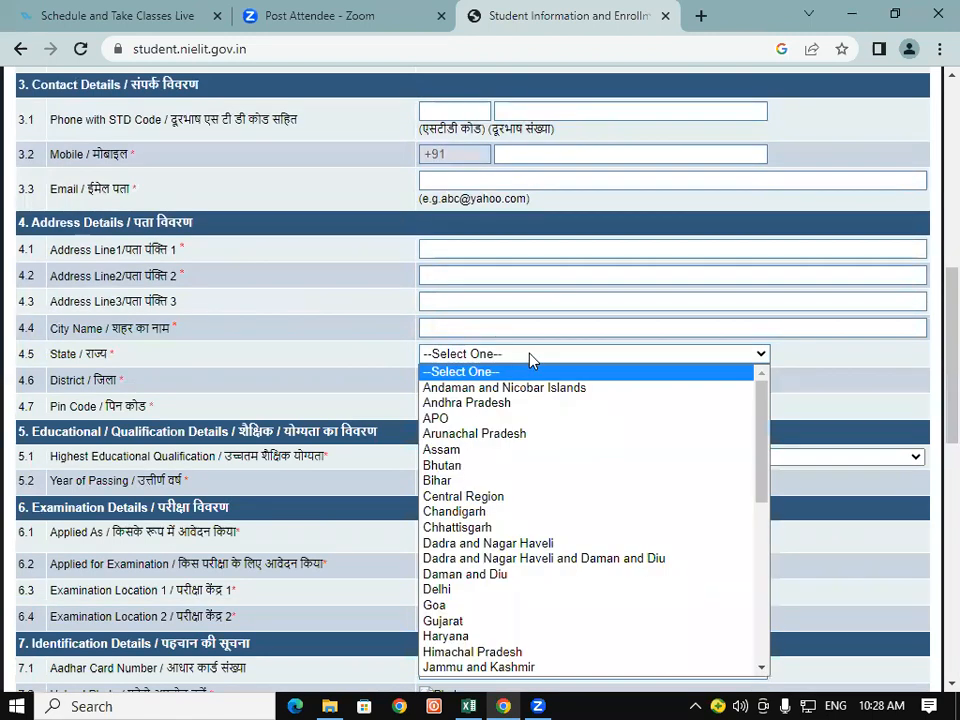
scroll(530, 360, down, 3)
scroll(505, 258, up, 2)
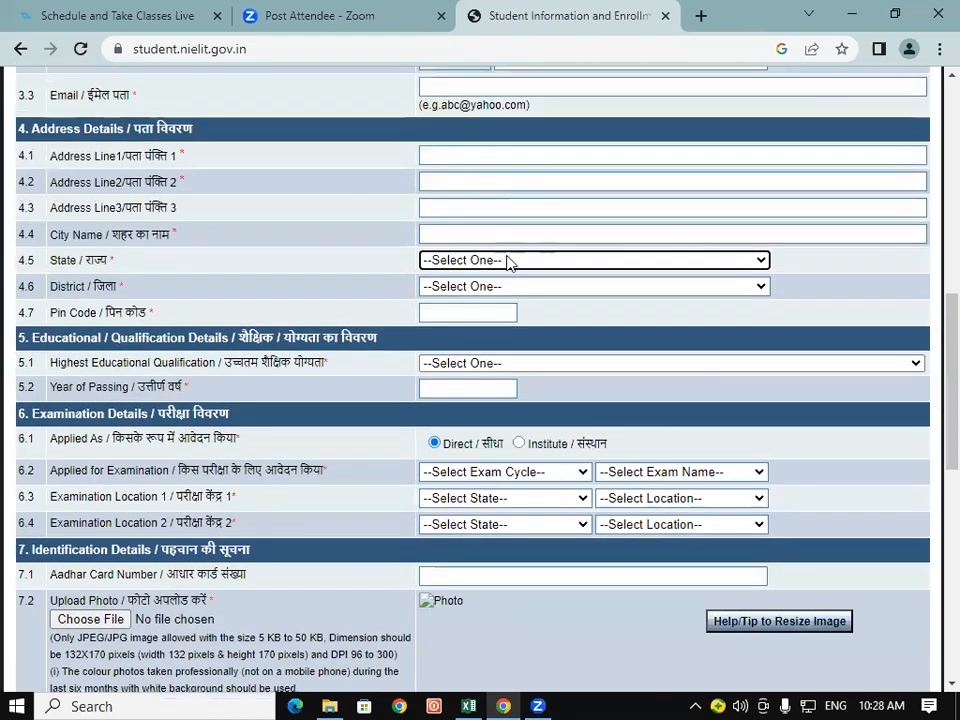
click(507, 261)
scroll(487, 370, down, 5)
scroll(487, 380, up, 2)
scroll(487, 380, down, 1)
scroll(487, 380, down, 3)
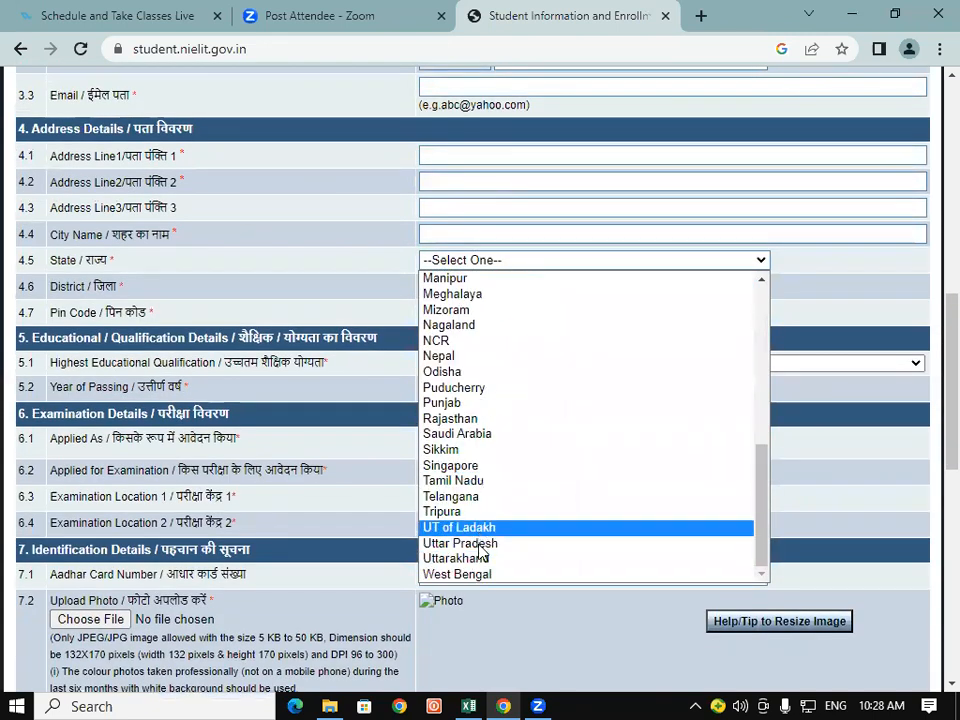
click(481, 545)
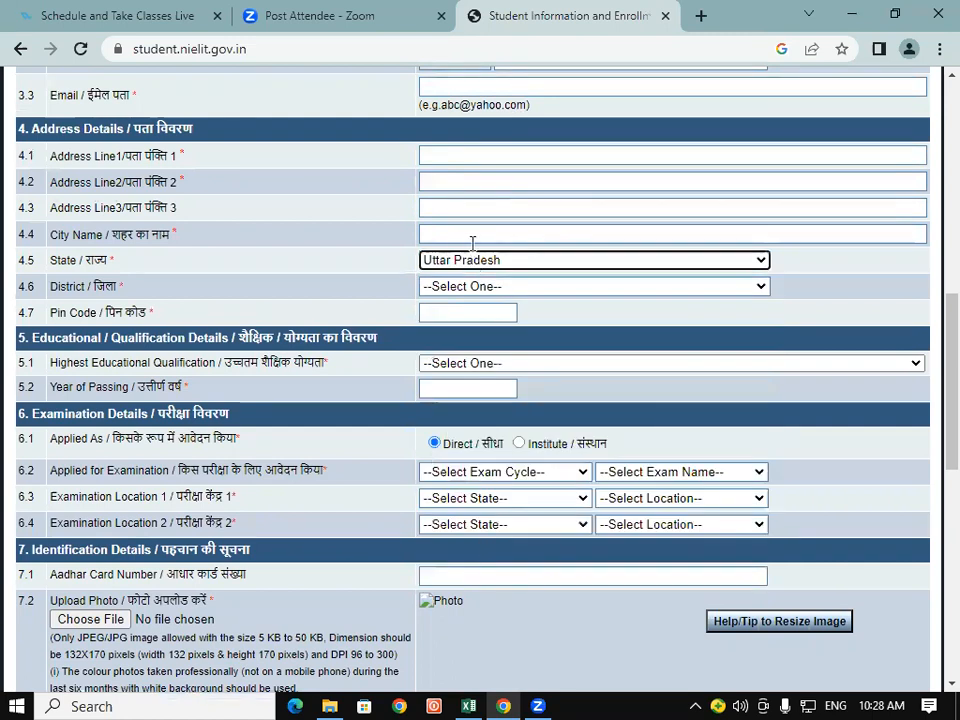
Step: Scroll through the District choices, then switch over to the Excel workbook
click(531, 292)
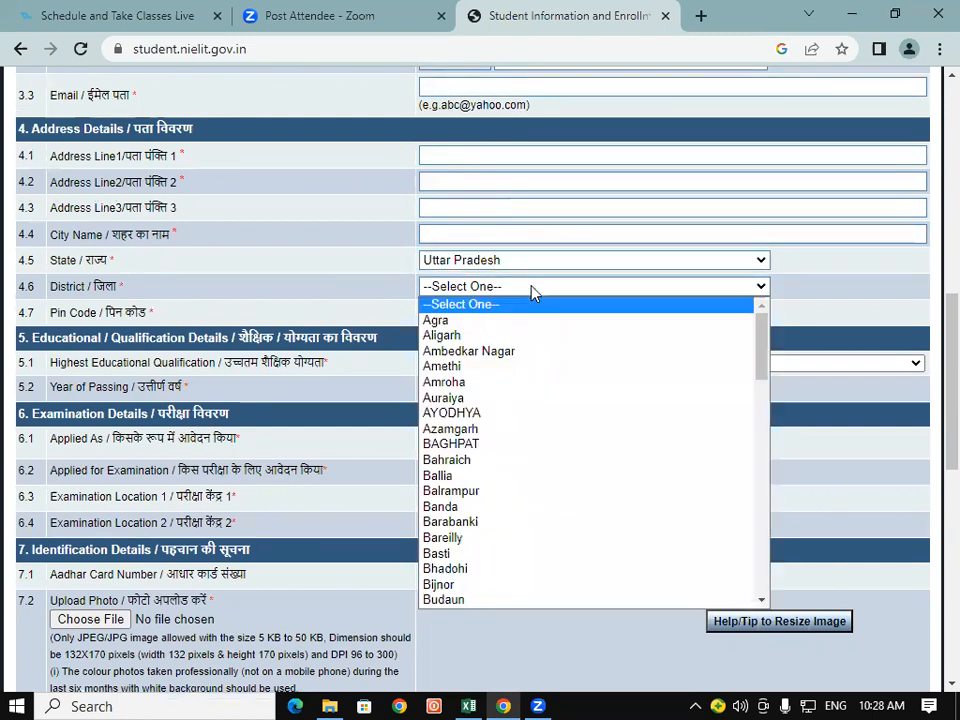
scroll(527, 484, down, 10)
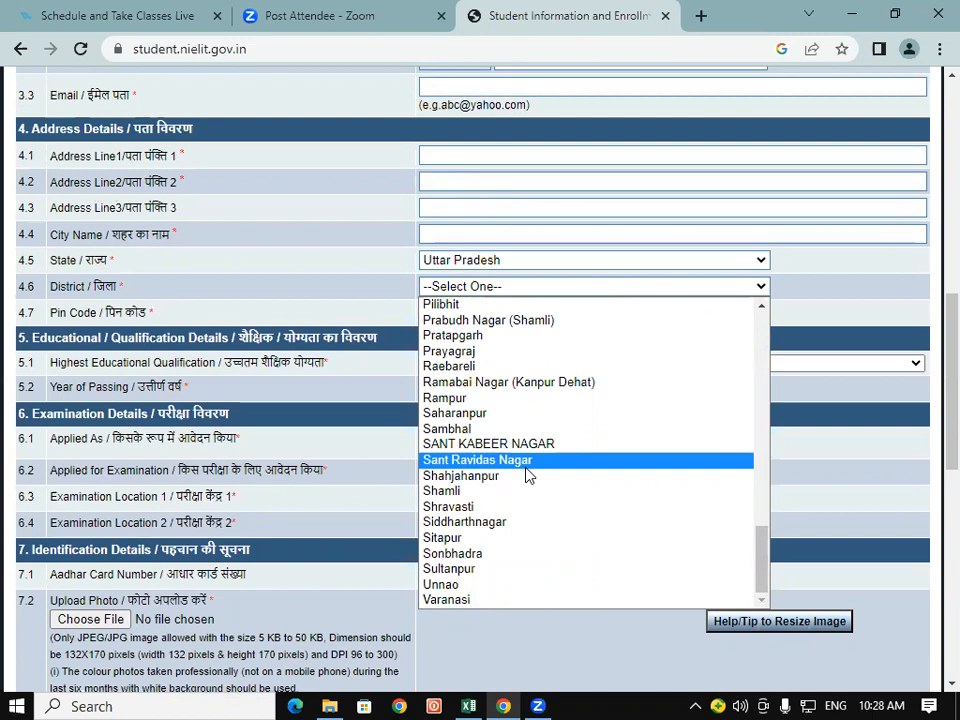
click(470, 706)
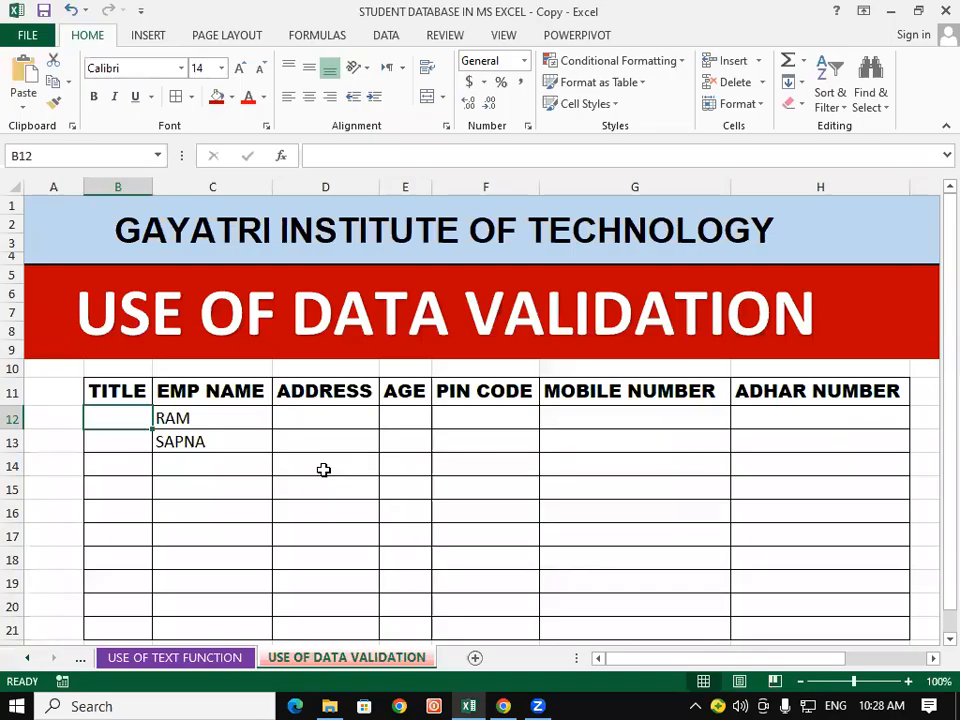
Step: Back in Excel, select the TITLE cells B12:B21 and bring up the Data ribbon
click(323, 466)
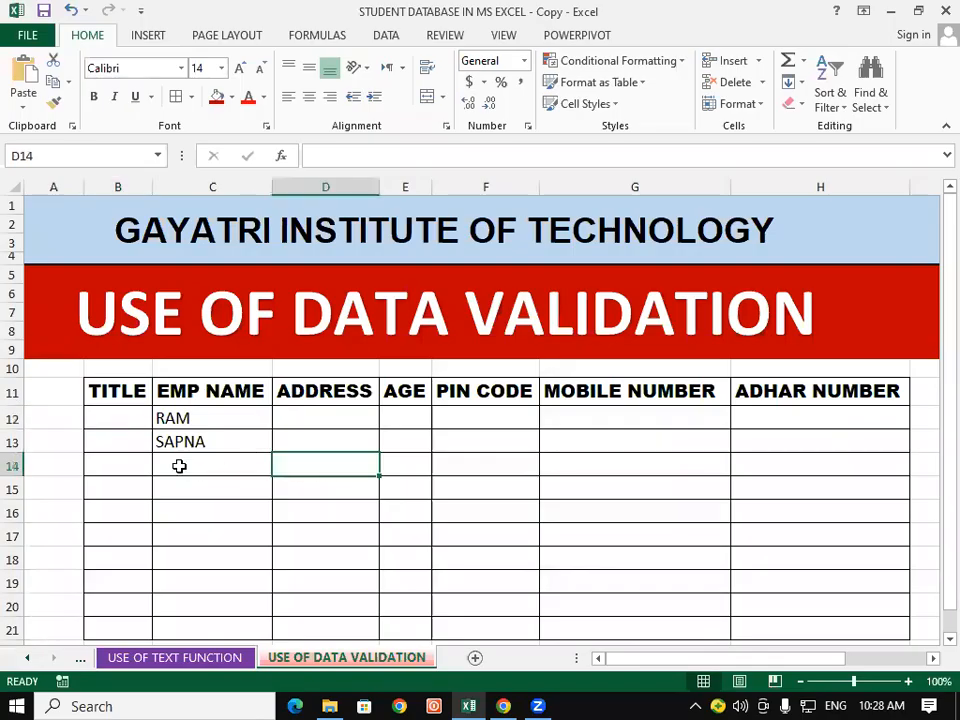
click(127, 416)
click(227, 446)
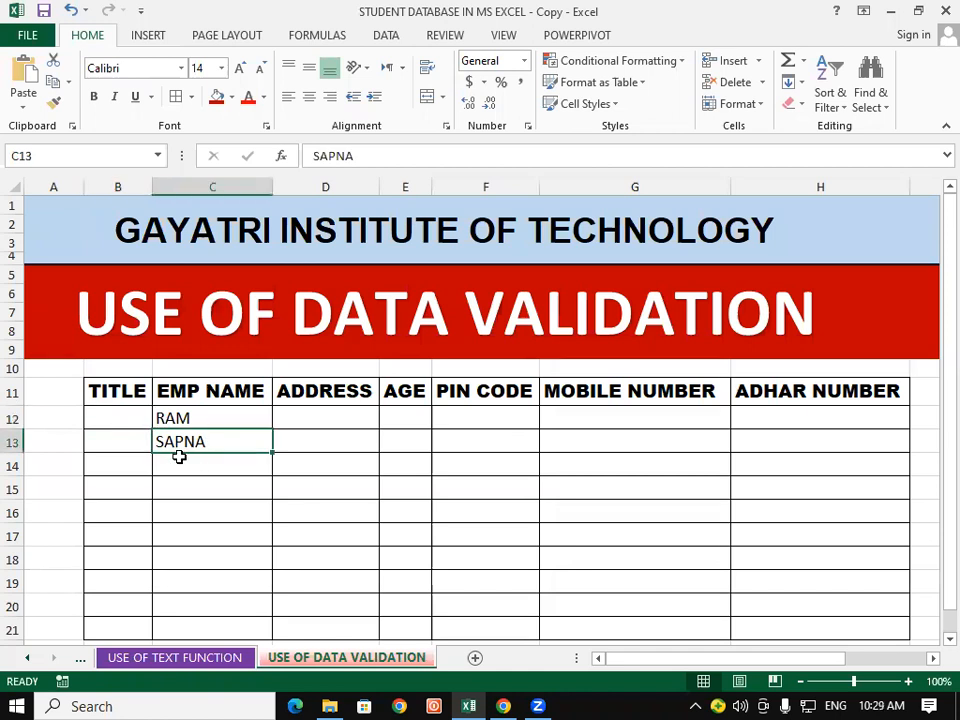
click(133, 444)
click(145, 483)
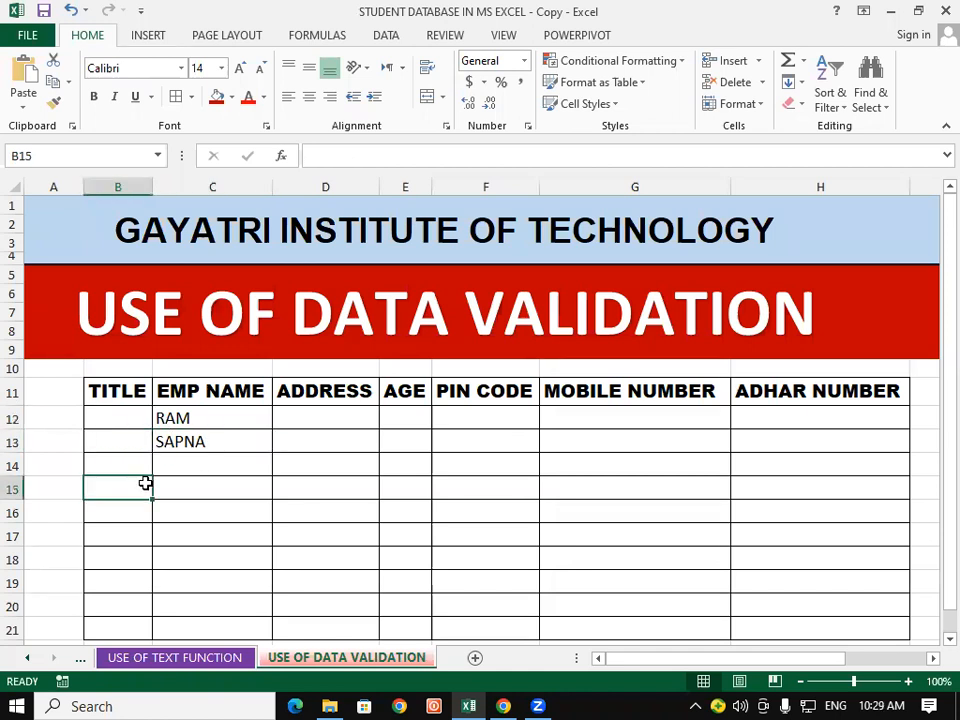
click(244, 472)
scroll(245, 481, down, 1)
scroll(245, 480, up, 1)
drag(122, 410, 121, 612)
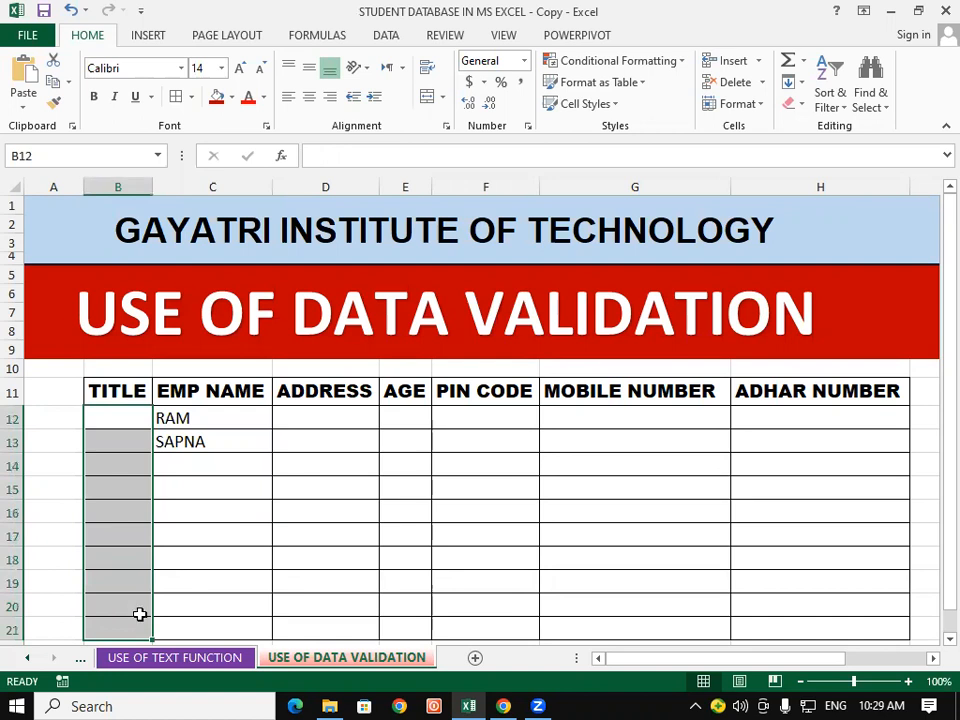
click(390, 37)
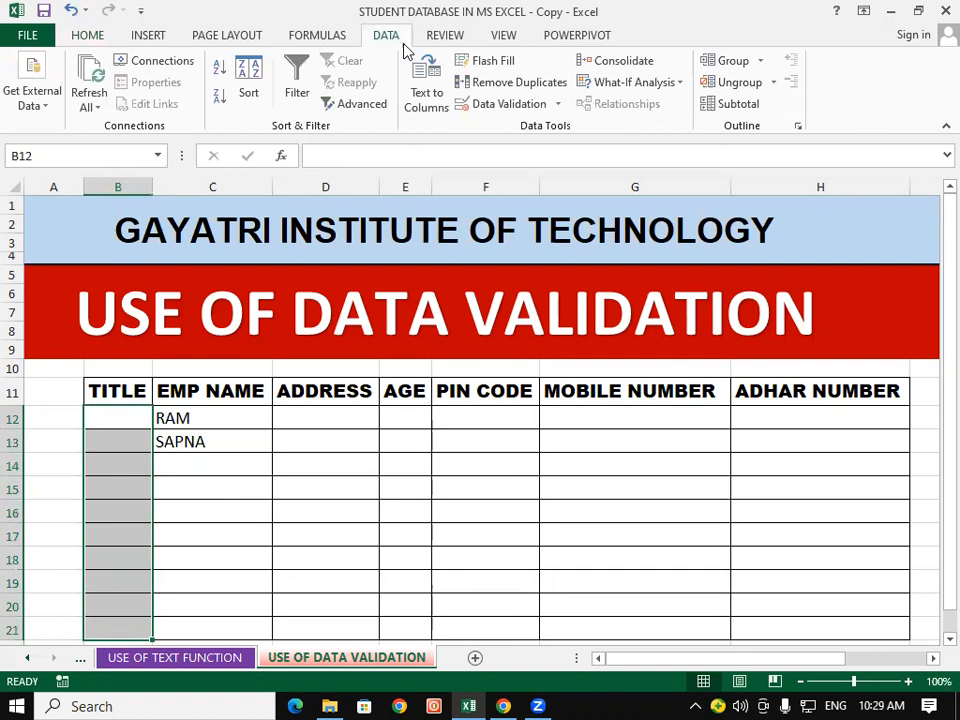
Step: Add a List validation to B12:B21 with source MR,MRS,KUMARI
click(507, 106)
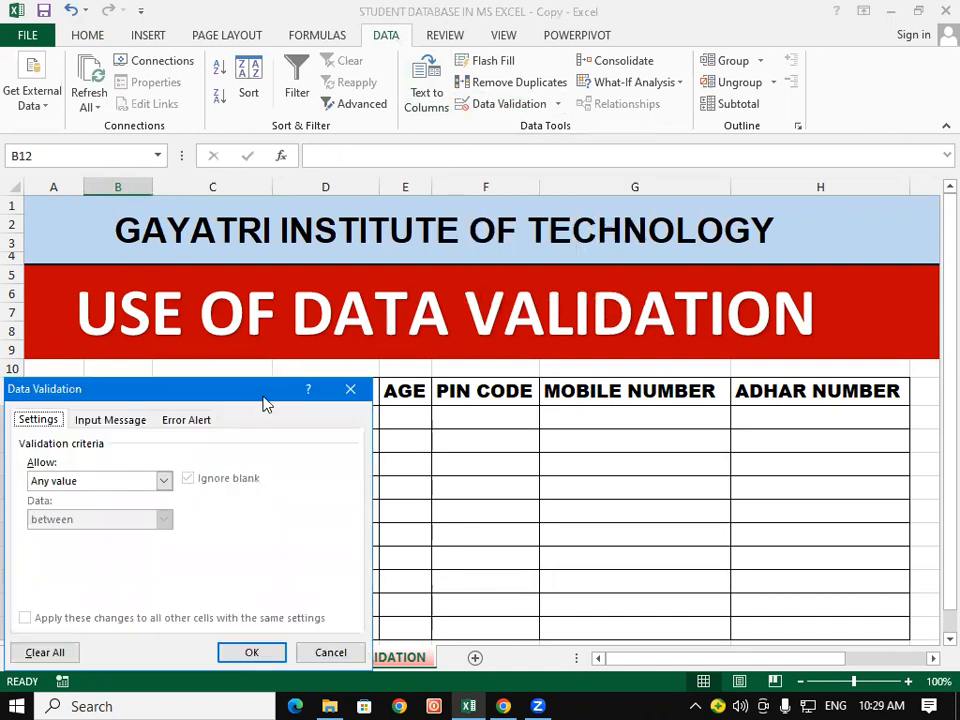
drag(264, 396, 727, 122)
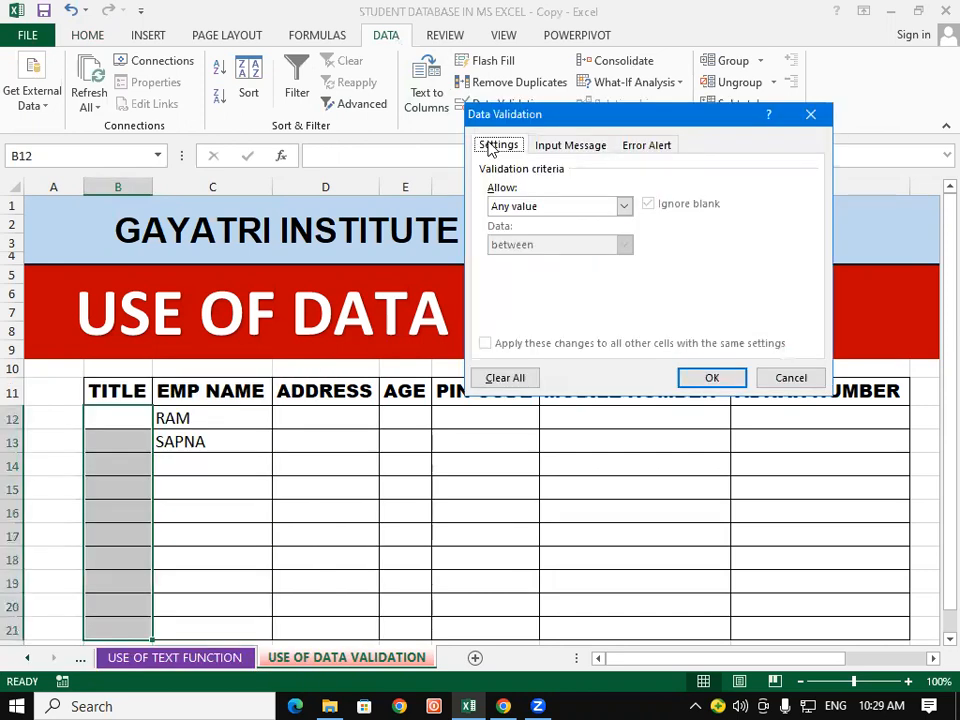
click(628, 208)
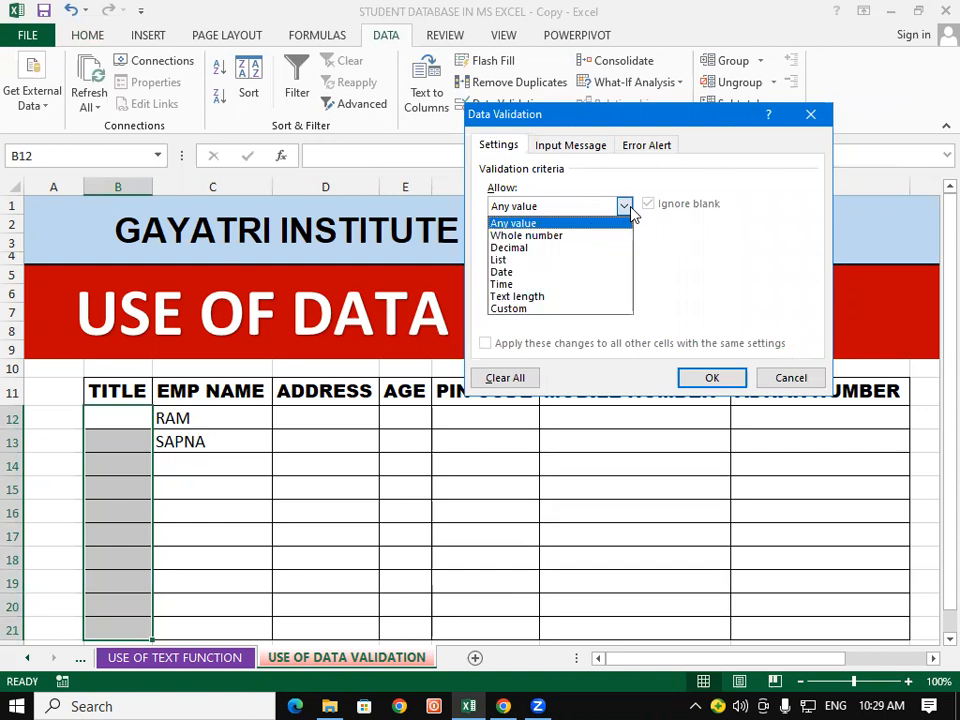
click(547, 260)
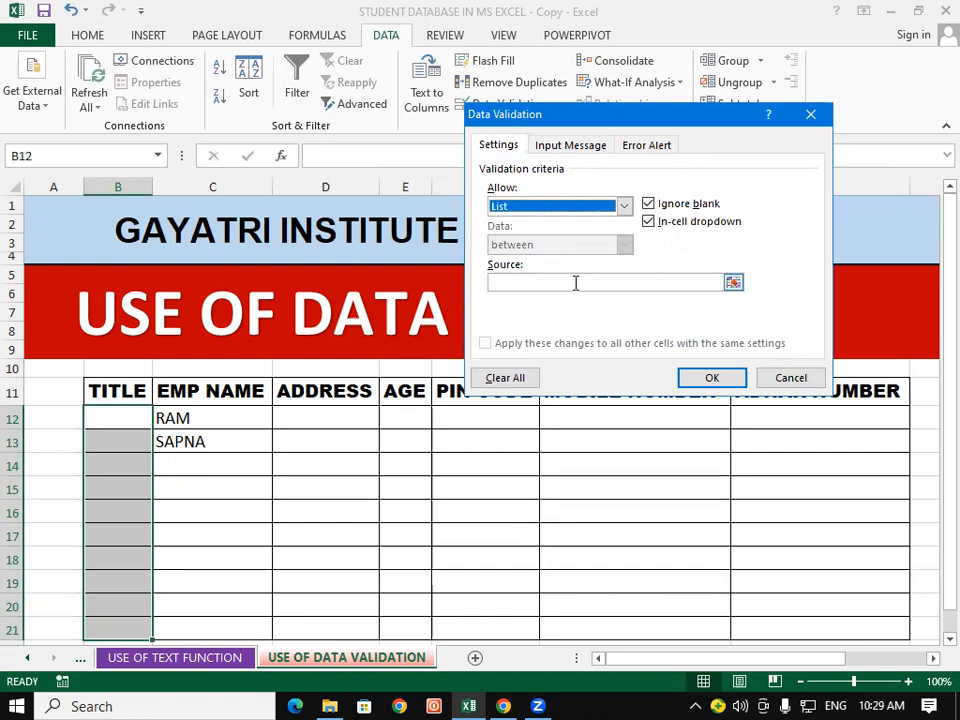
click(575, 283)
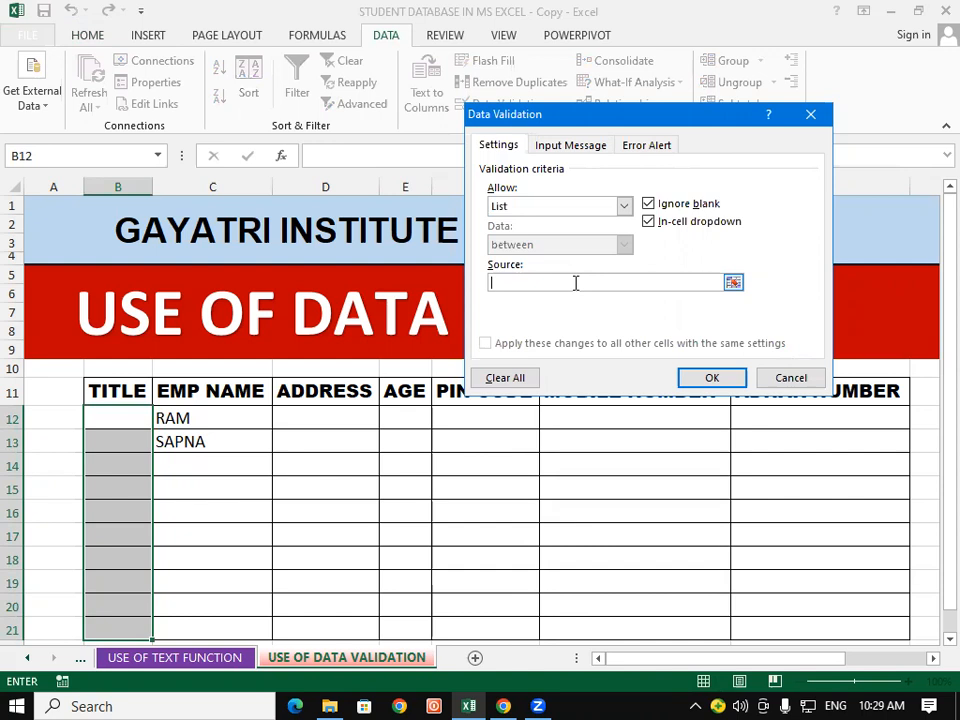
text(MR,MRS,KUMARI)
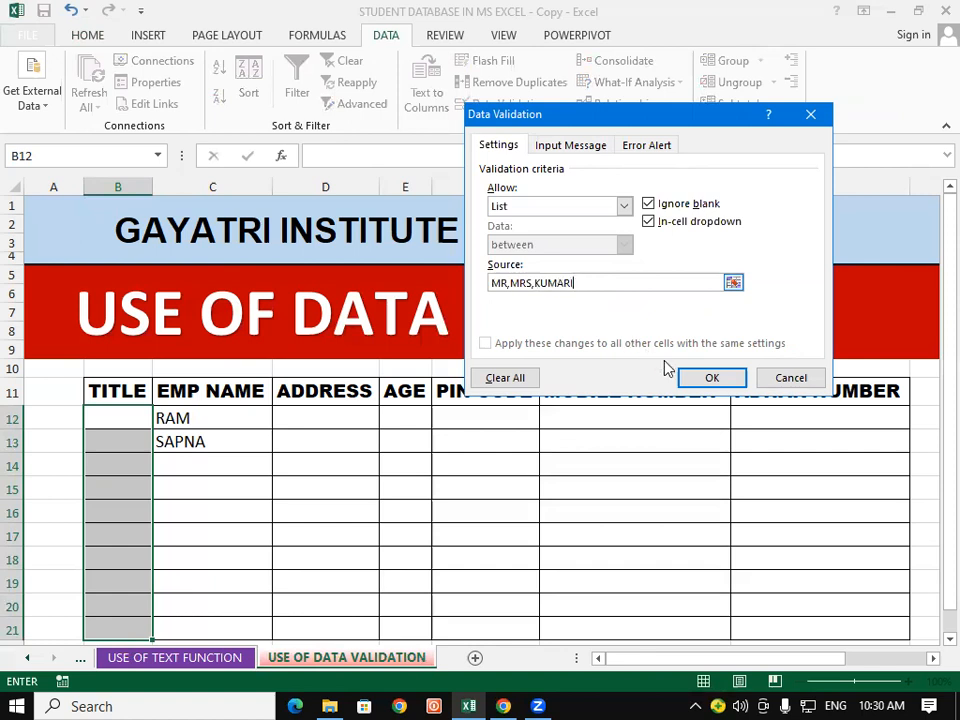
click(712, 377)
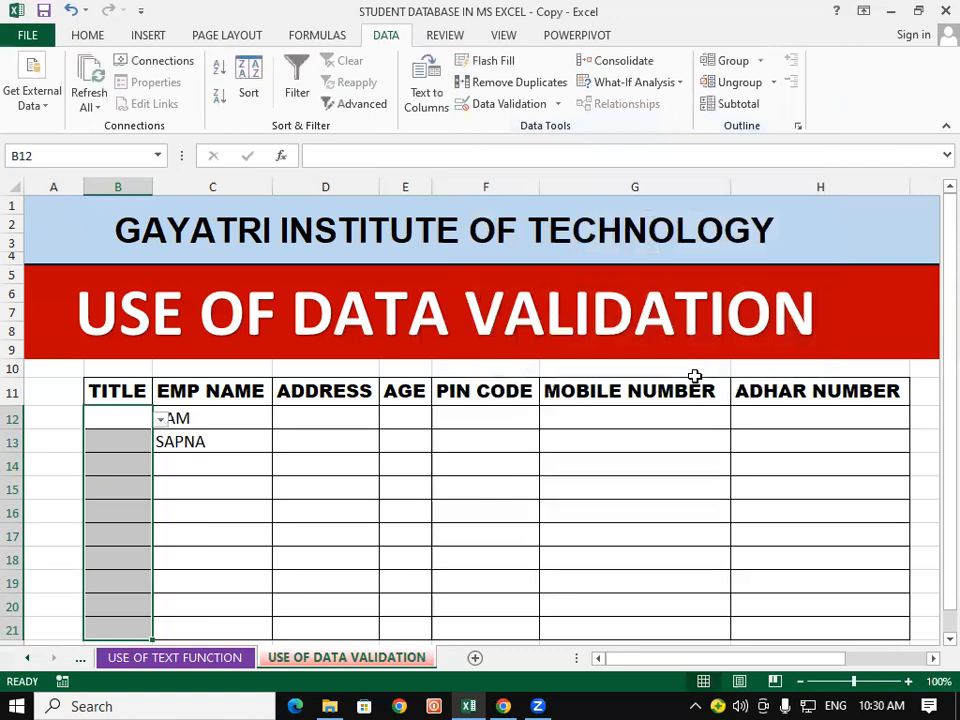
Step: Pick MR for B12 and MRS for B13 from the title dropdown
click(420, 480)
click(92, 418)
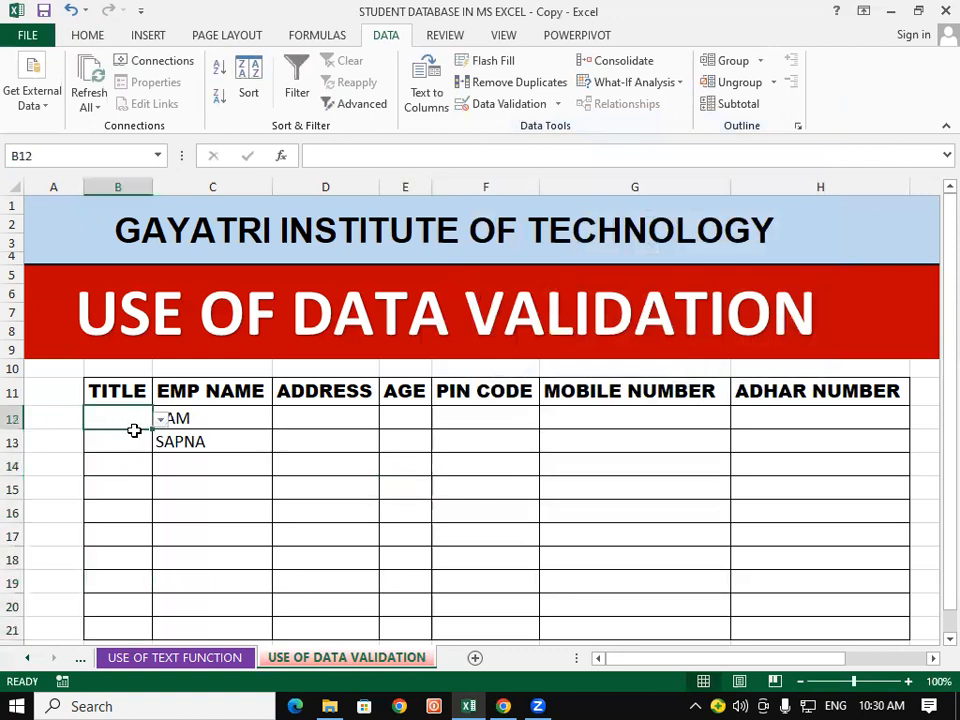
click(160, 424)
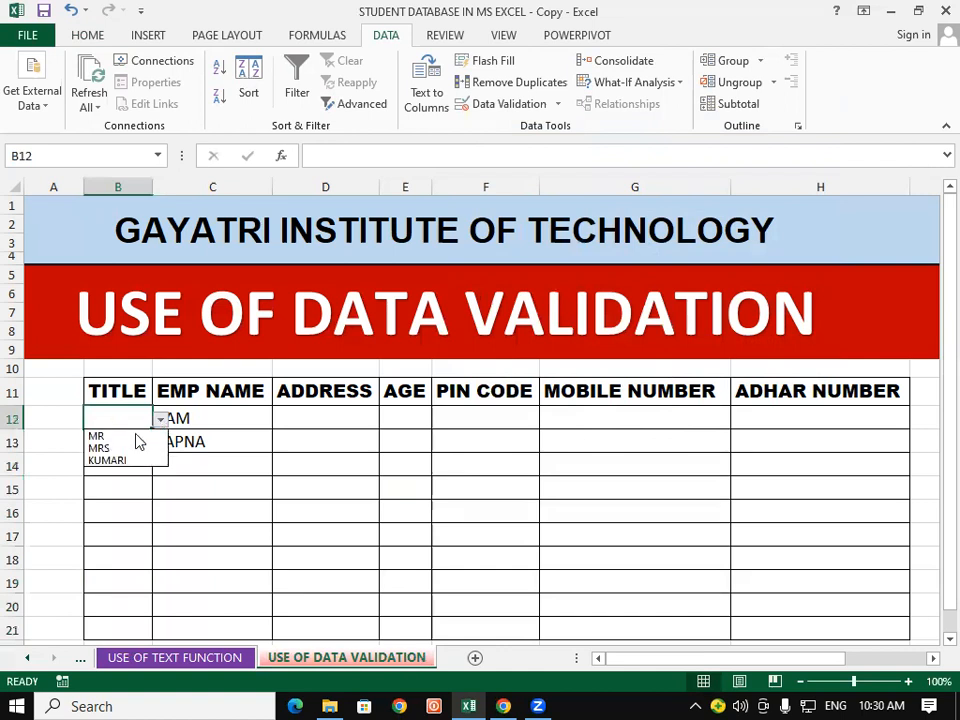
click(130, 436)
click(129, 443)
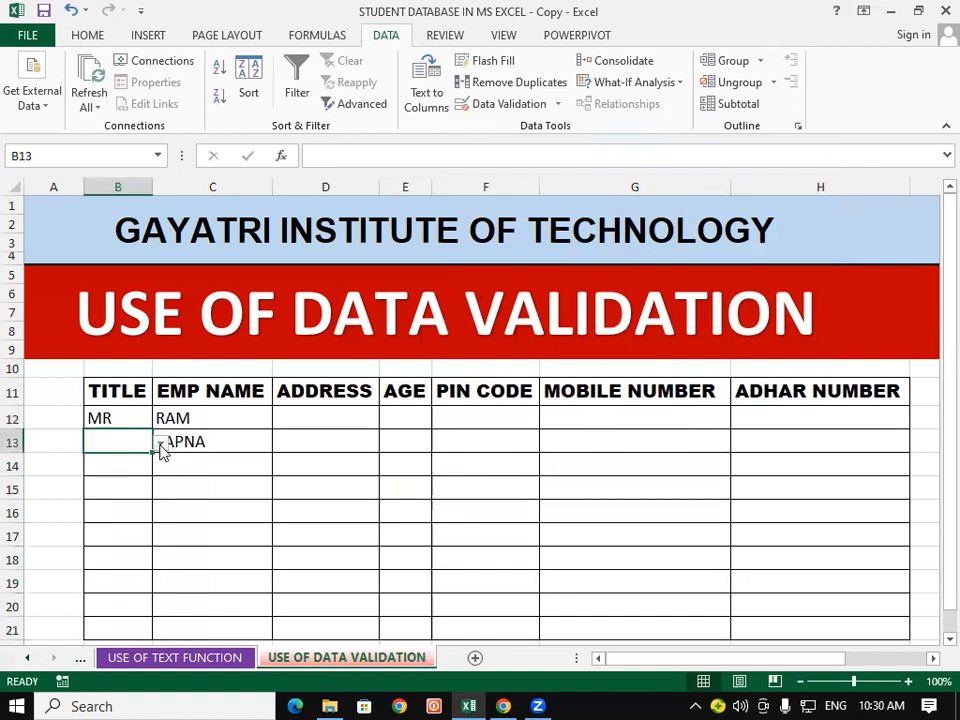
click(160, 443)
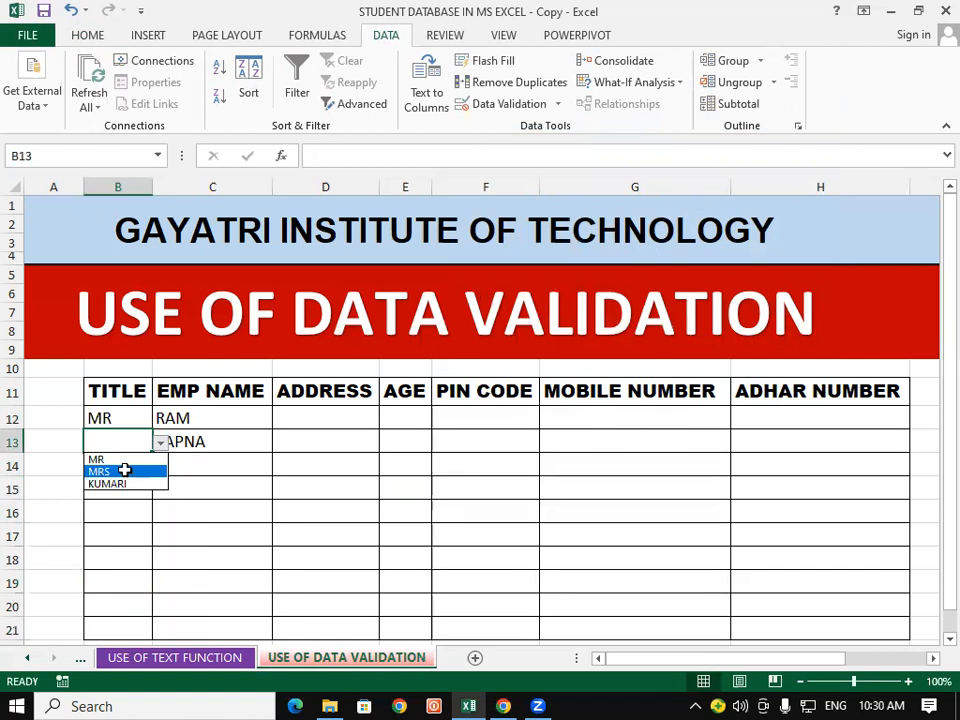
click(126, 471)
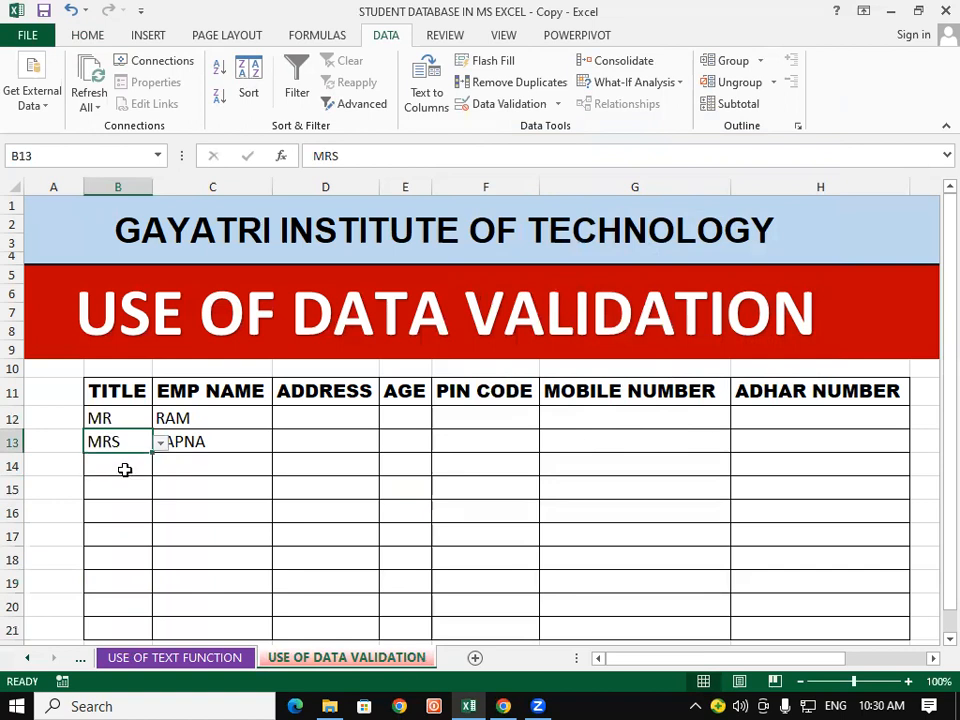
Step: Reselect the TITLE cells B12 to B21
scroll(124, 469, down, 1)
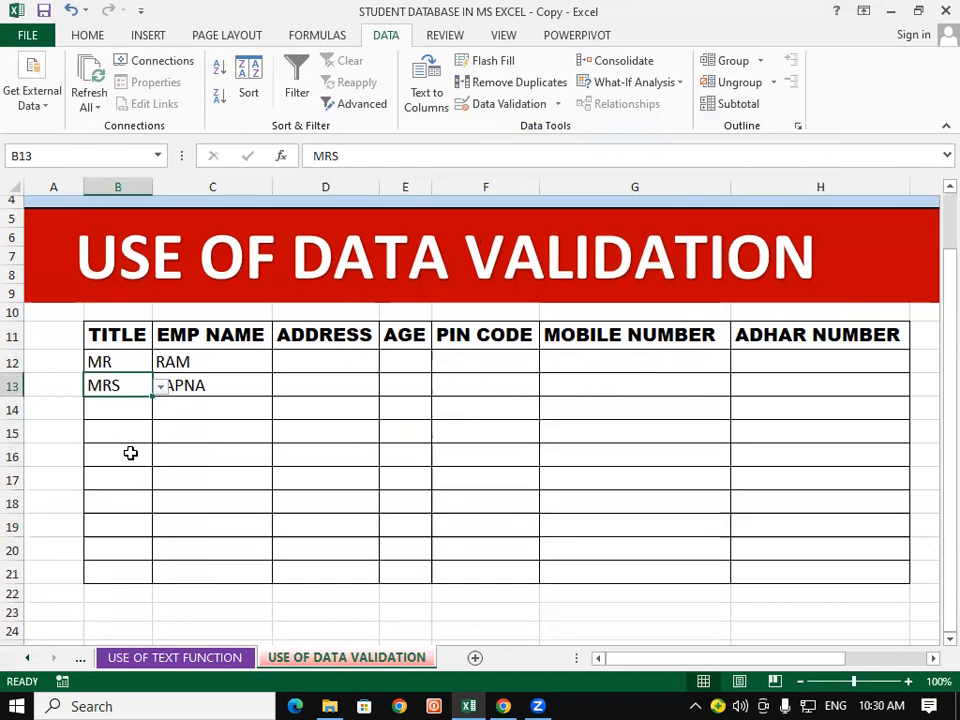
click(251, 452)
drag(101, 343, 96, 574)
click(106, 406)
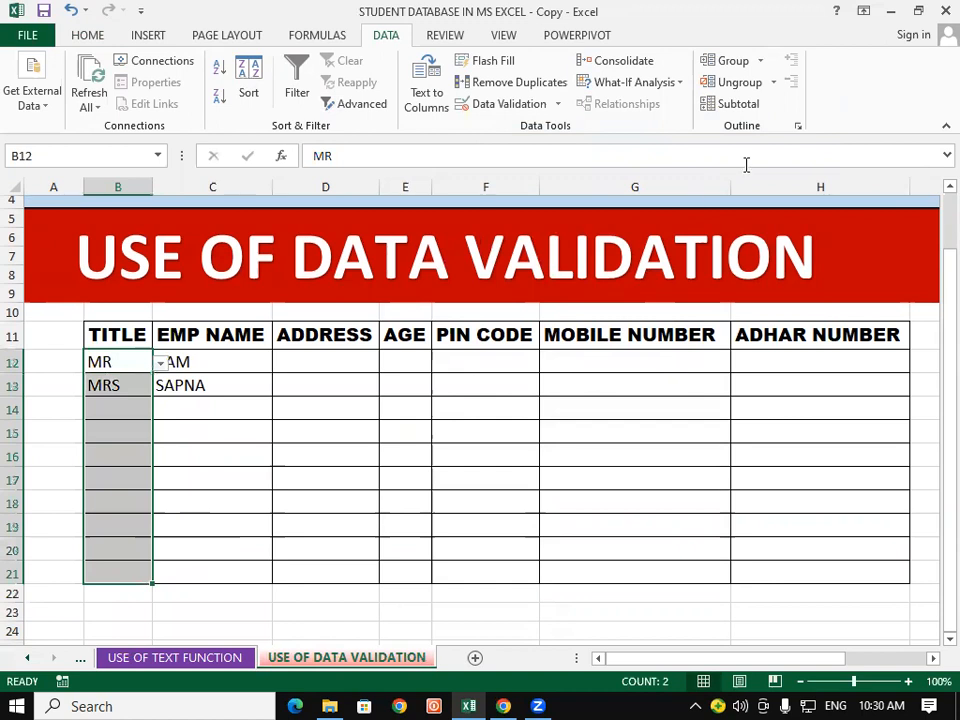
click(87, 35)
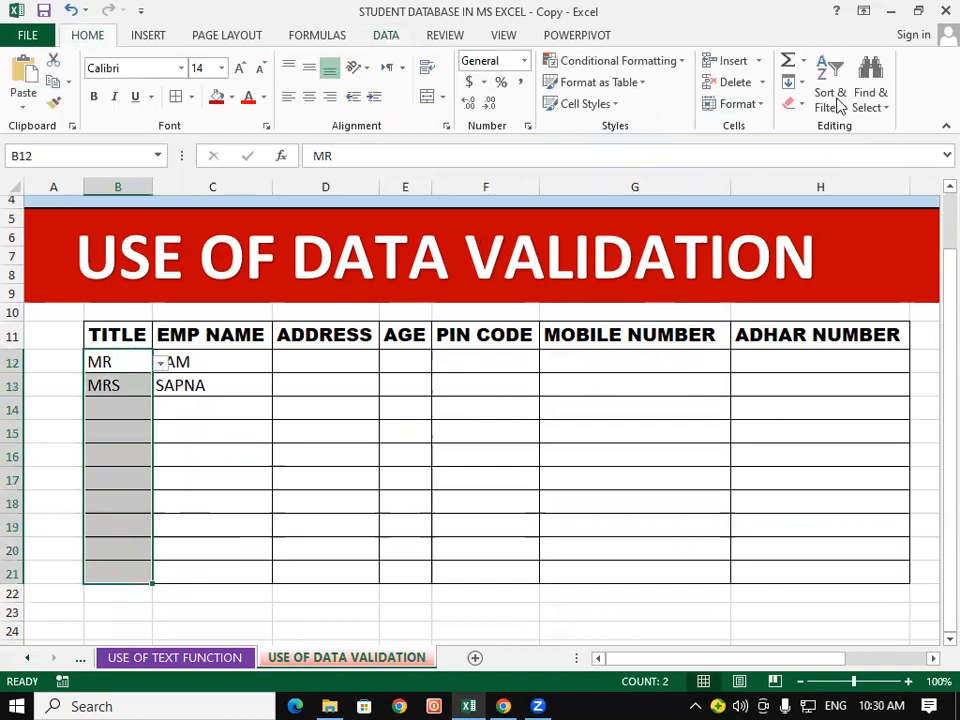
Step: Clear all contents and validation from the TITLE cells B12:B21
click(793, 103)
click(818, 129)
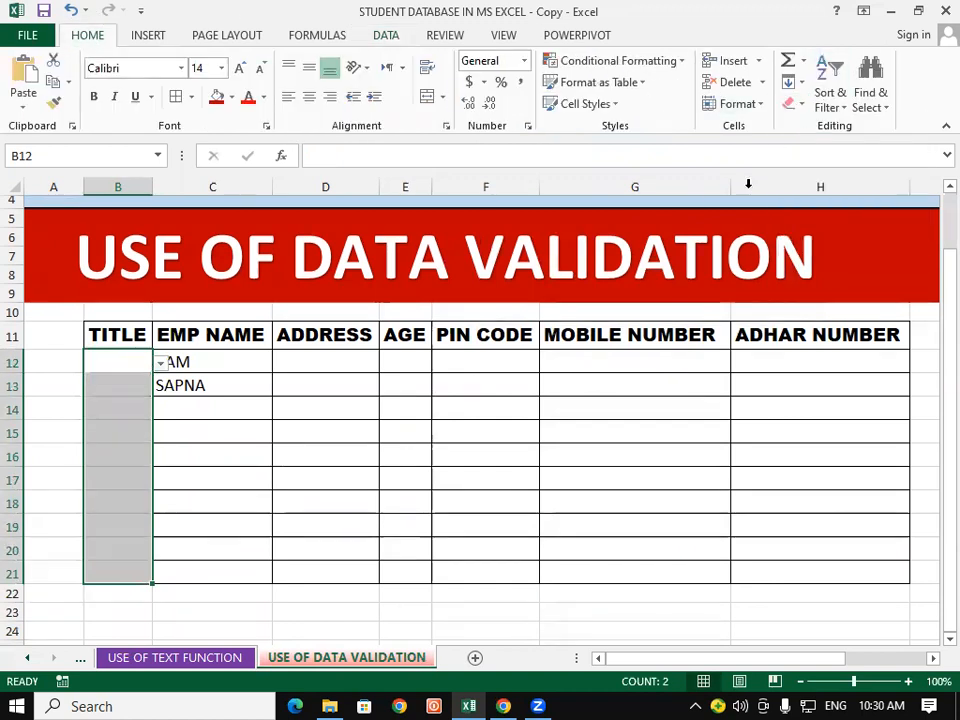
click(575, 458)
drag(118, 362, 205, 572)
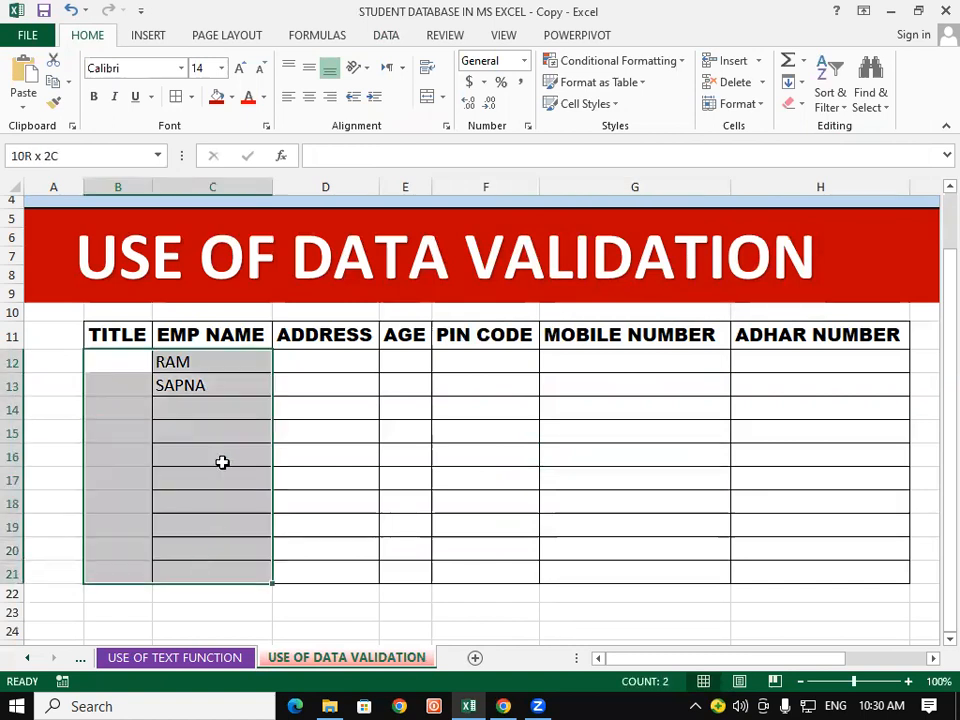
click(352, 399)
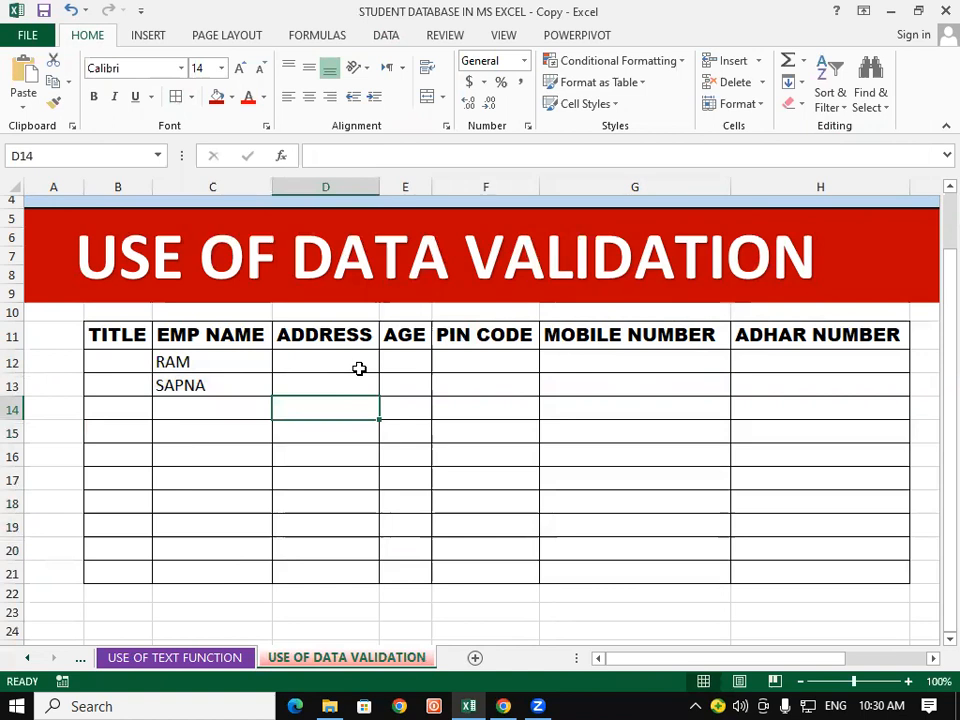
Step: Enter MR, MRS and KUMARI in cells A14 to A16
click(47, 407)
text(MR)
key(Return)
text(MRS)
key(Return)
text(KUM)
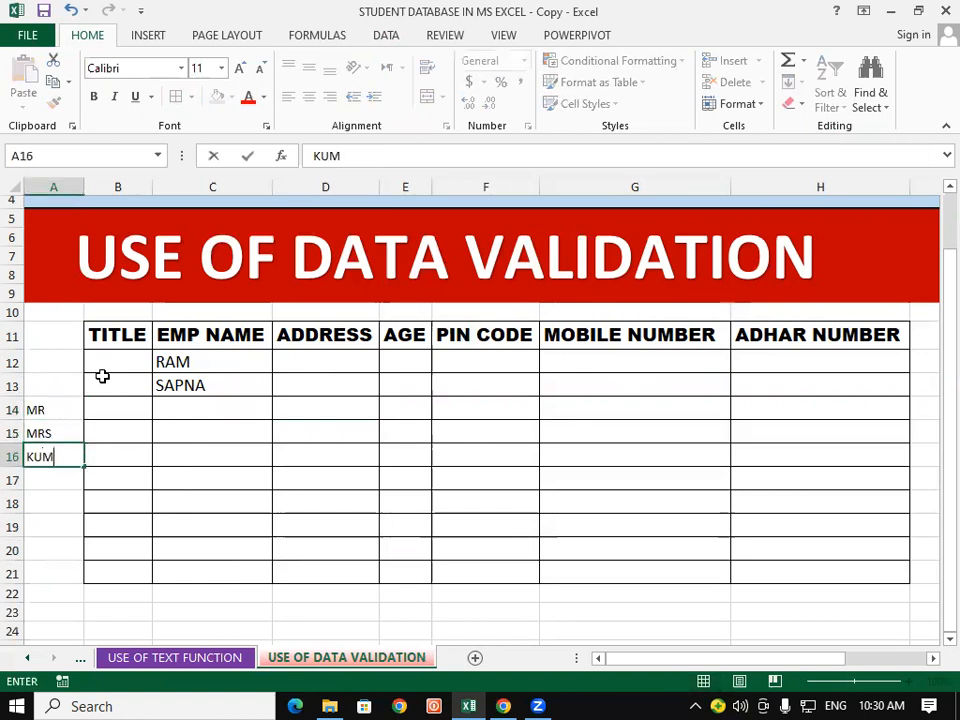
text(ARI)
click(148, 452)
click(35, 411)
mouse_move(44, 435)
mouse_down()
mouse_move(22, 444)
mouse_move(53, 449)
mouse_up()
click(208, 446)
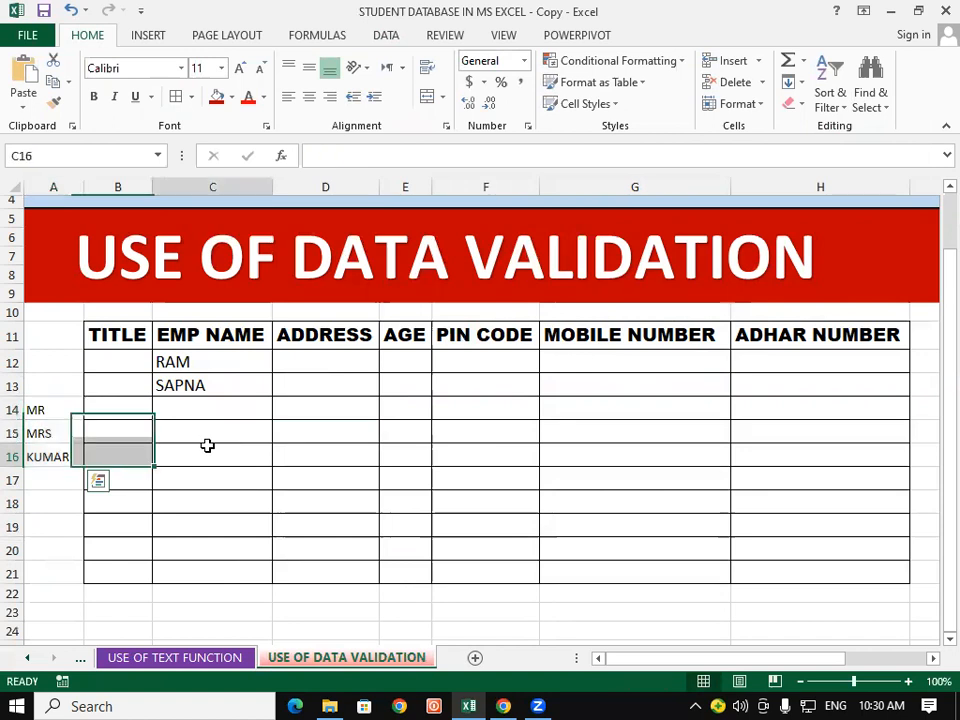
Step: Select the TITLE cells B12 to B21
click(119, 364)
drag(113, 397, 113, 566)
scroll(337, 599, up, 2)
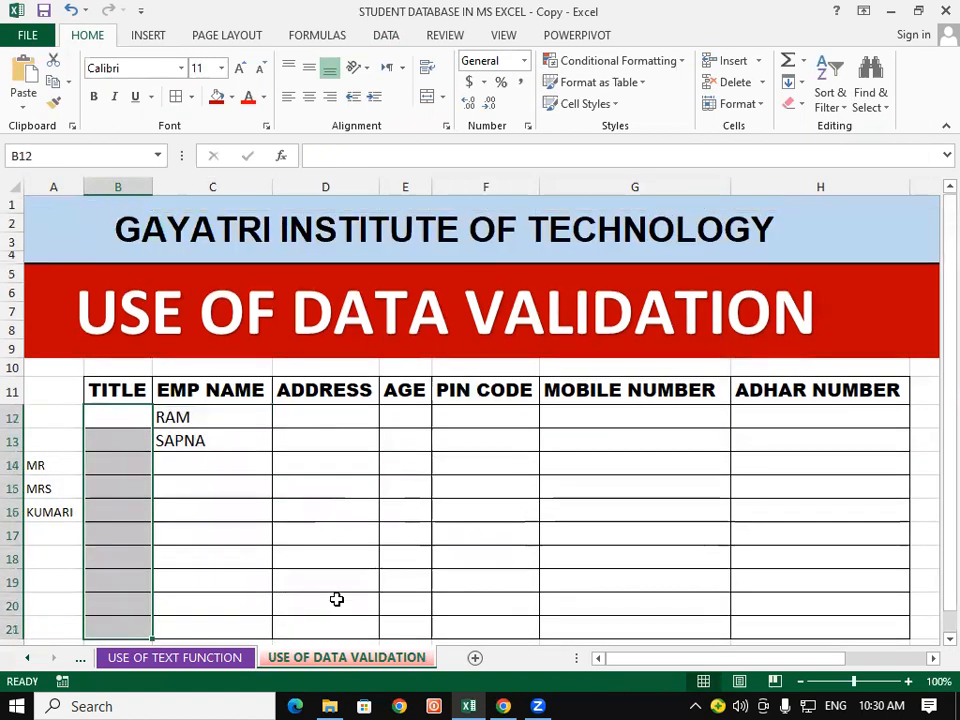
scroll(337, 599, down, 1)
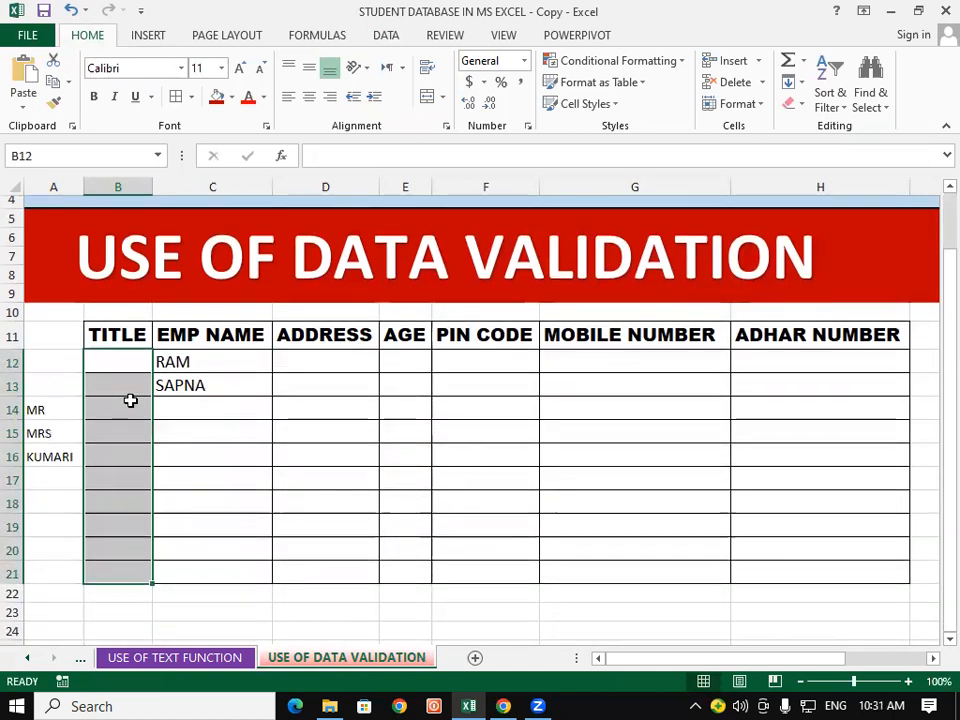
scroll(130, 400, up, 1)
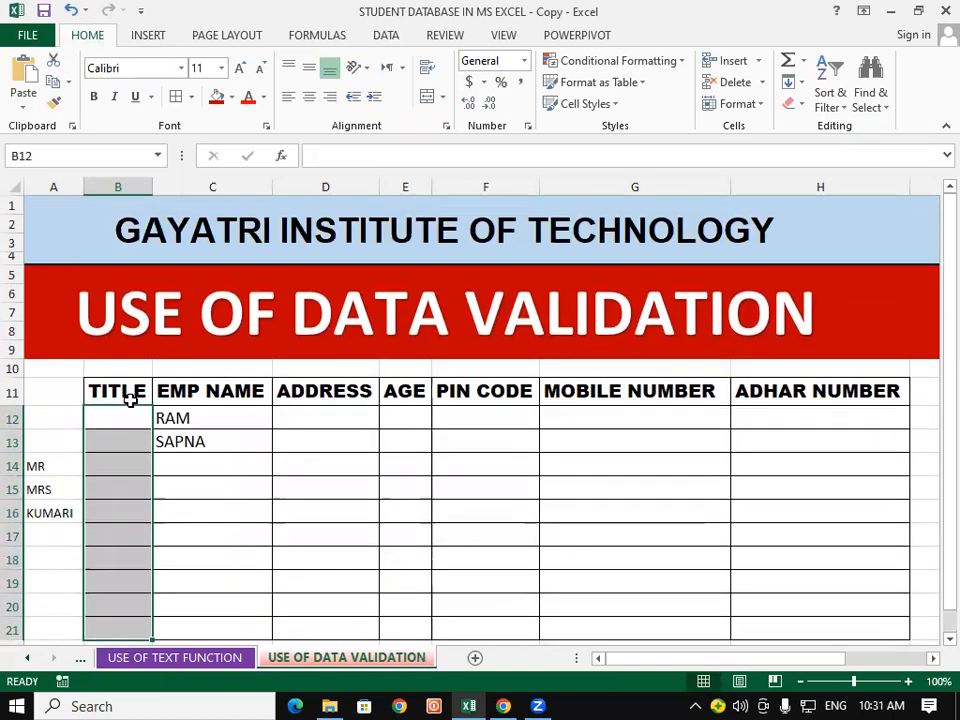
Step: Add a list validation to B12:B21 using source cells A14:A16
click(388, 38)
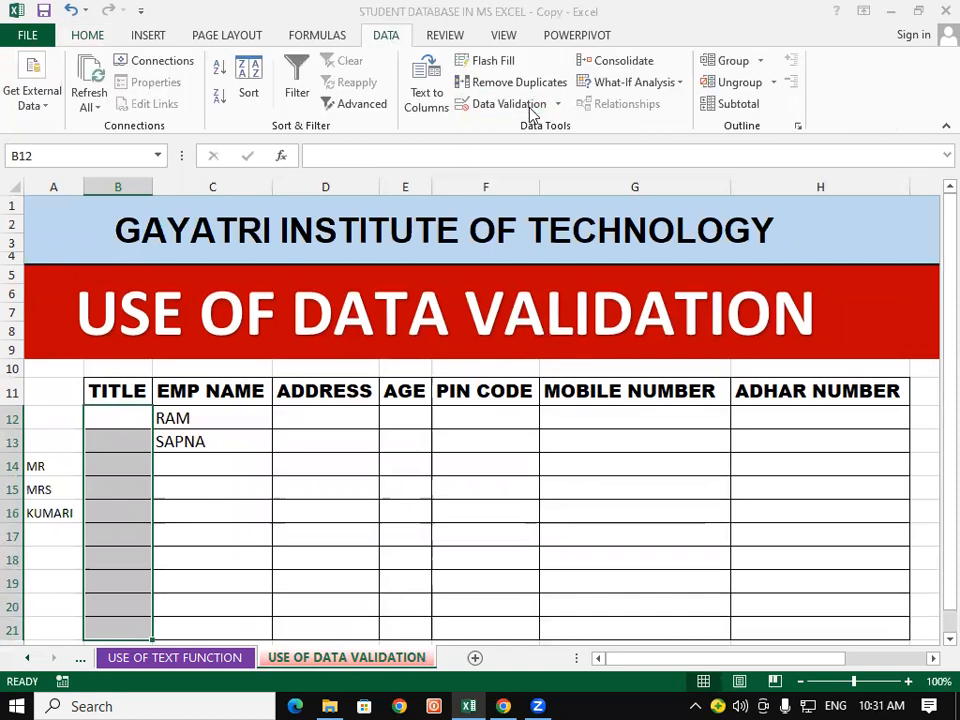
click(530, 106)
click(624, 206)
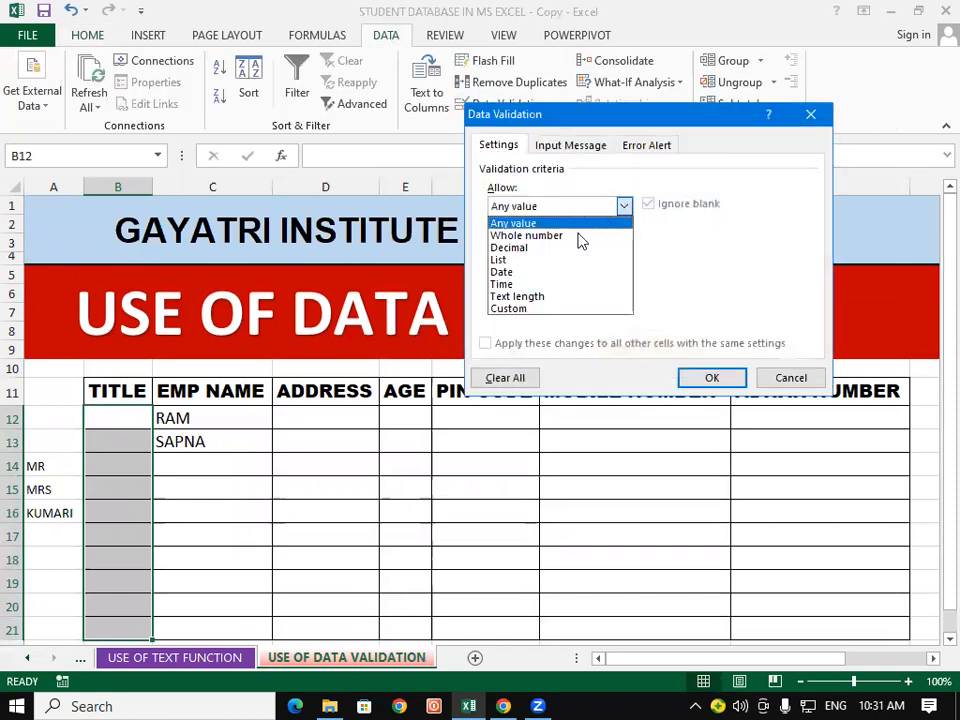
click(533, 260)
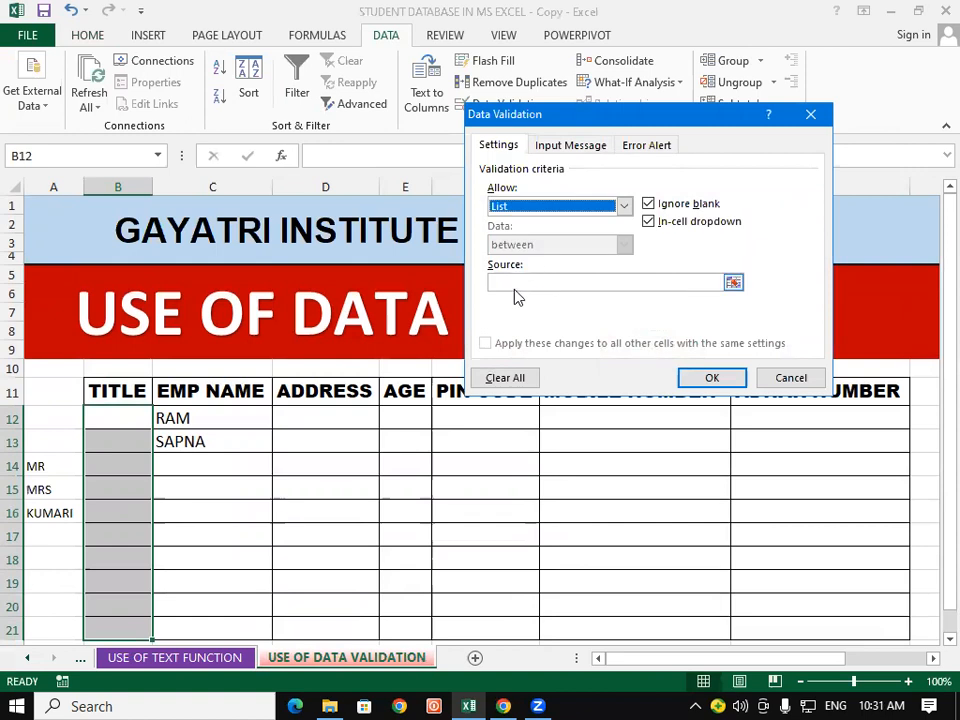
click(516, 283)
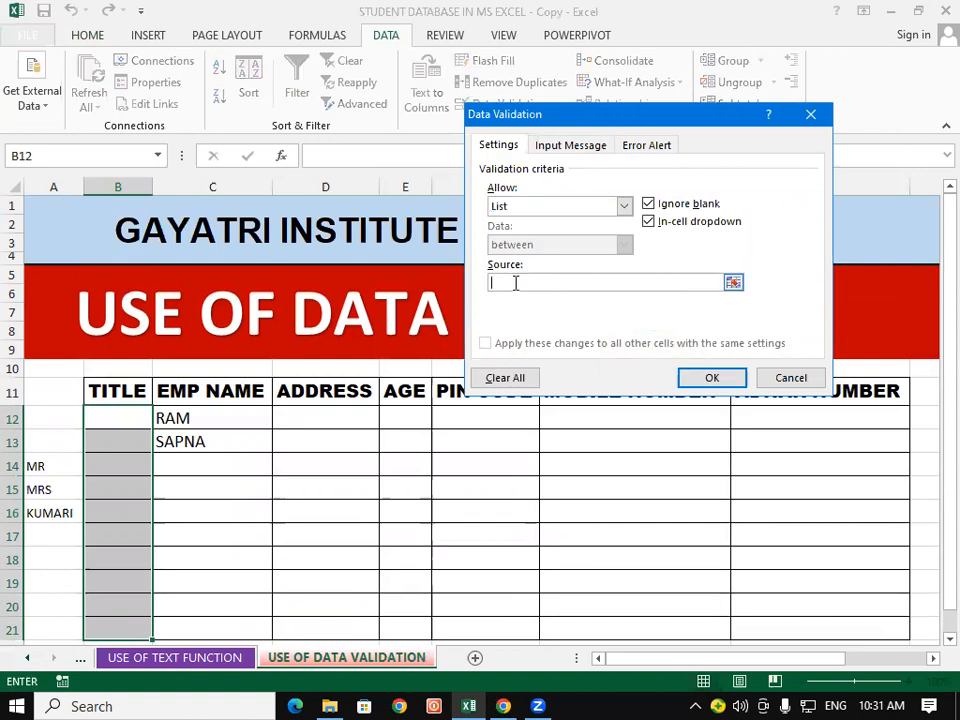
drag(54, 458, 48, 515)
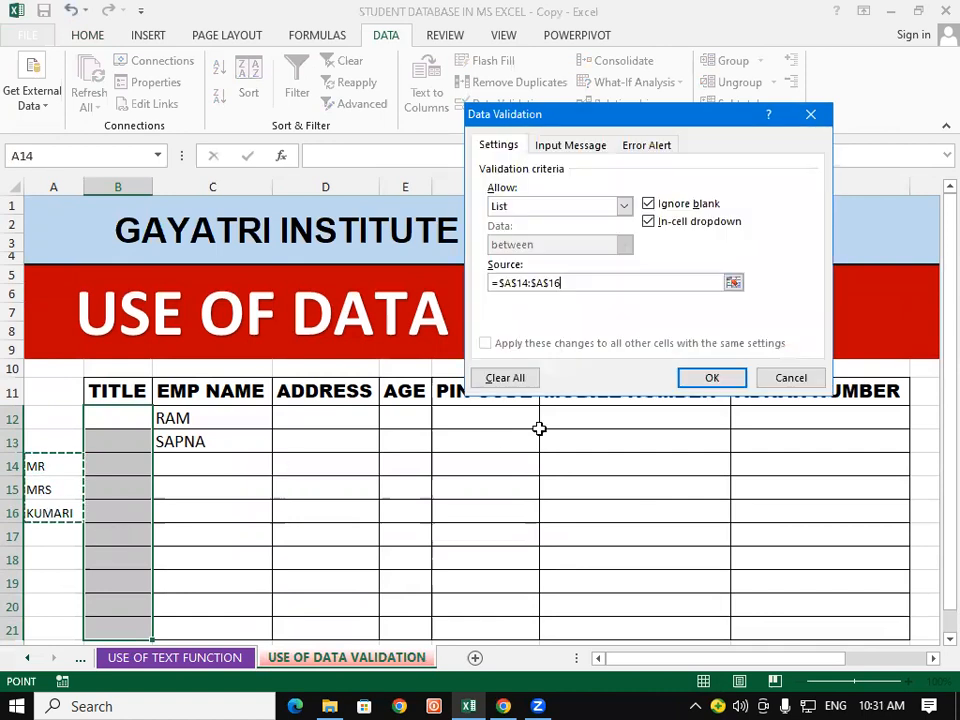
click(680, 386)
Step: Check that the dropdowns in B12 and B14 offer MR, MRS and KUMARI
click(161, 421)
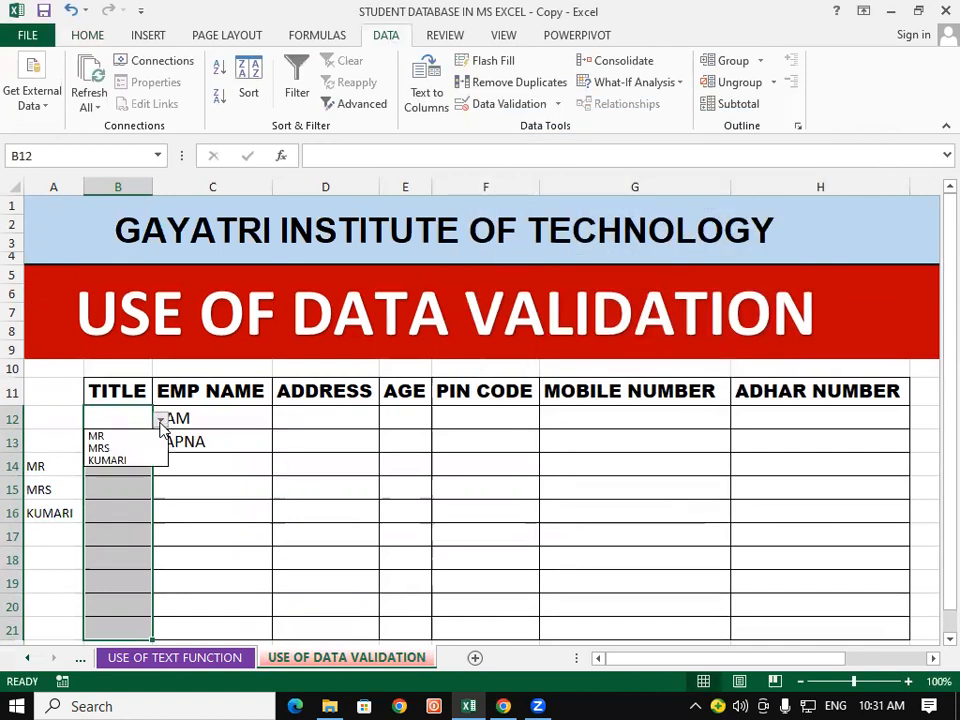
click(161, 421)
click(131, 465)
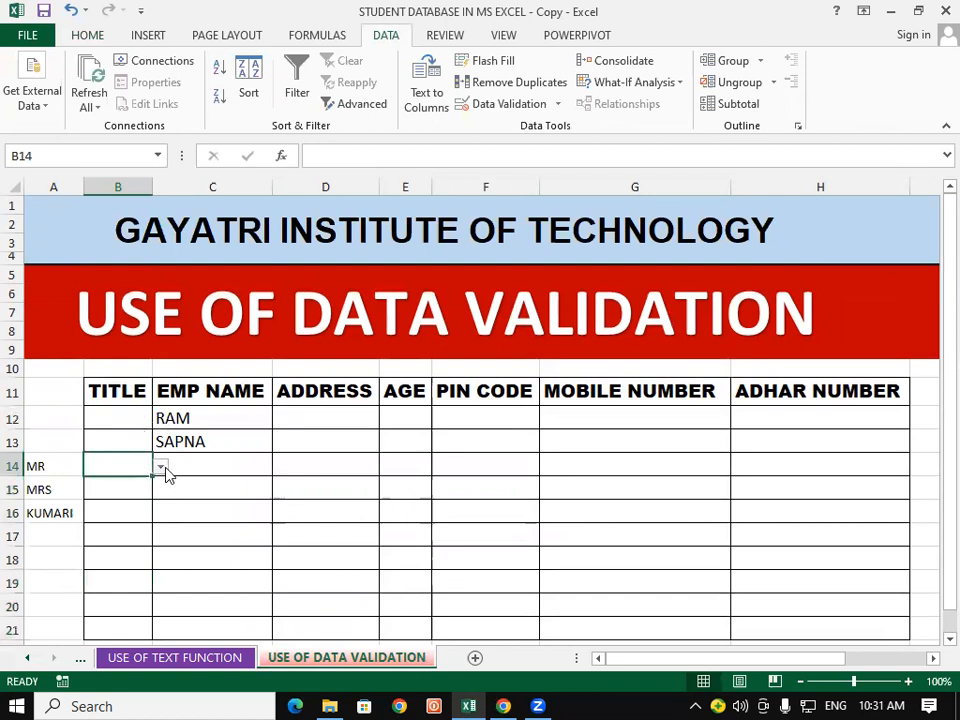
click(161, 467)
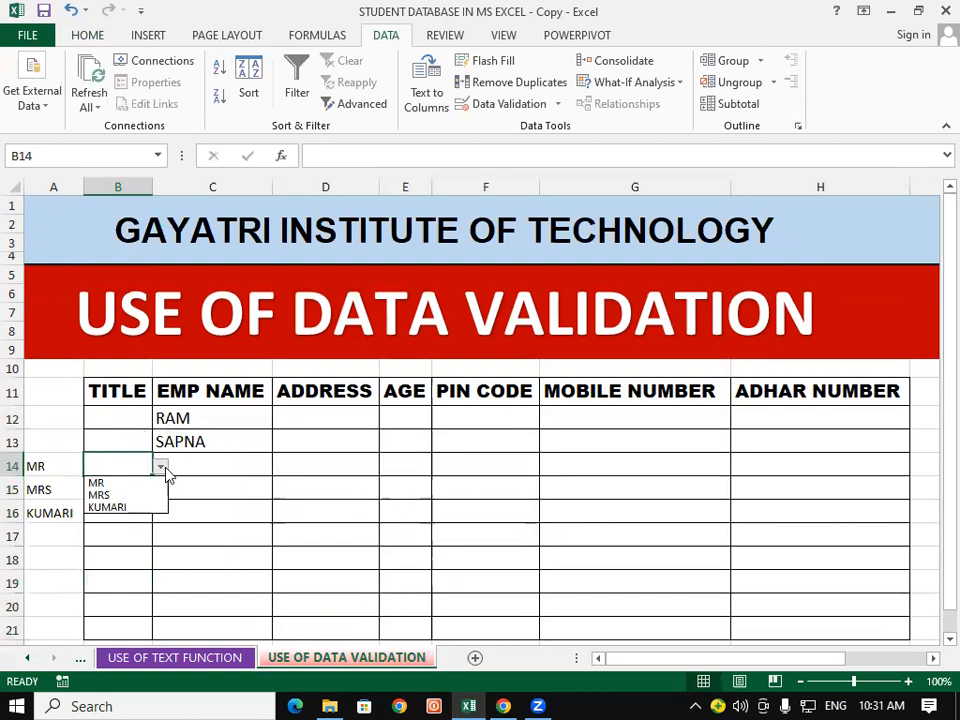
Step: Delete the helper titles in A14:A16 and confirm B12's dropdown is now empty
drag(36, 463, 40, 513)
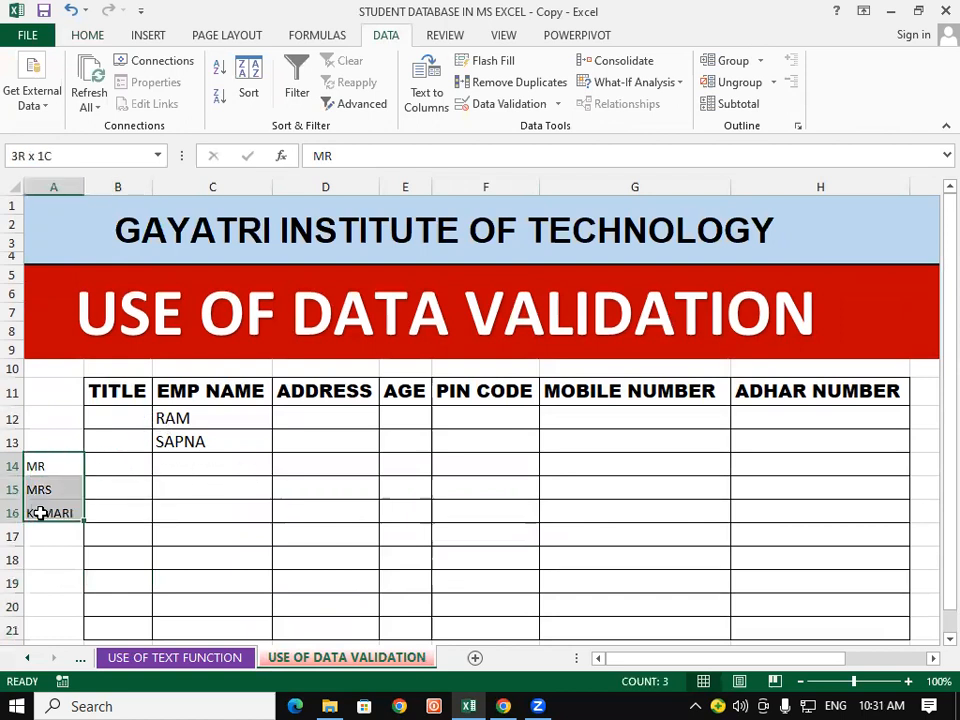
key(Delete)
click(261, 515)
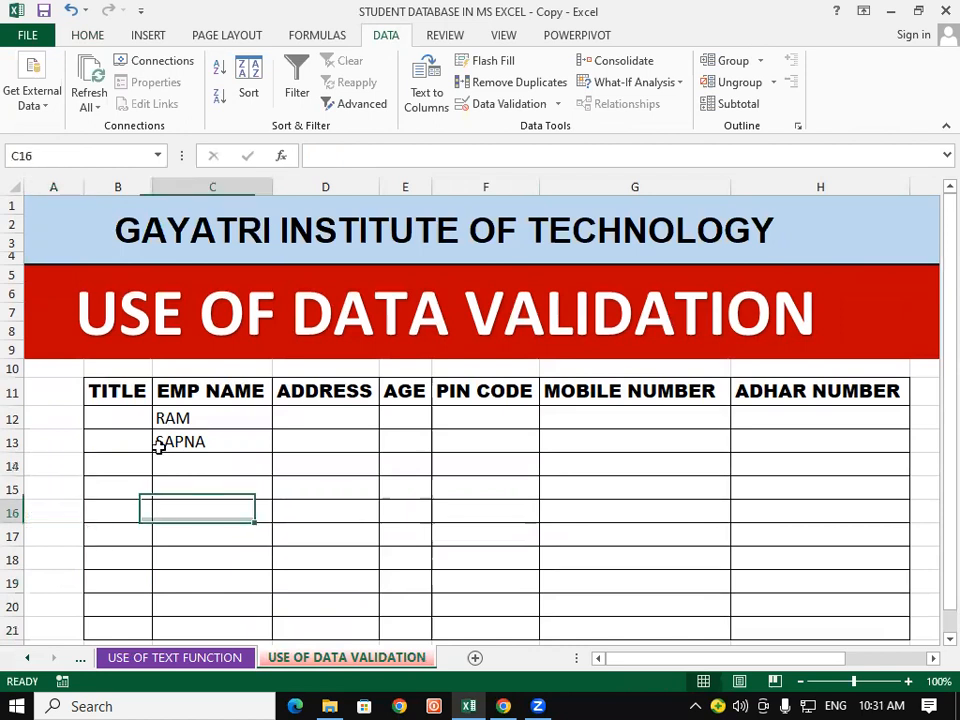
click(137, 420)
click(161, 419)
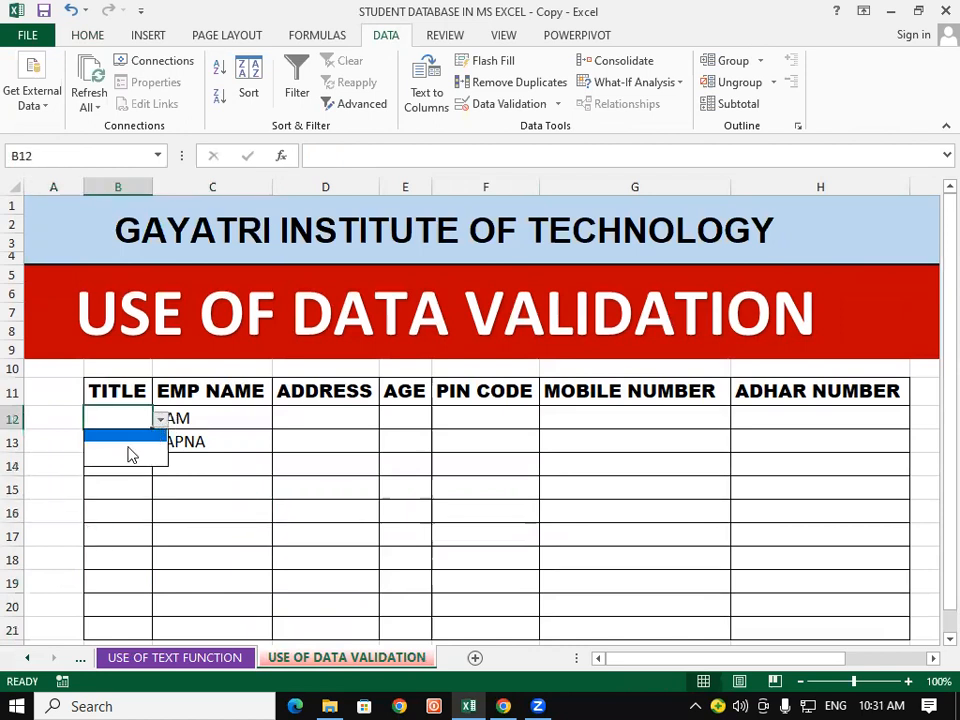
click(258, 421)
click(140, 448)
click(140, 413)
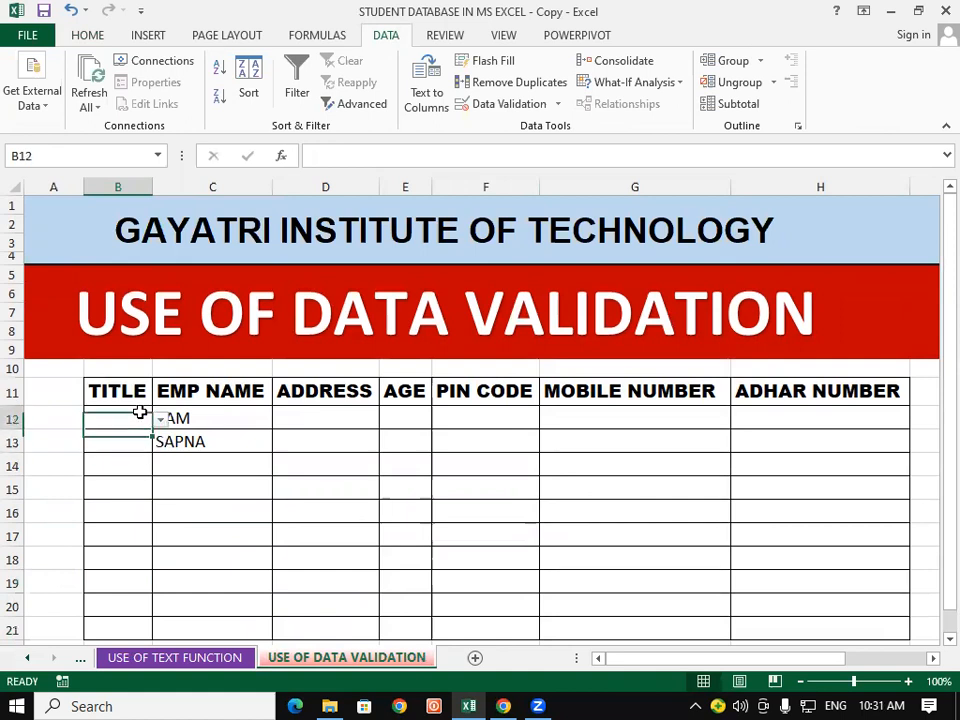
click(161, 421)
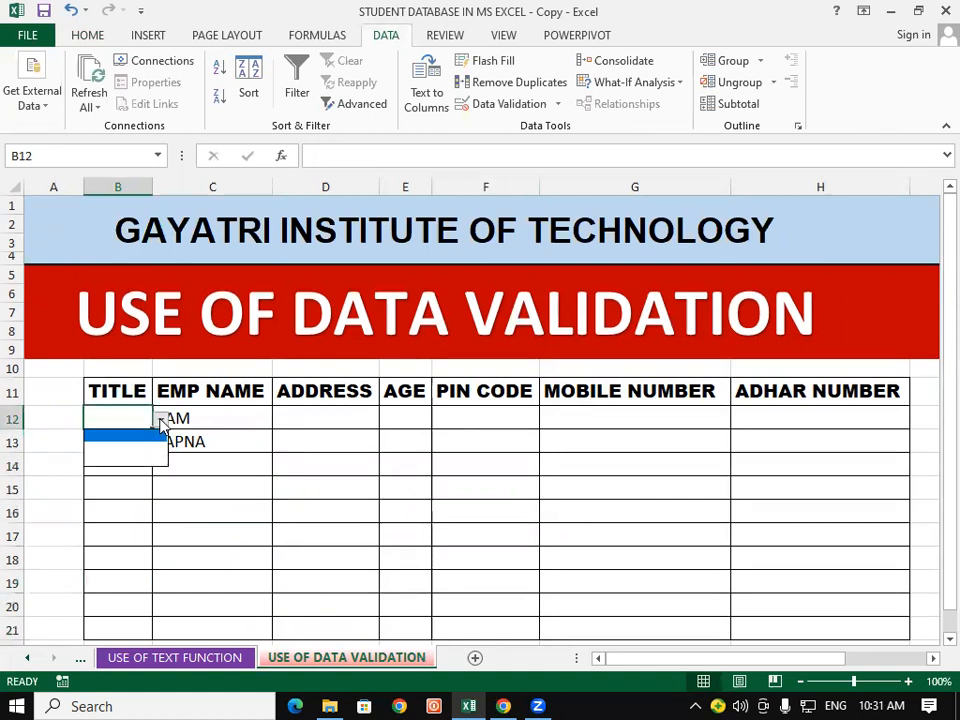
click(161, 421)
Step: Clear all contents and rules from the TITLE cells B12:B21
drag(126, 418, 122, 503)
scroll(366, 508, up, 3)
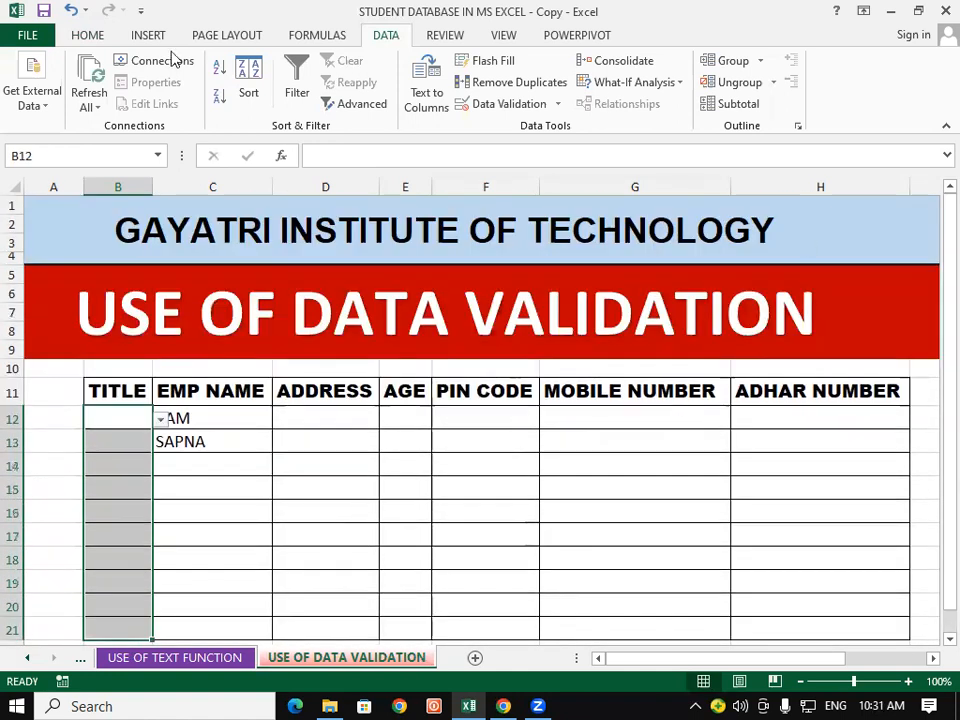
click(72, 37)
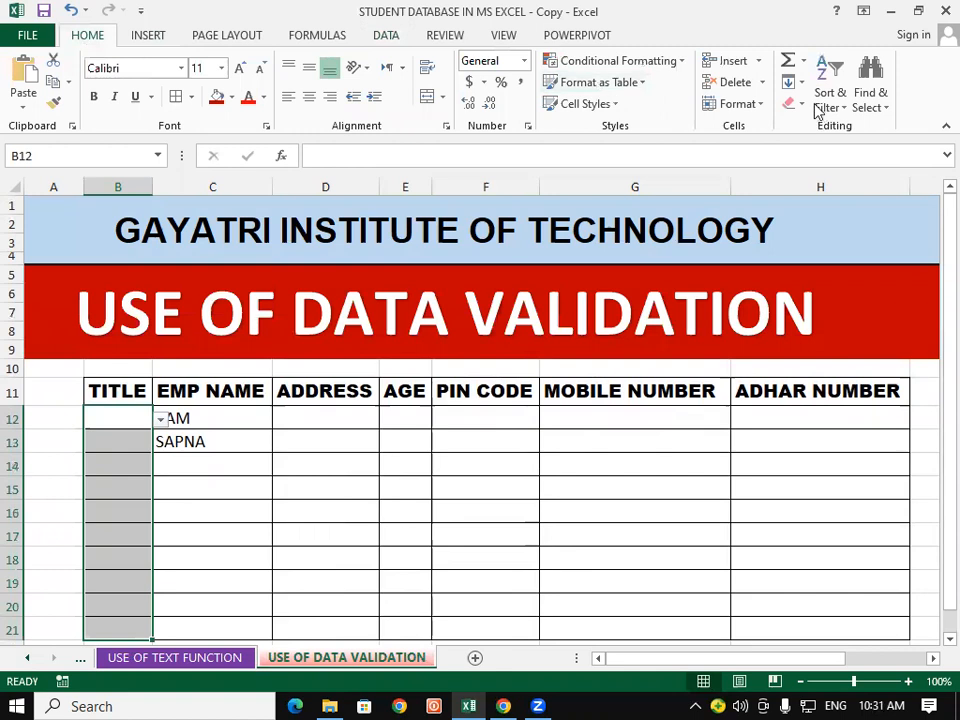
click(793, 103)
click(800, 124)
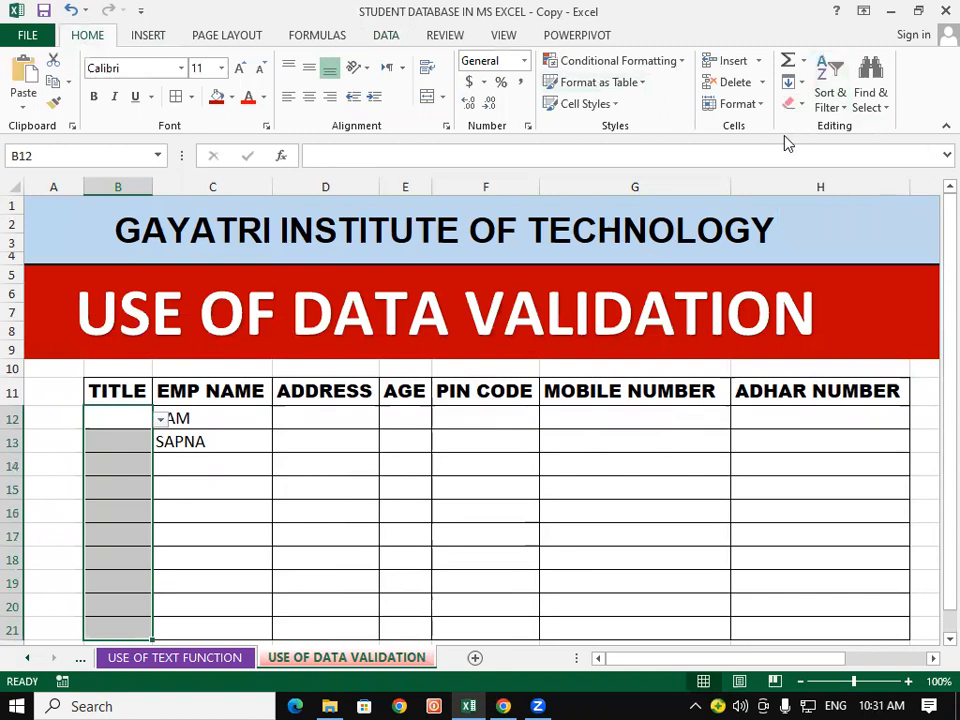
Step: Apply All Borders to B12:D21, then reselect B12:B21
click(494, 503)
drag(103, 416, 296, 608)
click(177, 98)
drag(552, 485, 534, 482)
drag(102, 422, 120, 625)
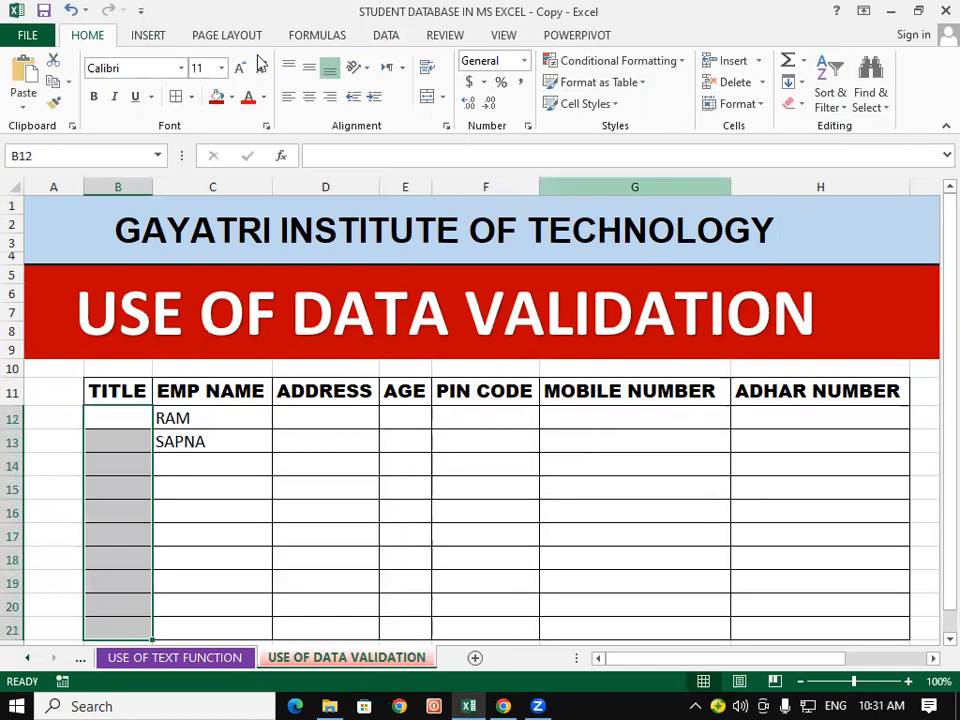
Step: Add a list validation to B12:B21 with the source typed as MR,MRS,KUMARI
click(394, 38)
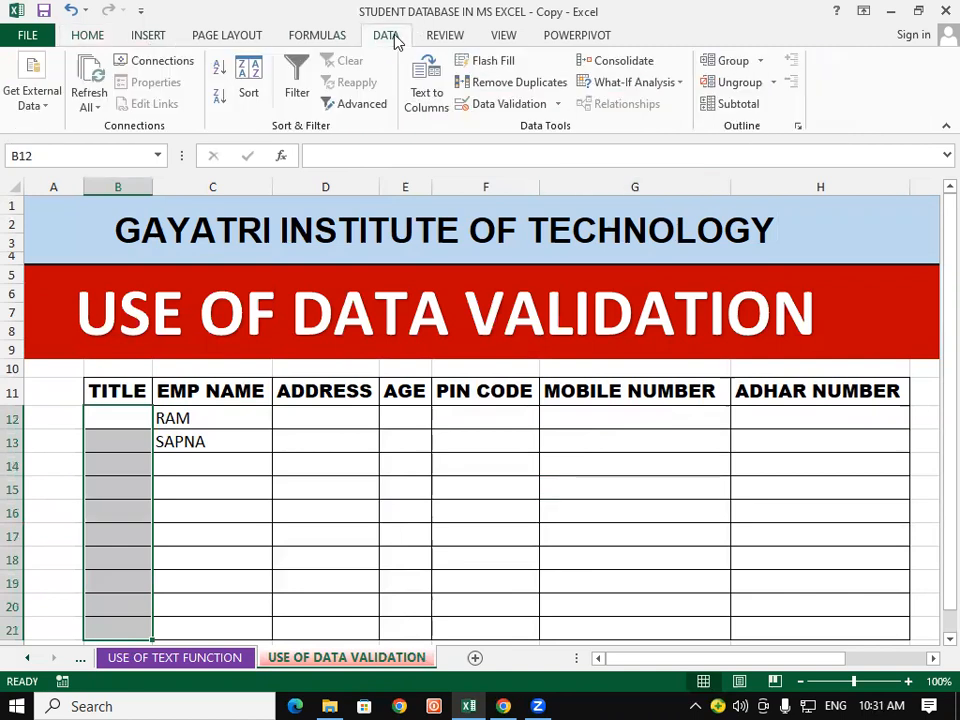
click(512, 105)
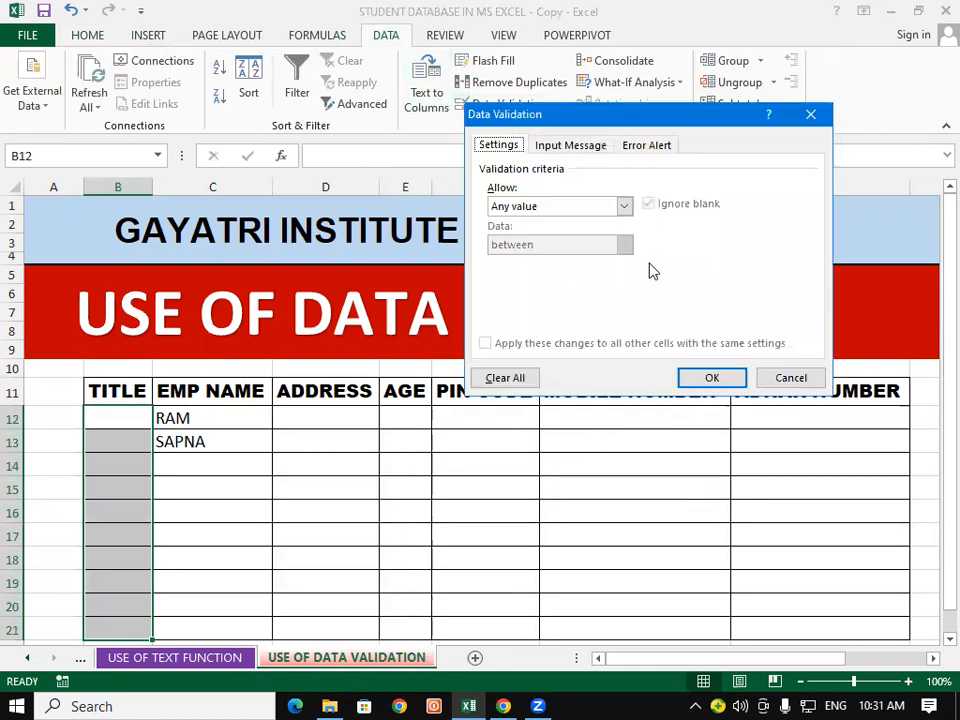
click(623, 205)
click(545, 259)
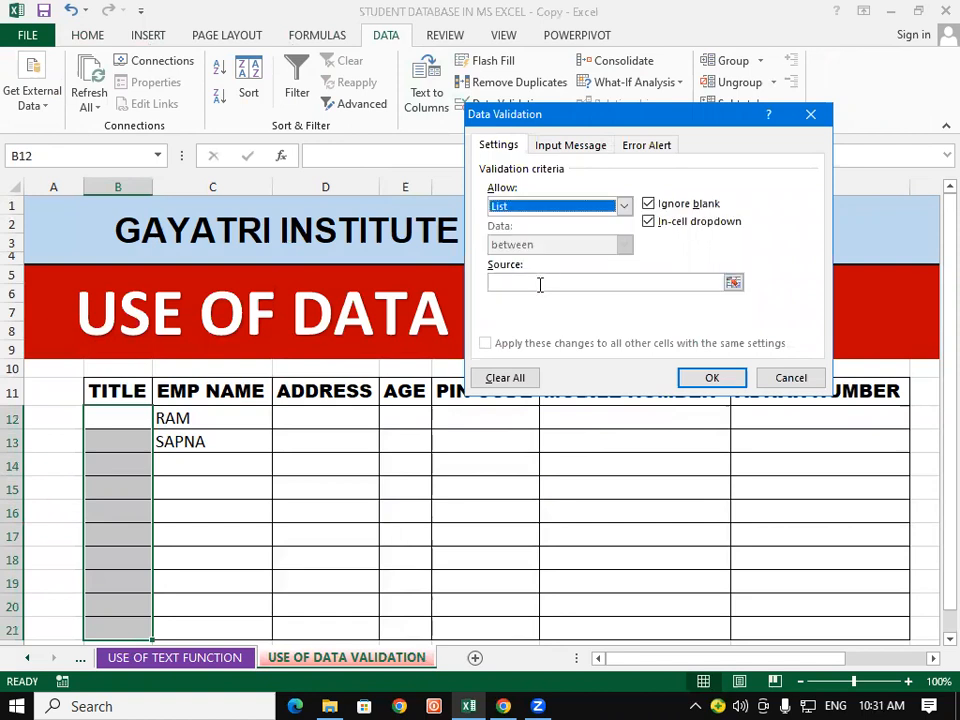
click(540, 285)
text(MR,MRS,KUMARI)
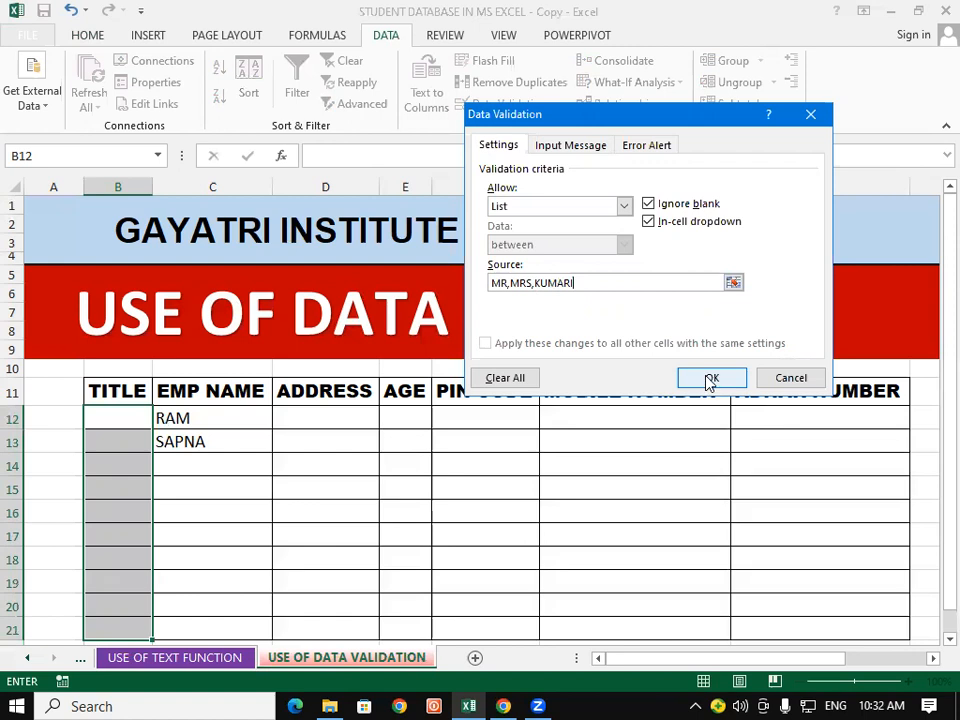
click(709, 380)
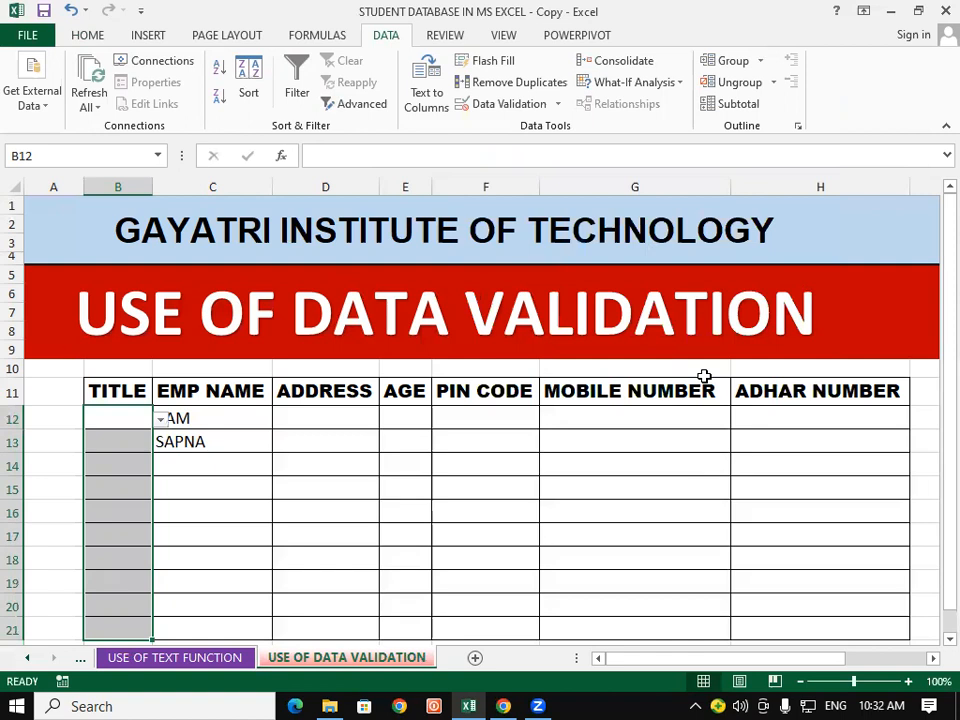
click(497, 462)
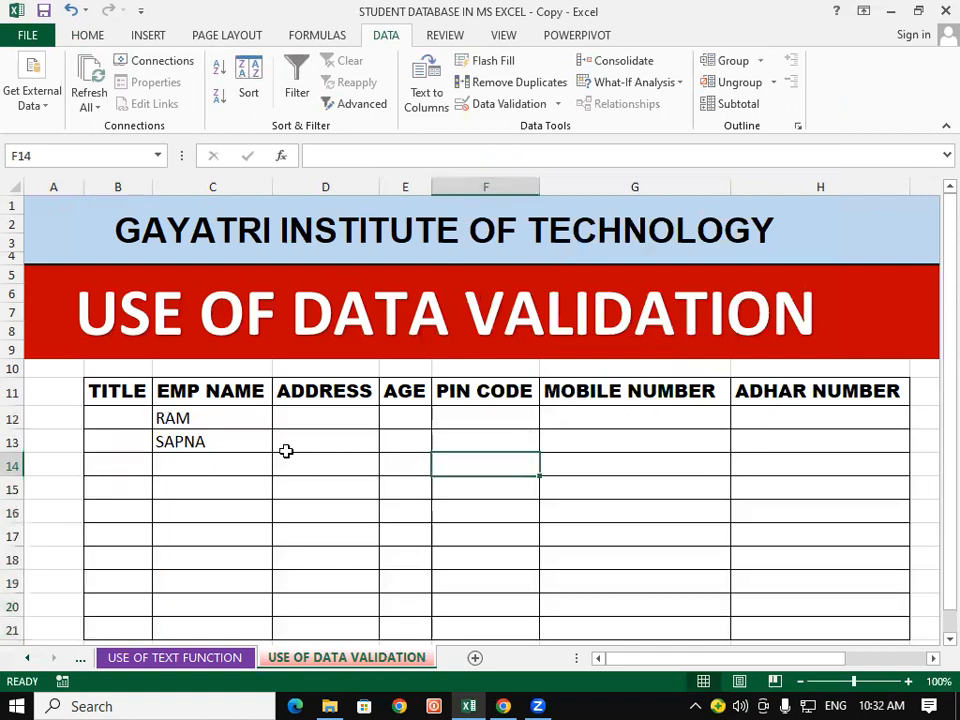
Step: Enter RAMESH, KIRAN, NIGAM and MANISH in C14 to C17
click(224, 456)
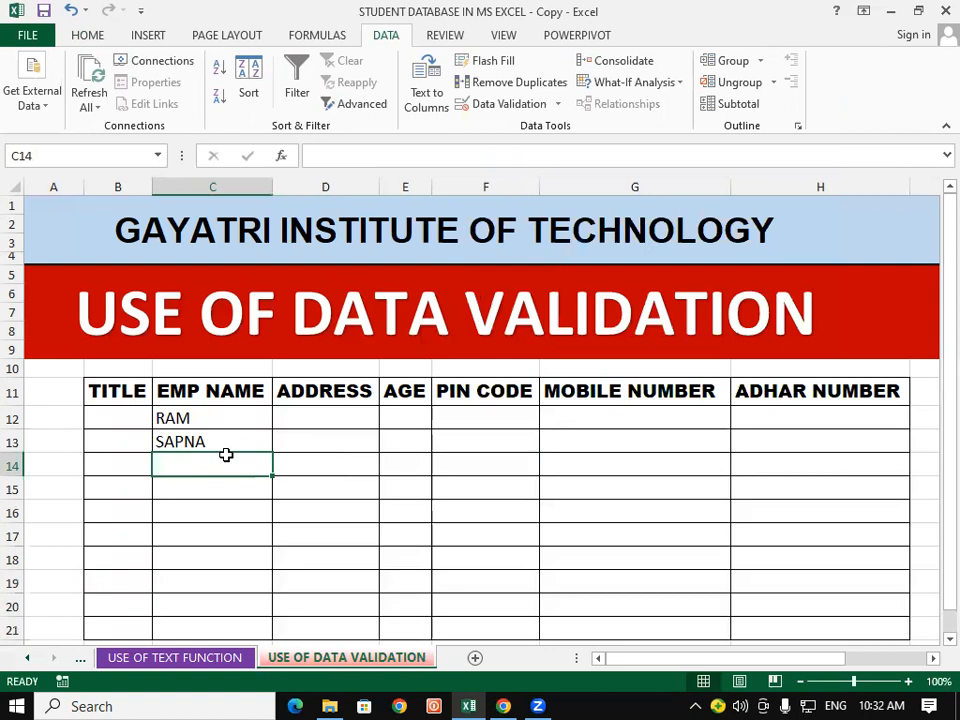
text(RAM)
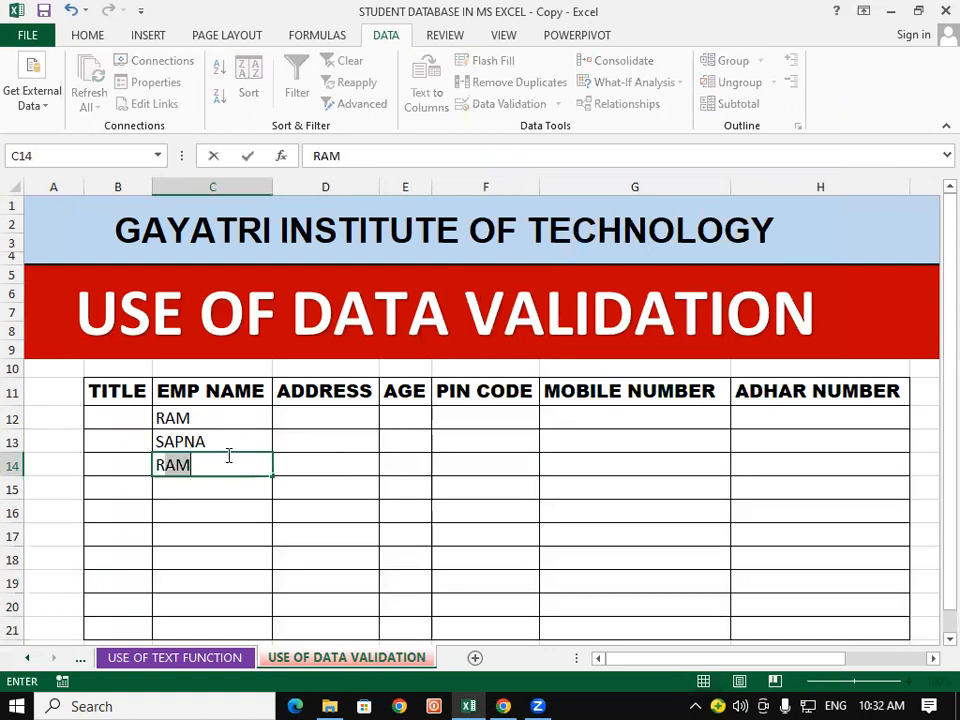
key(BackSpace)
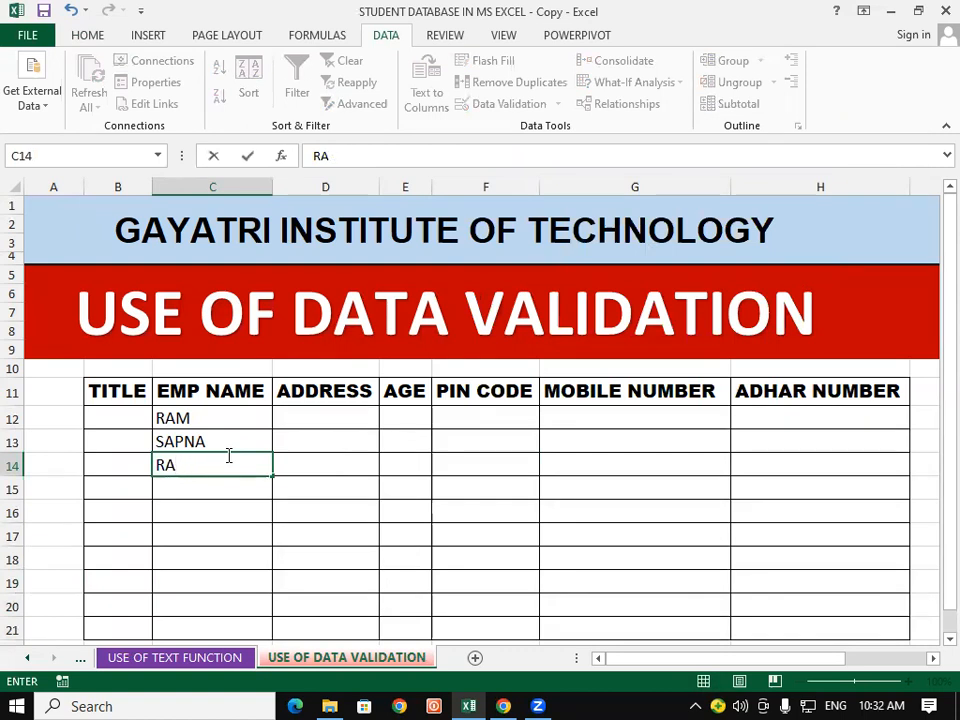
text(MESH)
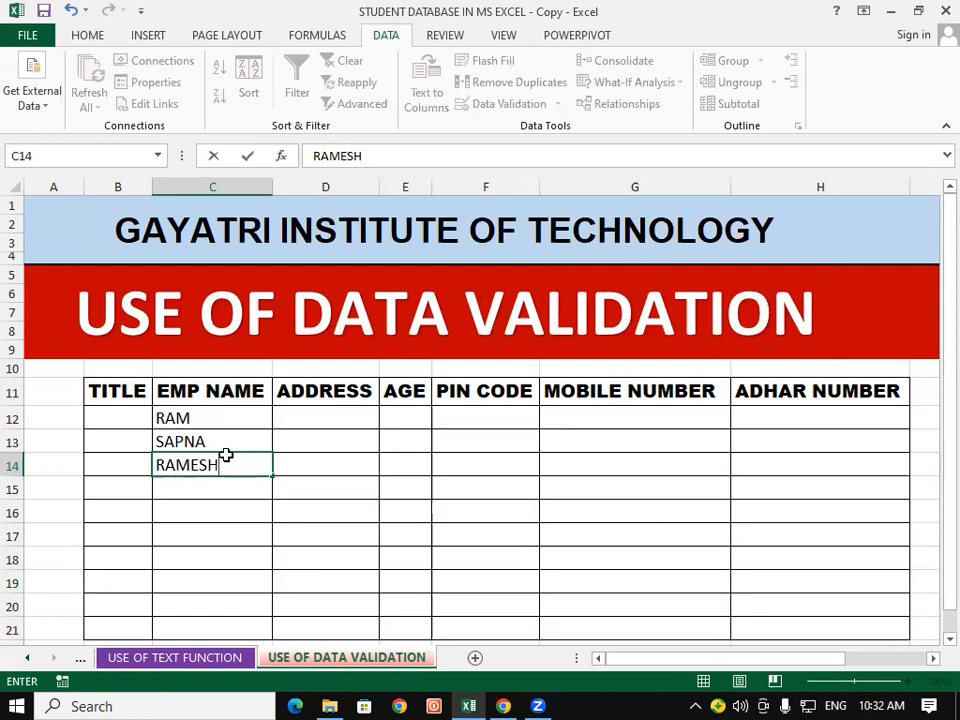
key(Return)
text(KIRAN)
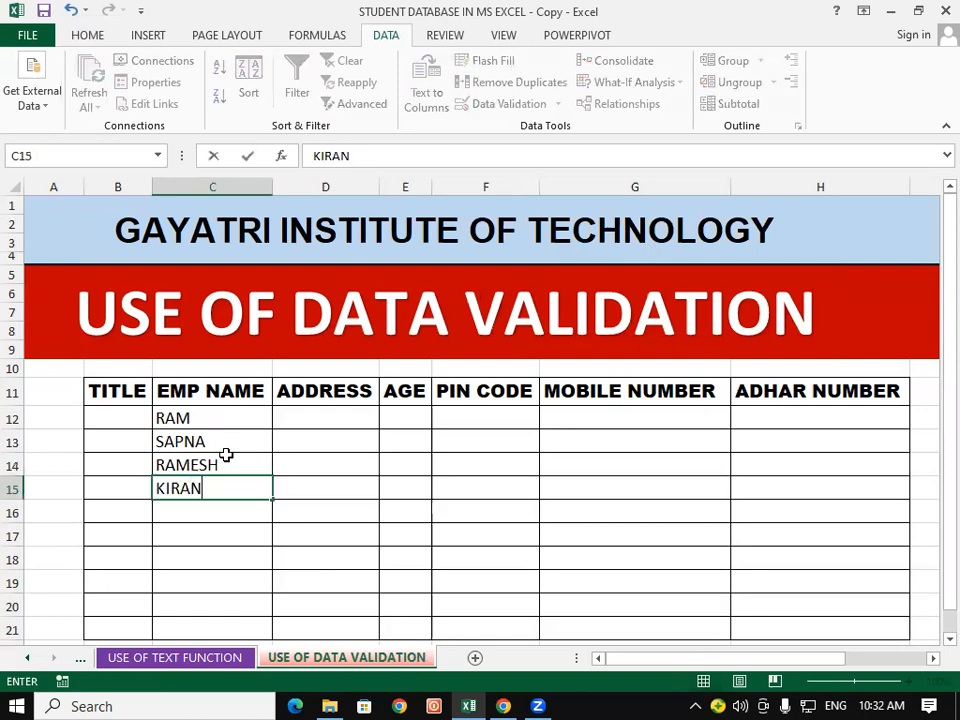
key(Return)
text(NIG)
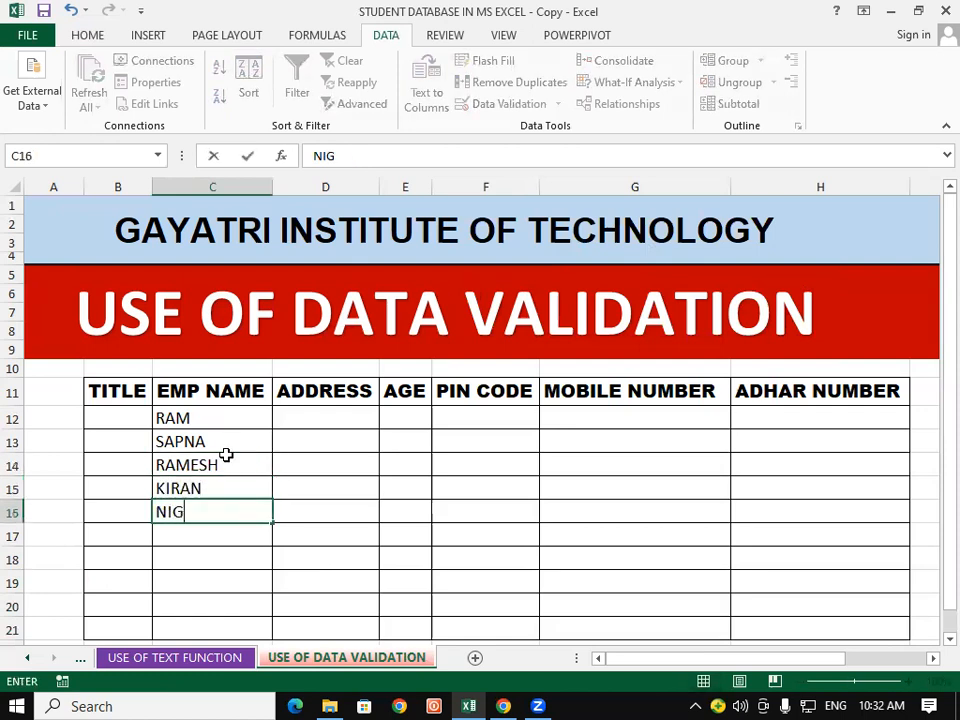
text(AM)
key(Return)
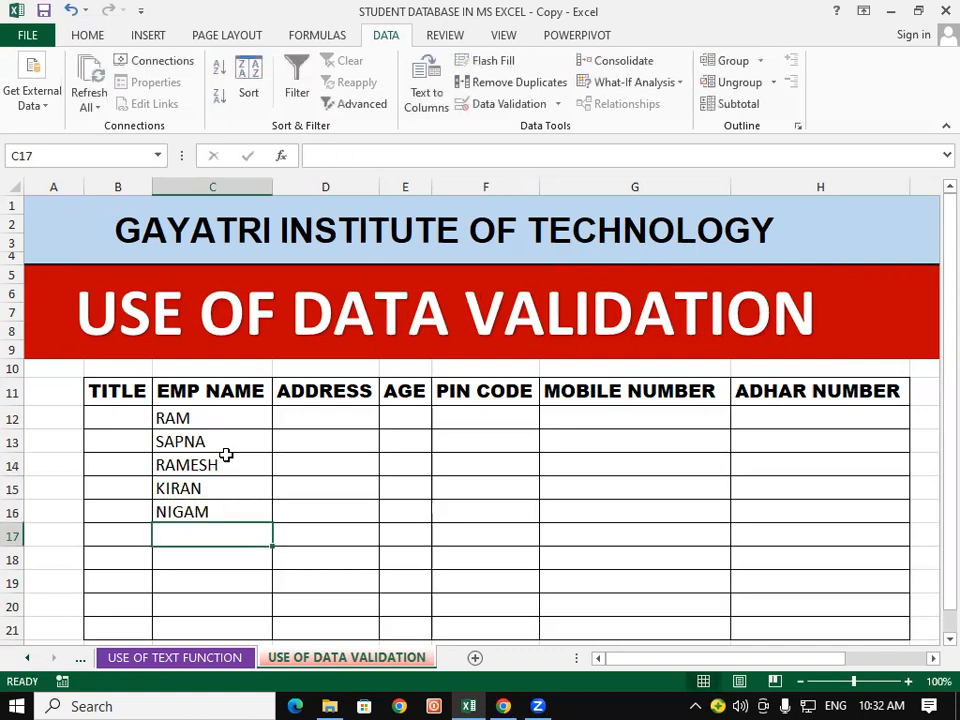
text(MANISH)
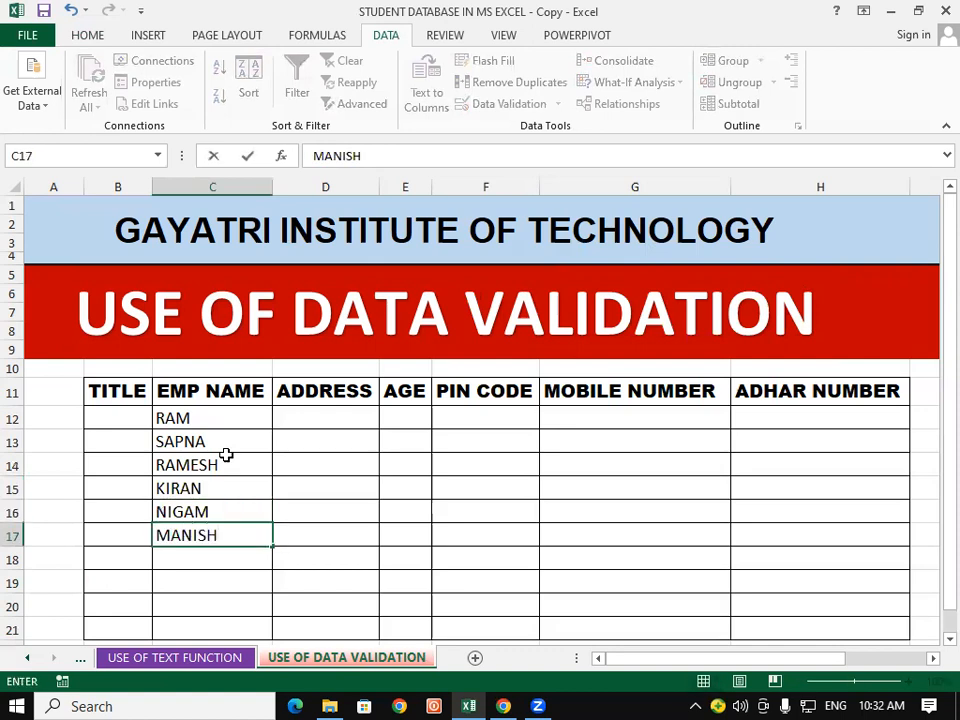
key(Return)
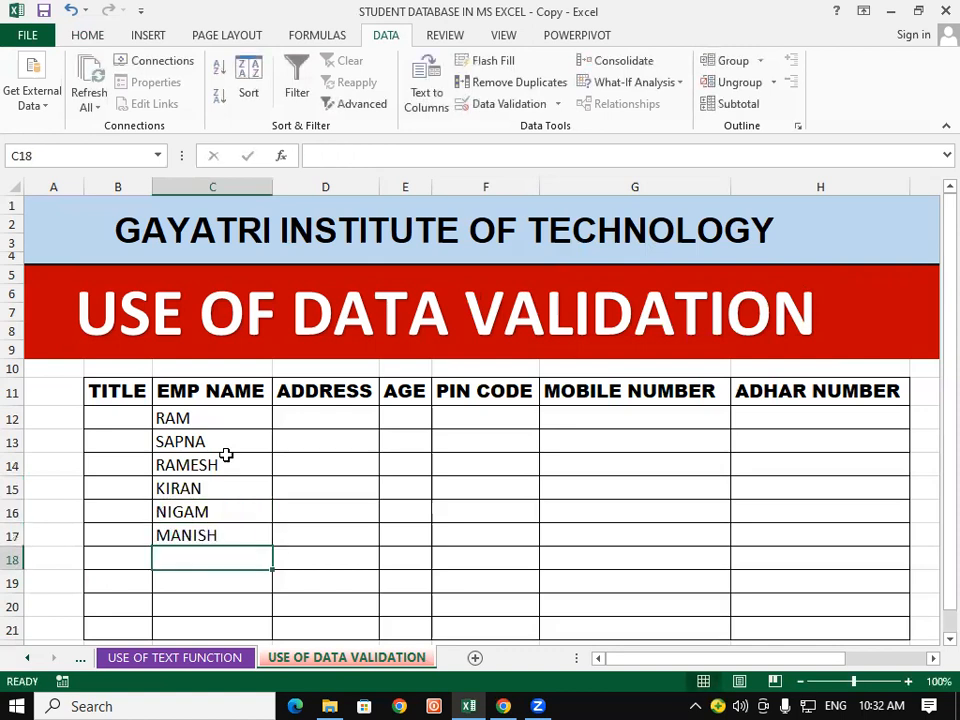
Step: Enter MANKESH, RIYA, MUSHKAN and PRATEEK in C18 to C21
text(MANKESH)
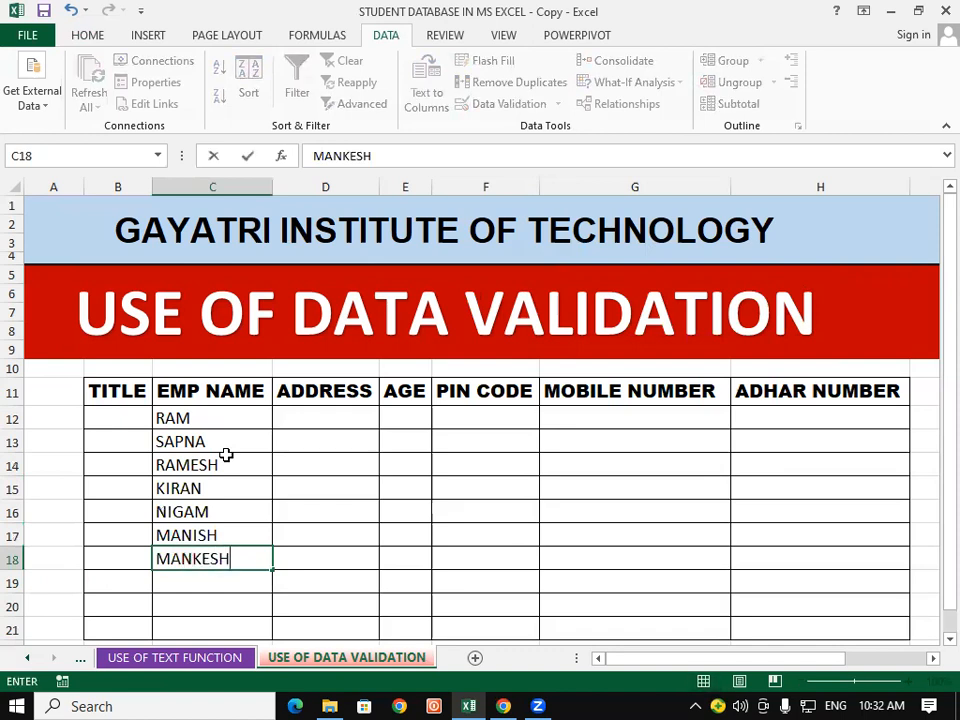
key(Return)
text(RIYA)
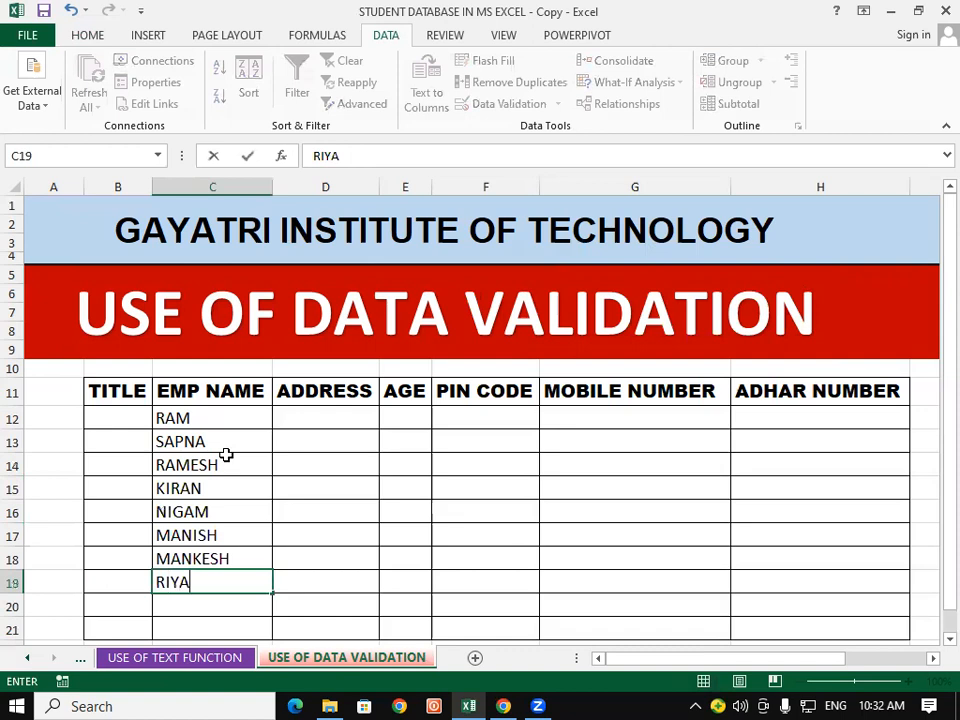
key(Return)
text(MUSHKAN)
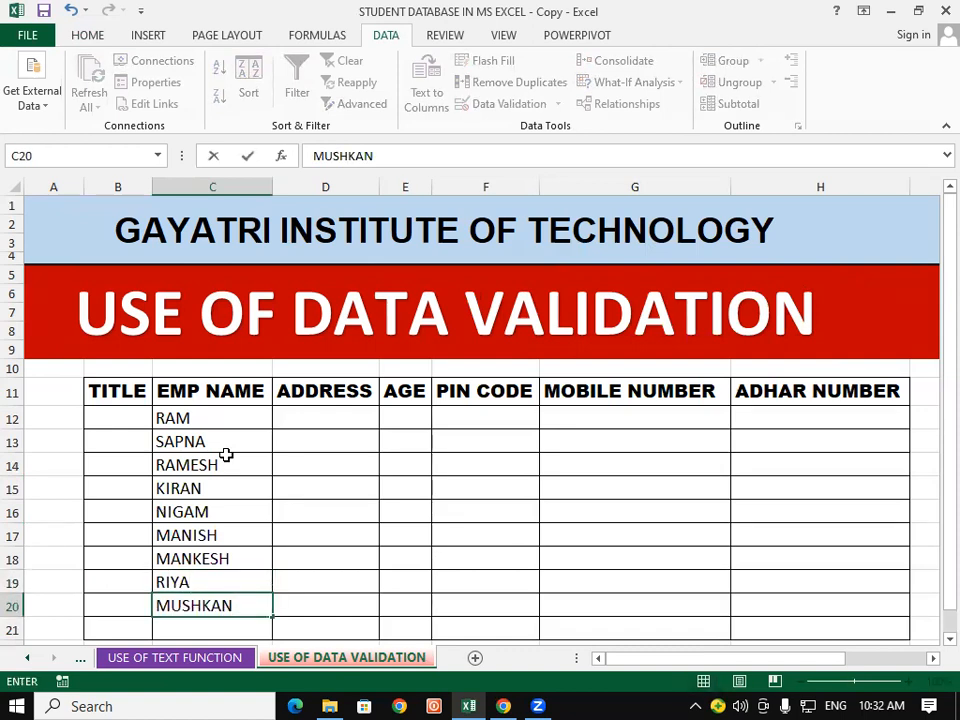
key(Return)
text(P)
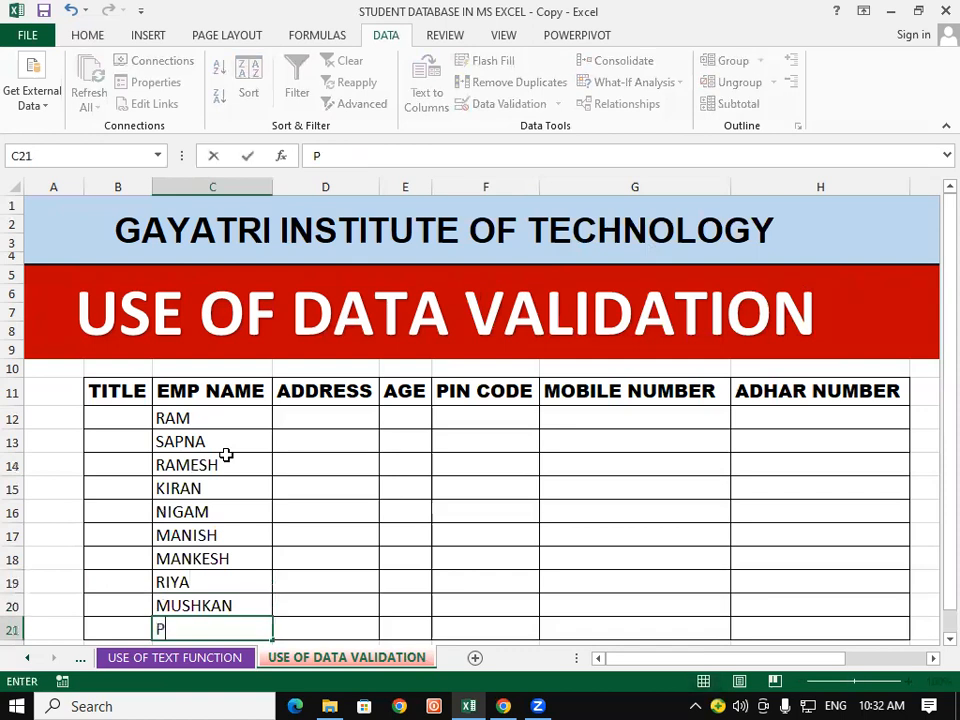
text(RATEEK)
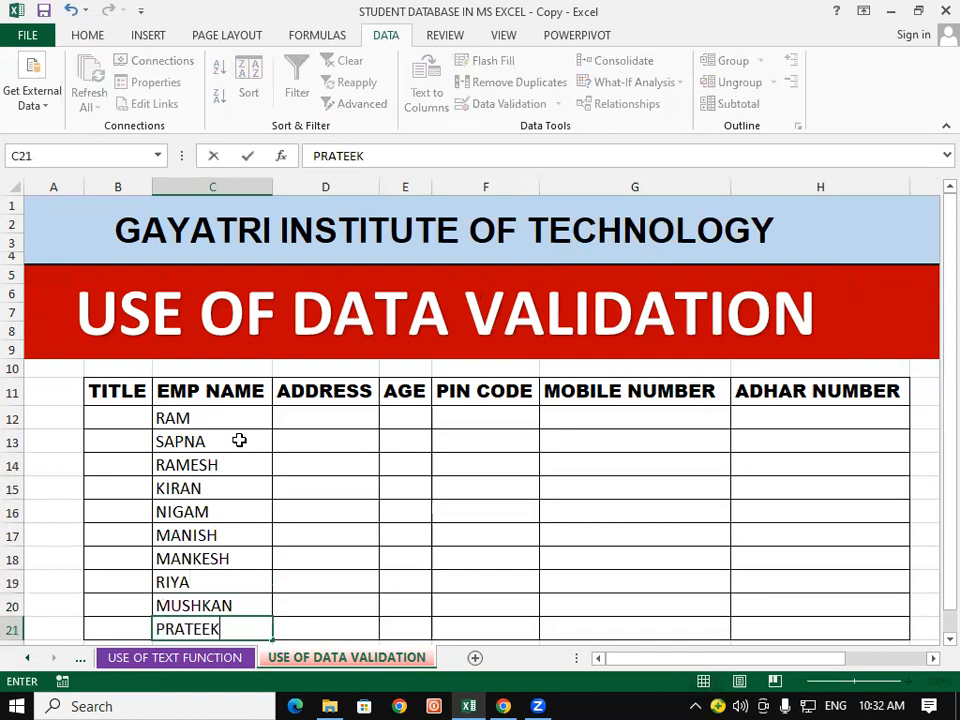
click(423, 541)
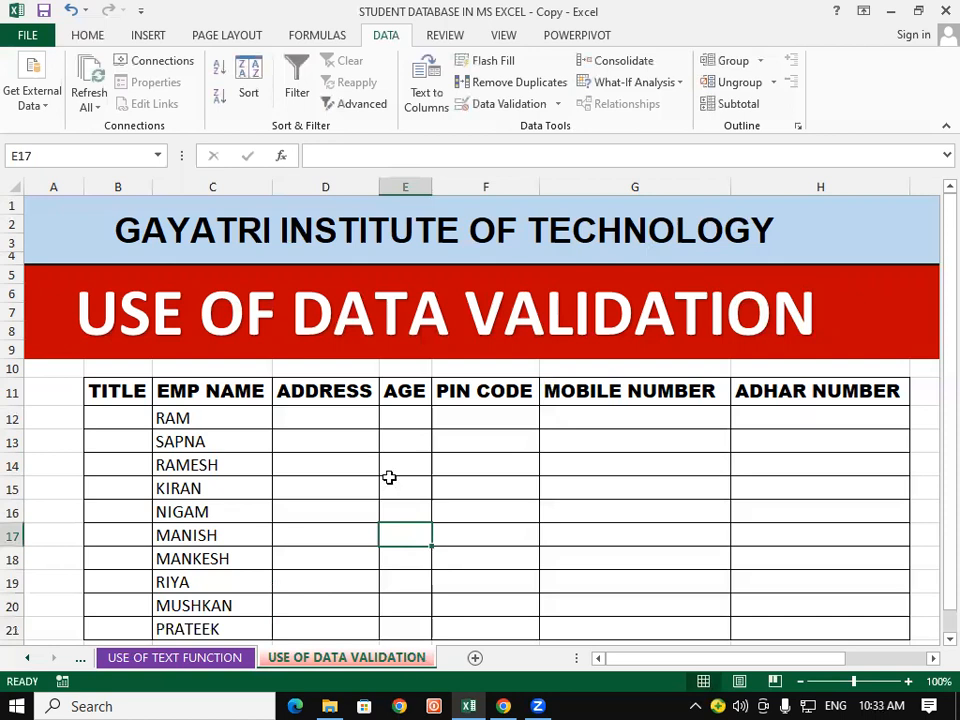
Step: Choose titles MR for RAM, KUMARI for SAPNA and MR for RAMESH
click(131, 400)
click(133, 420)
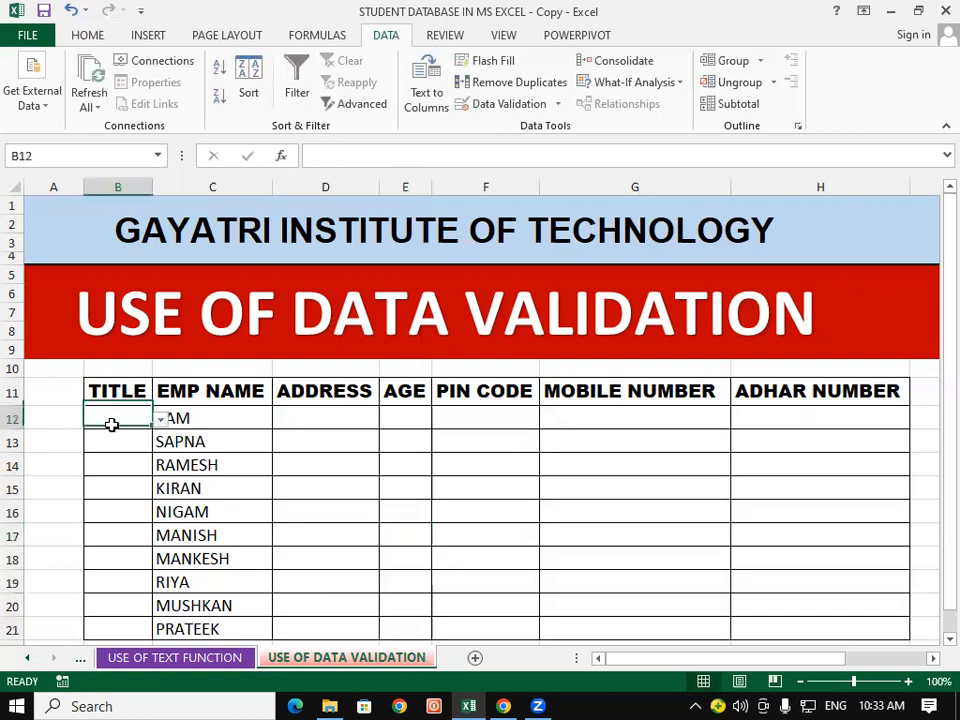
click(160, 419)
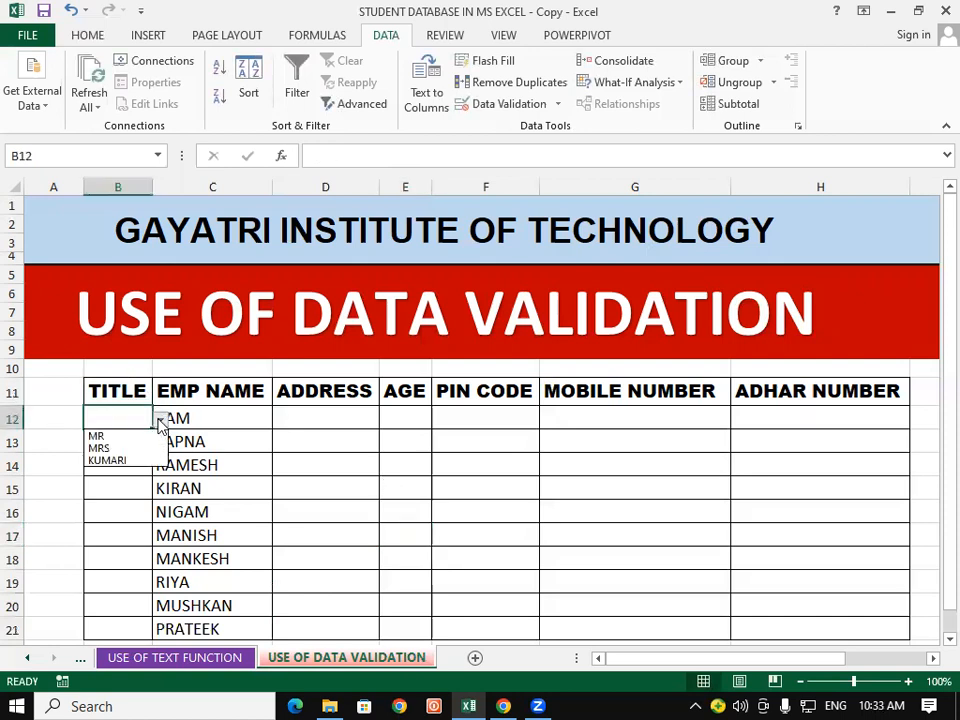
click(138, 438)
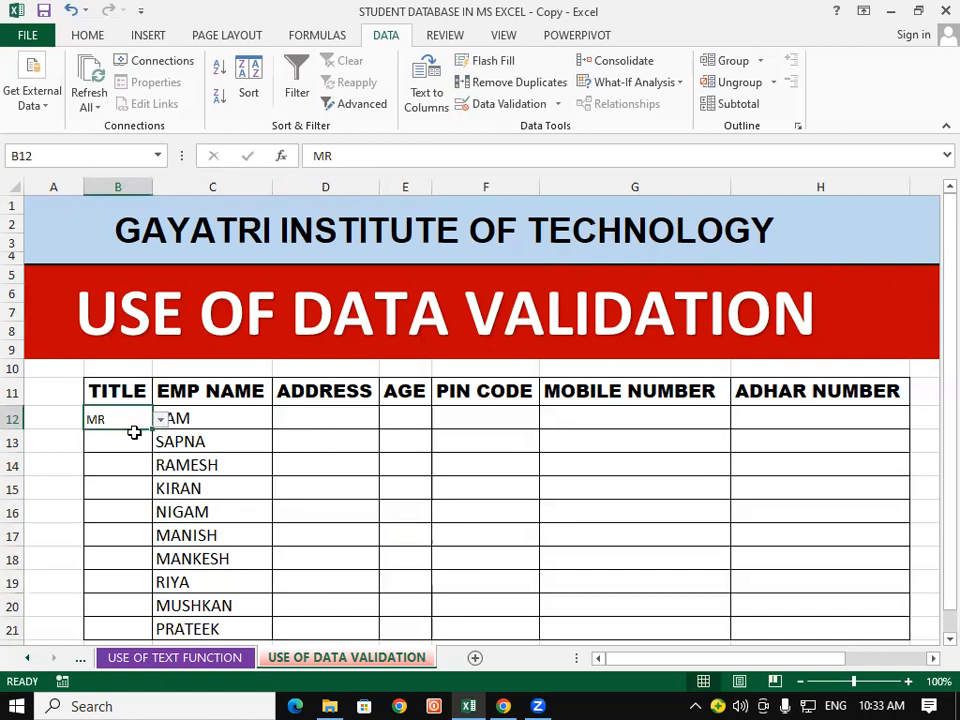
click(138, 443)
click(160, 443)
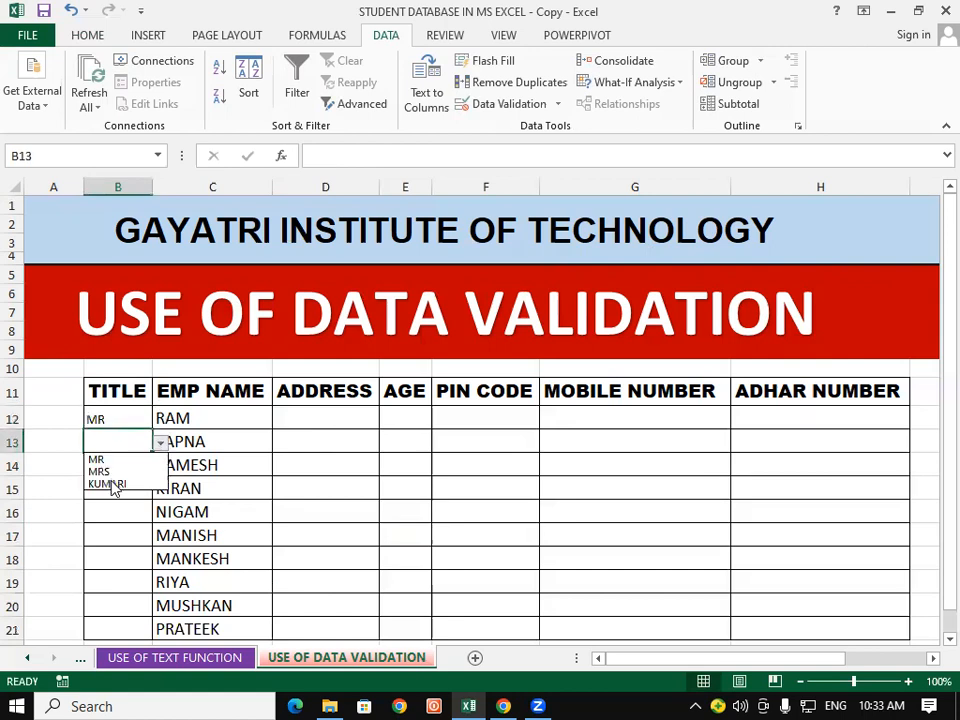
click(127, 484)
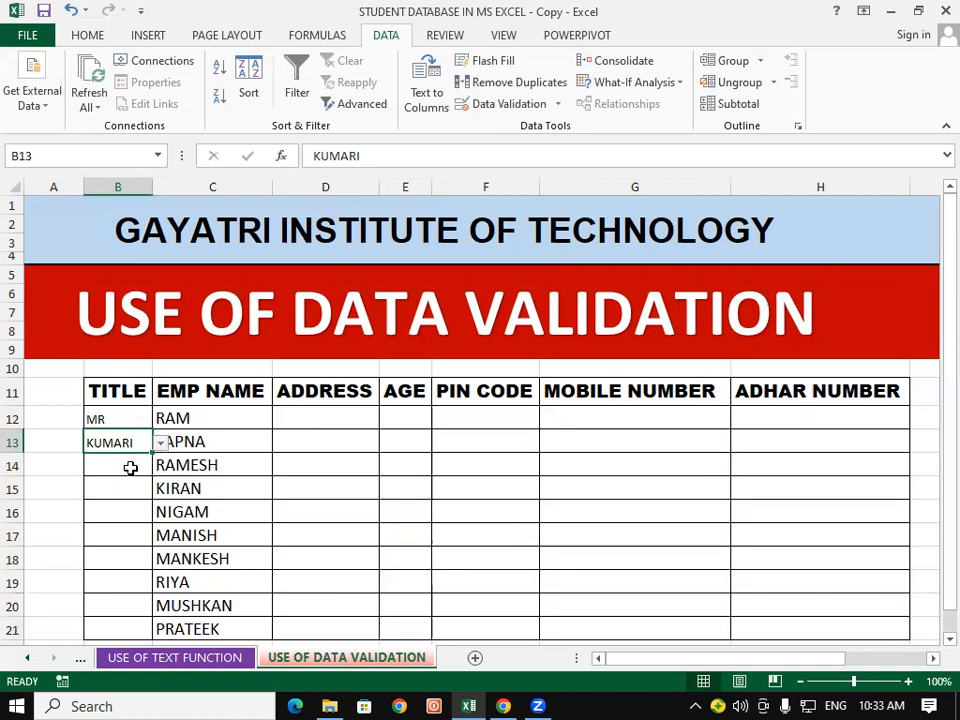
click(138, 465)
click(160, 466)
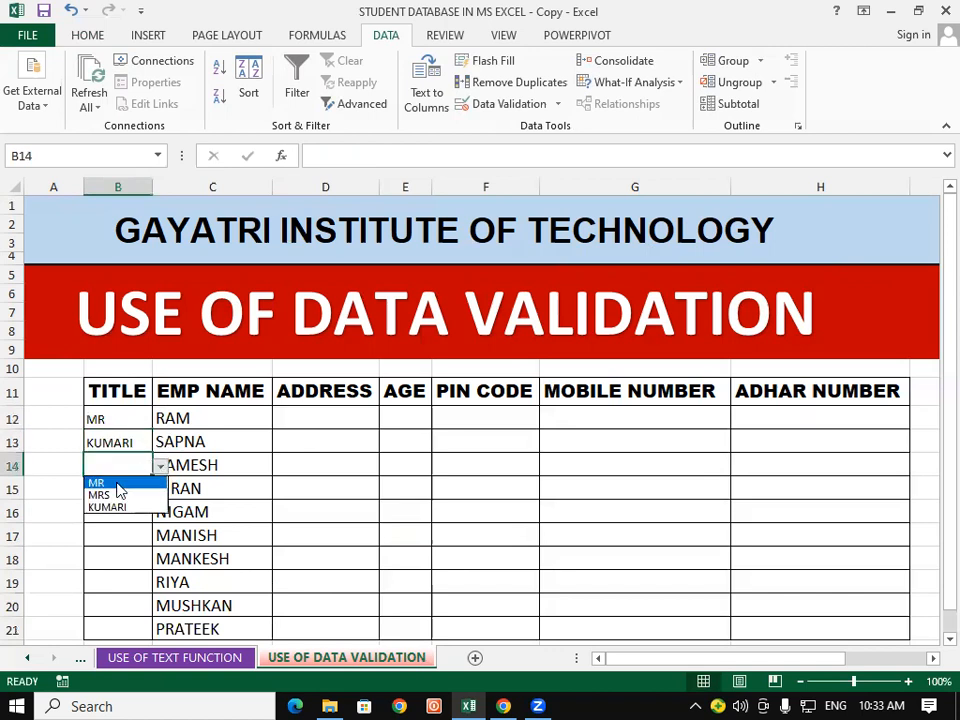
click(120, 481)
Step: Choose MRS for KIRAN and MR for NIGAM, then review titles B12:B16
click(118, 490)
click(160, 493)
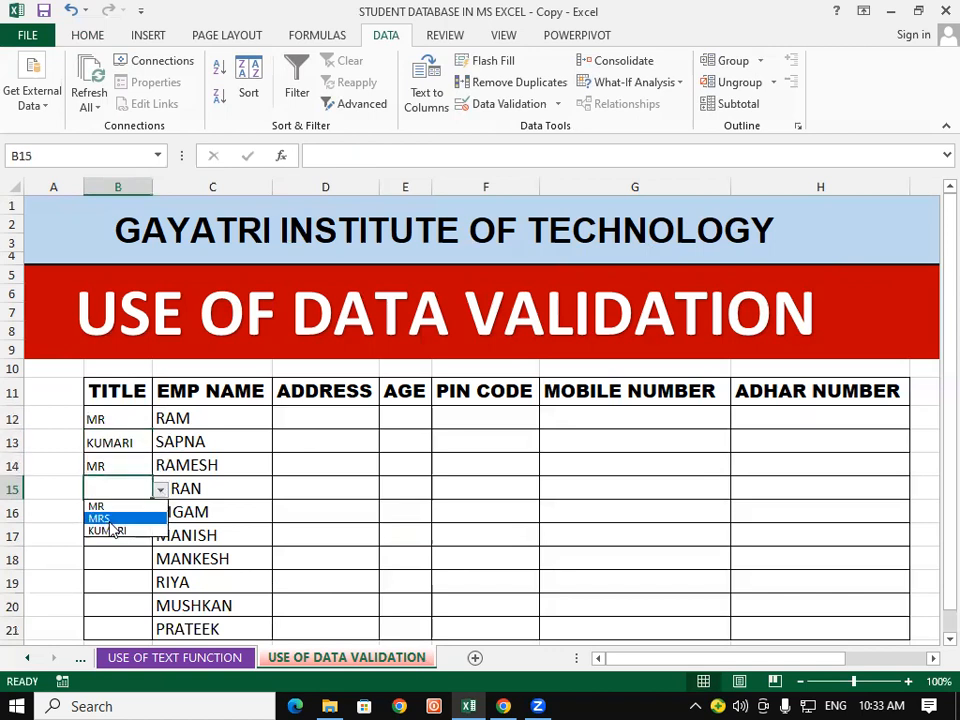
click(118, 516)
click(117, 511)
click(160, 513)
click(95, 524)
click(100, 536)
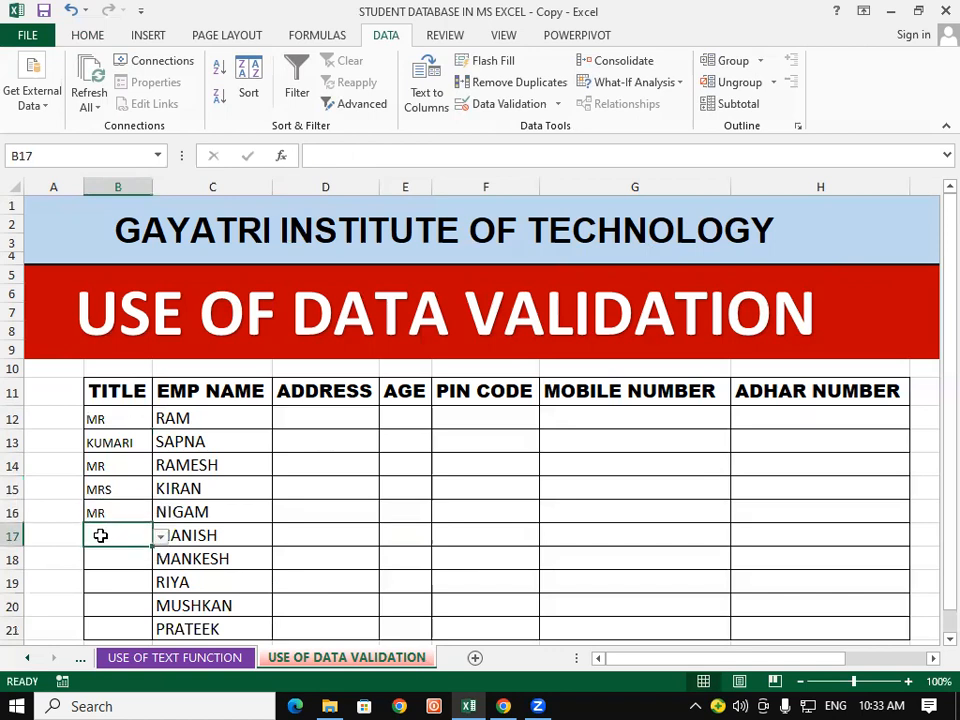
click(203, 509)
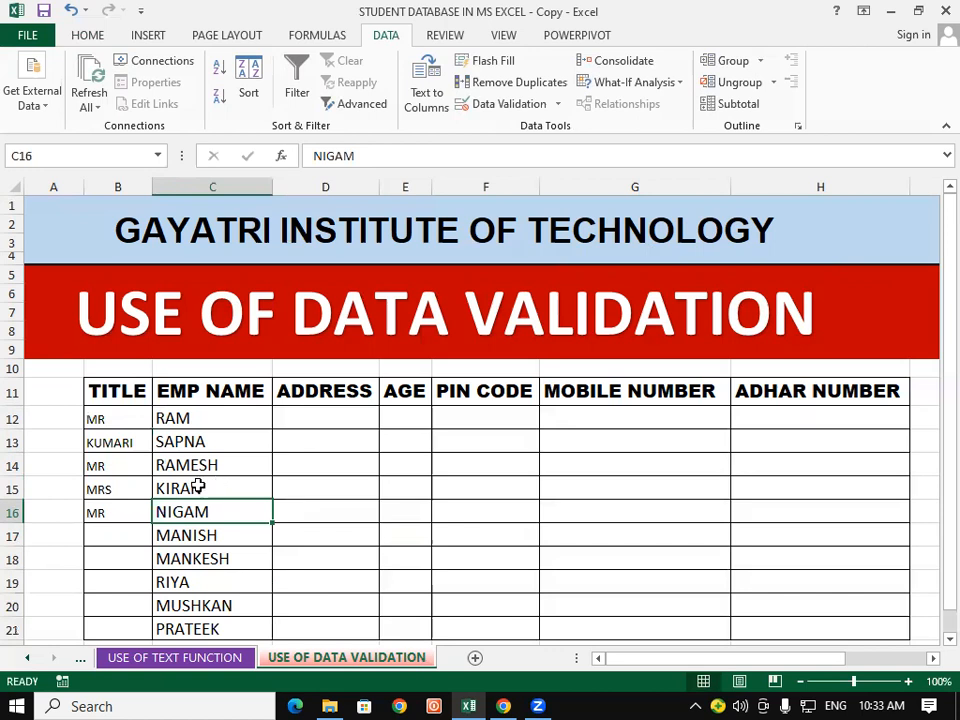
drag(99, 418, 105, 509)
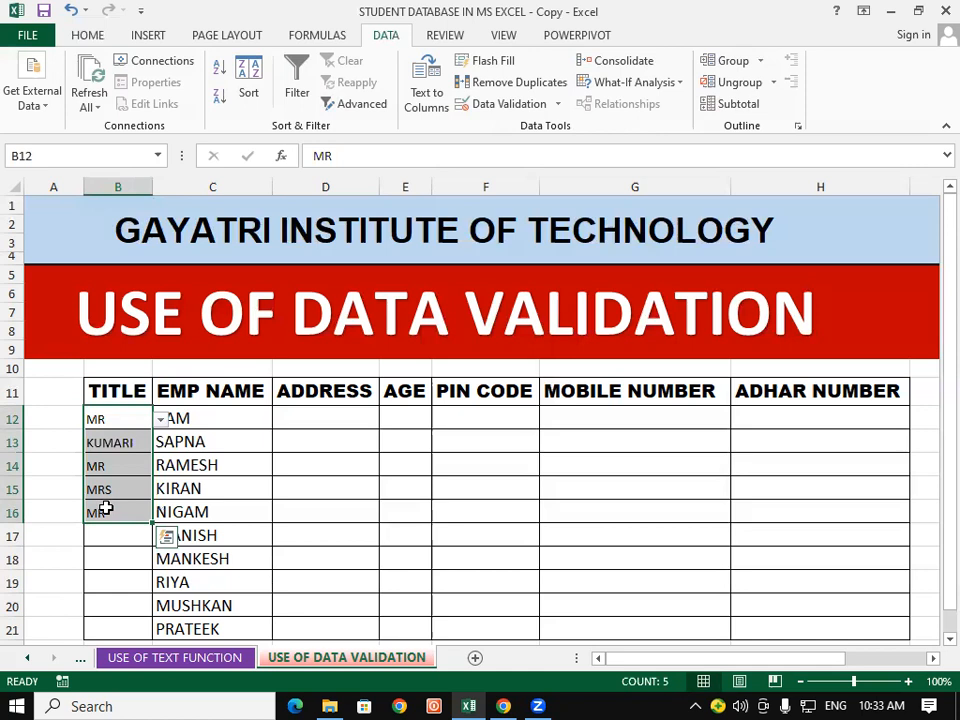
click(315, 488)
click(311, 424)
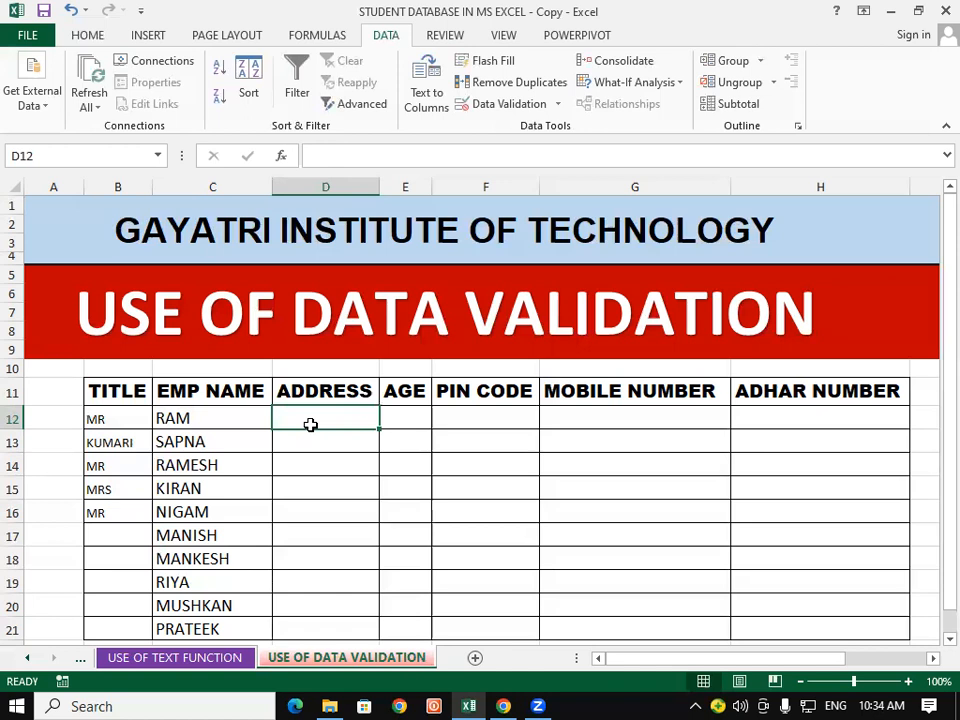
Step: Give D12:D21 a list validation with source HATA,DEDRIA,BIHAR,KASIA,PADRAUNA
click(445, 486)
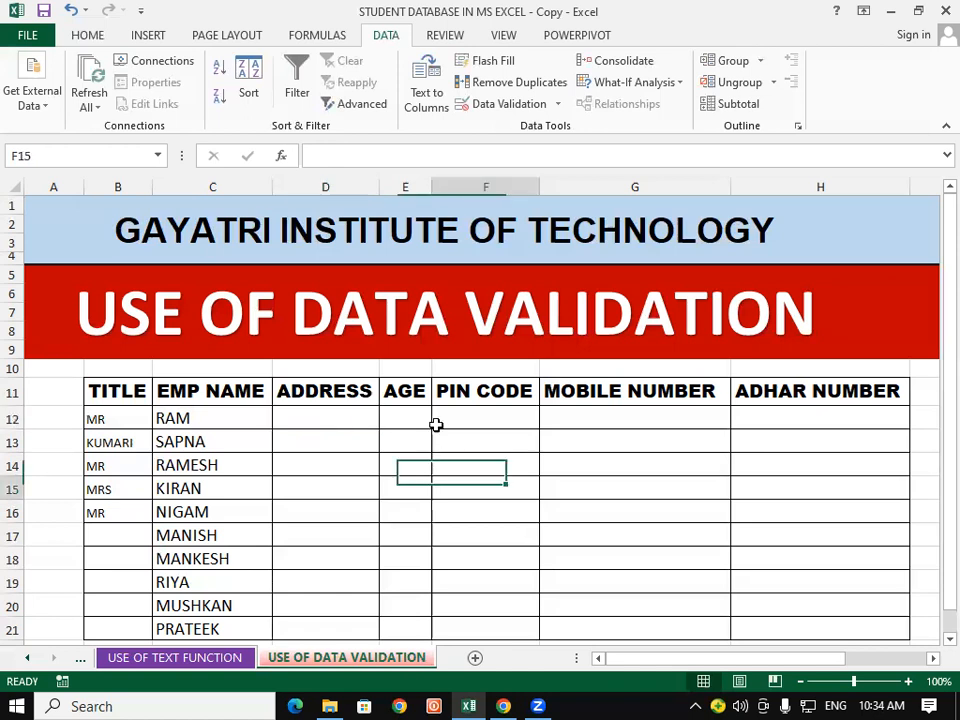
drag(353, 421, 337, 614)
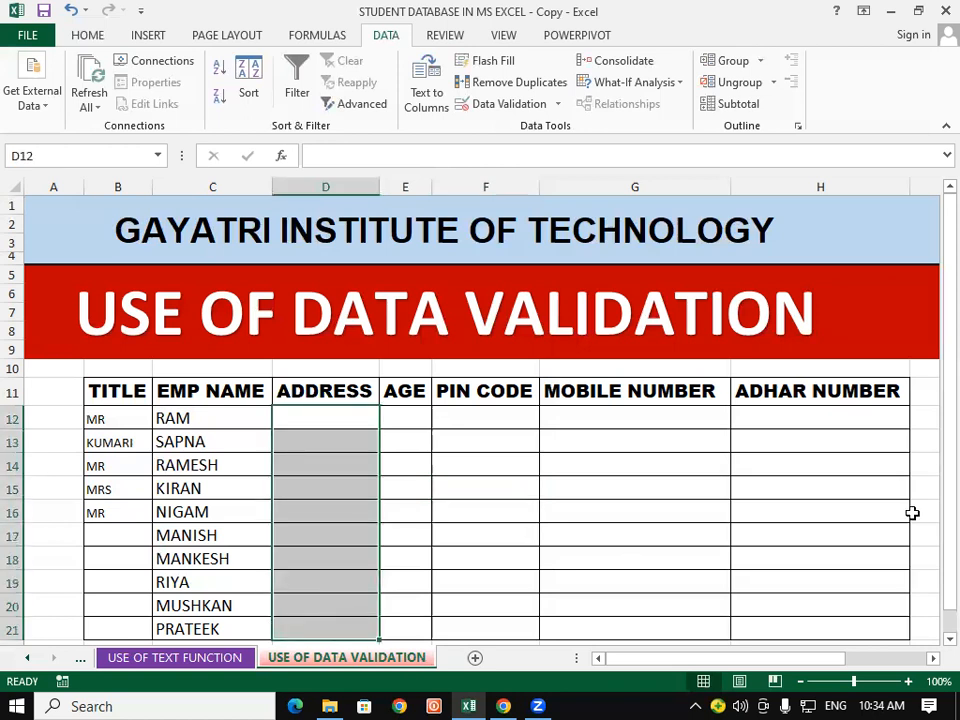
click(493, 103)
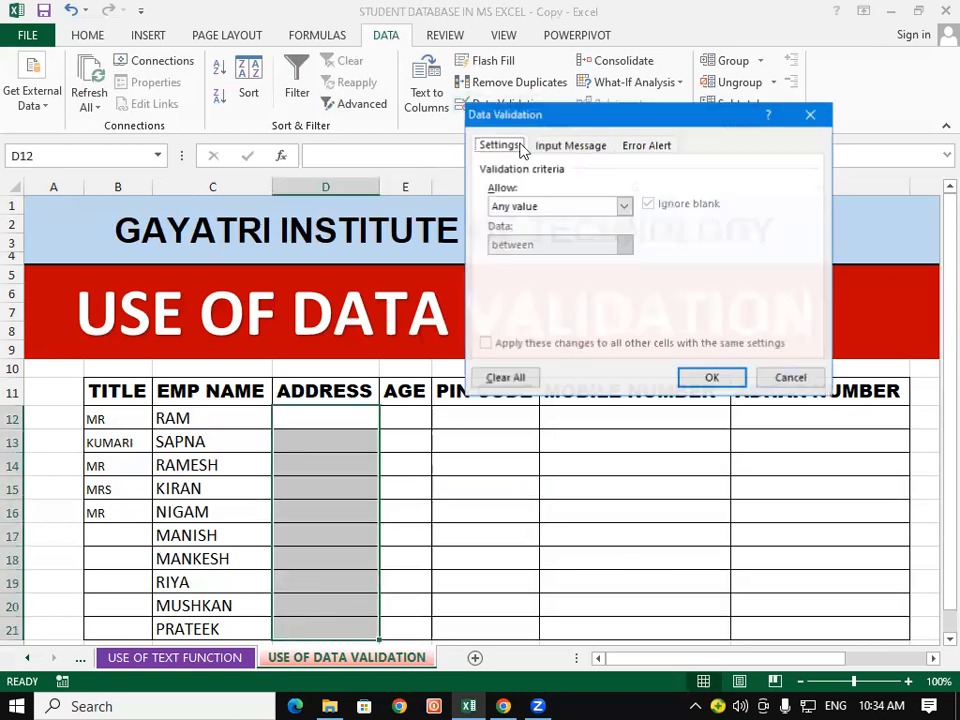
click(622, 206)
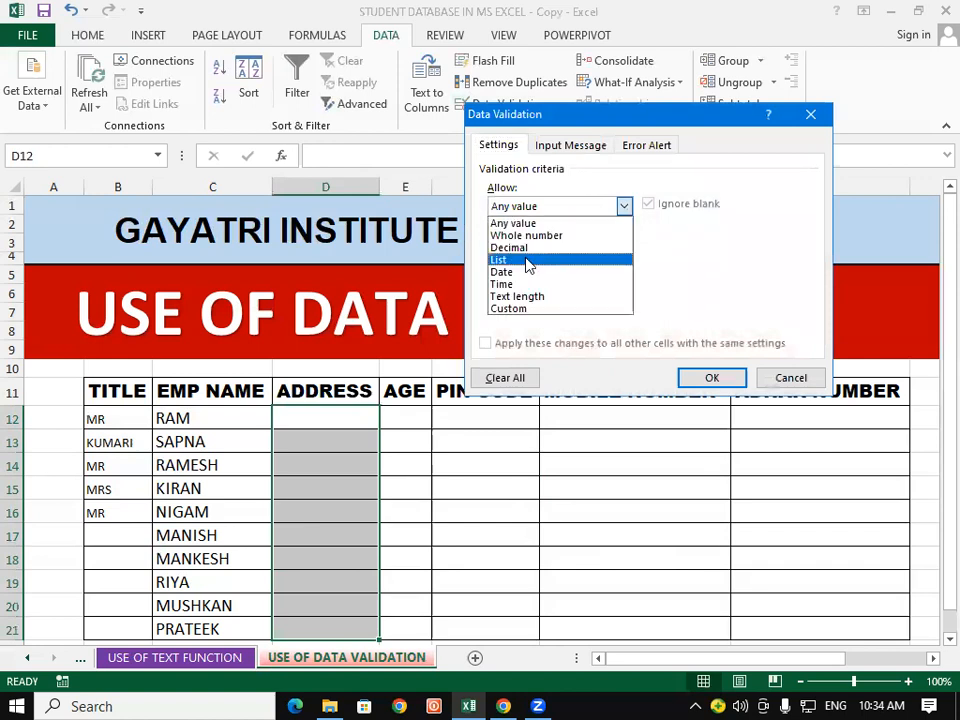
click(529, 261)
click(534, 280)
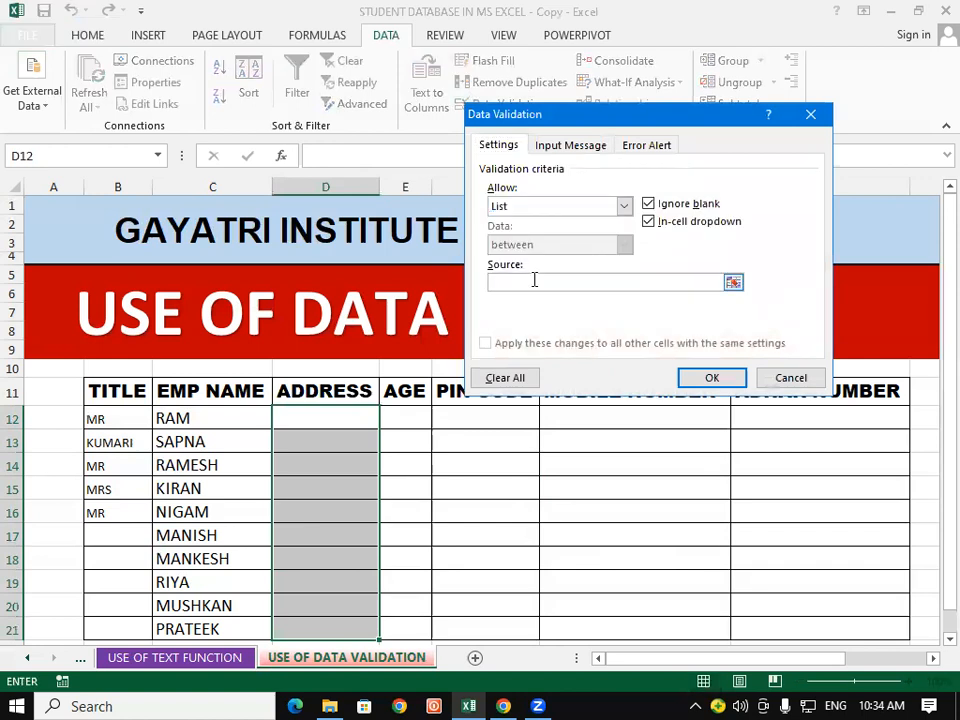
text(HATA)
text(,DED)
text(RIA,B)
text(IHAR)
text(,KASIA)
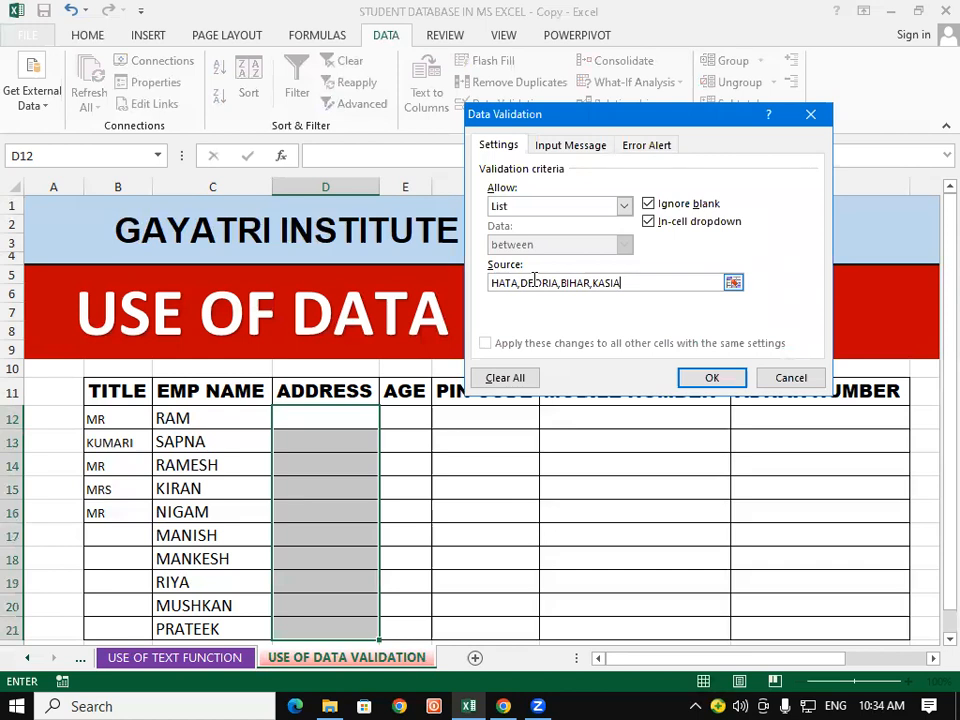
text(,PADRAUNA)
click(712, 378)
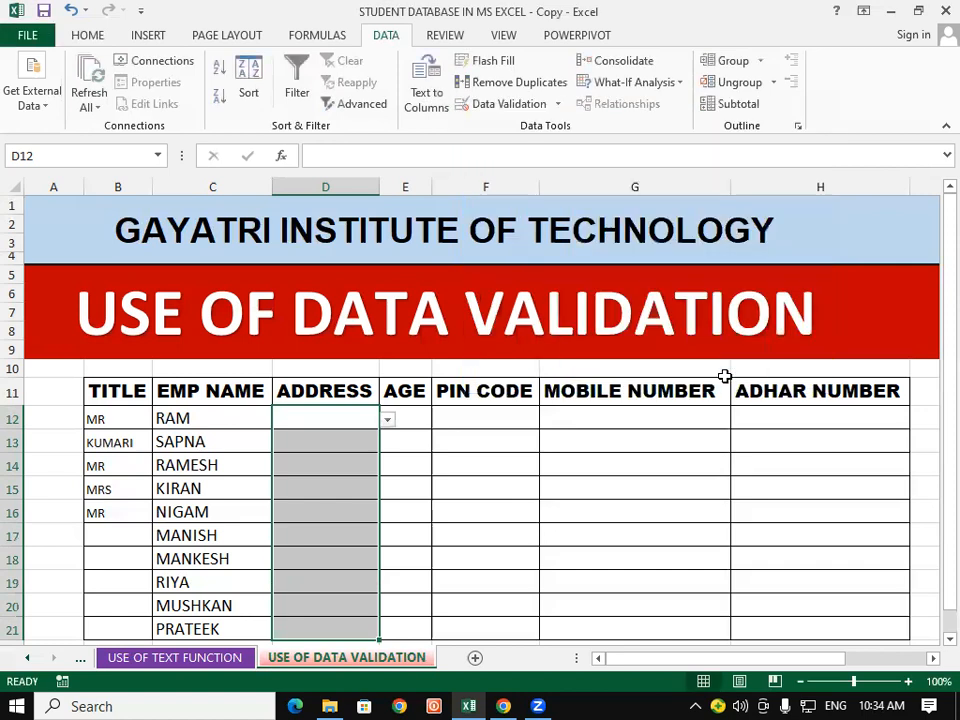
Step: Pick BIHAR for RAM's address in D12 and PADRAUNA for SAPNA's in D13
click(386, 495)
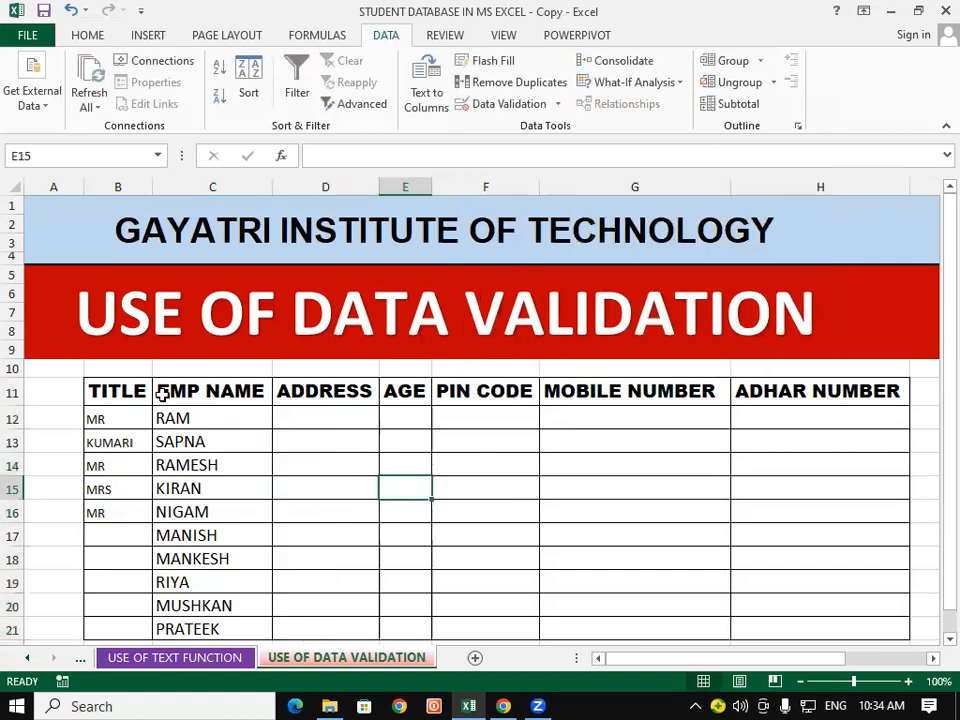
click(318, 422)
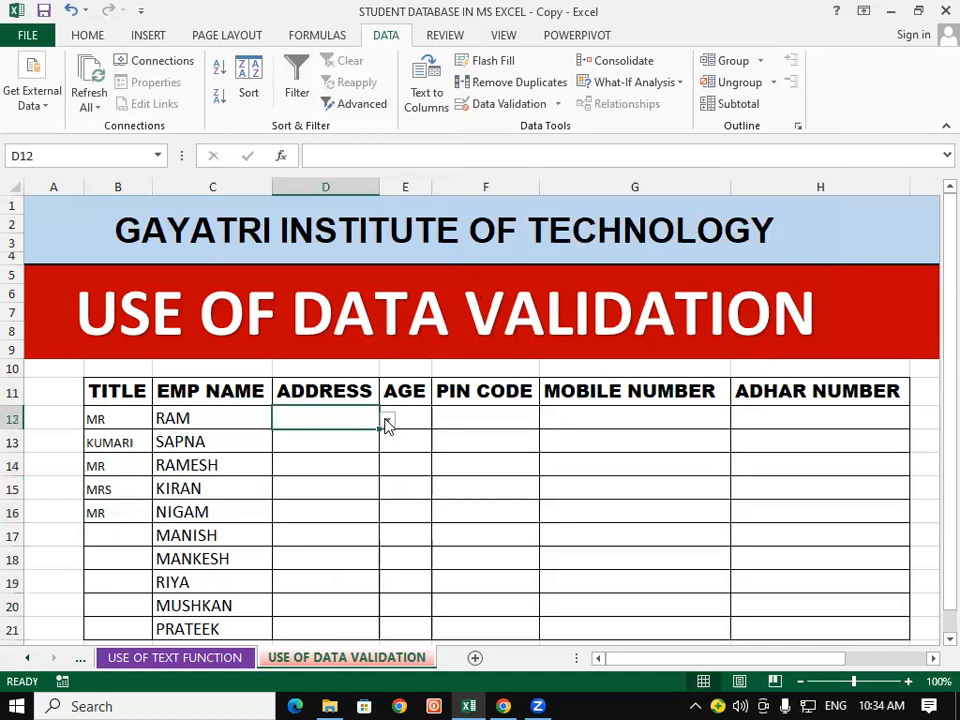
click(387, 420)
click(324, 461)
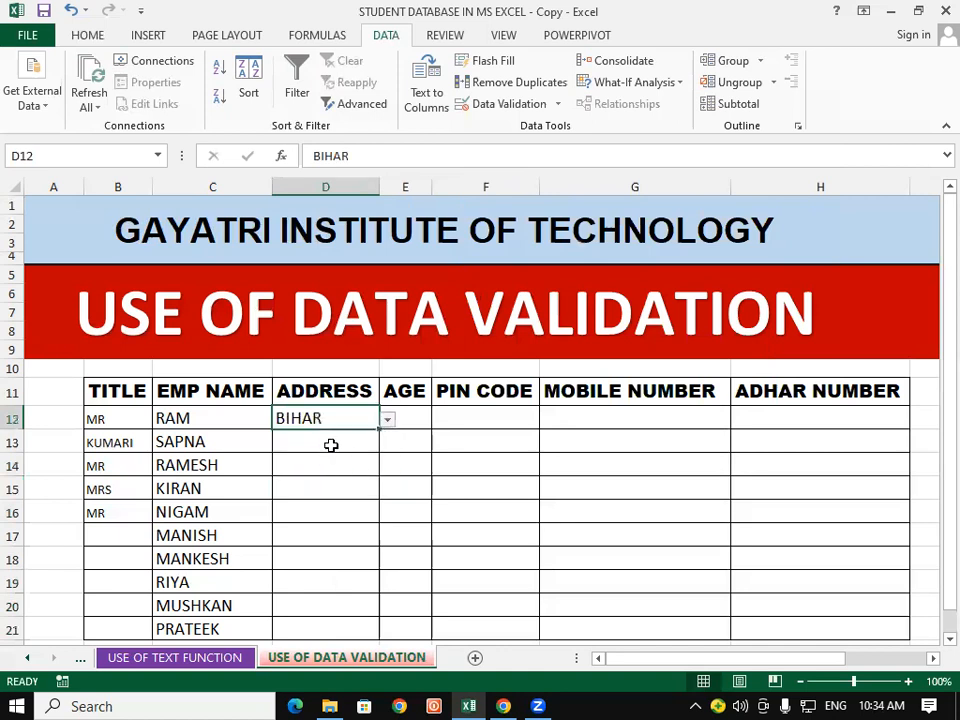
click(333, 445)
click(387, 443)
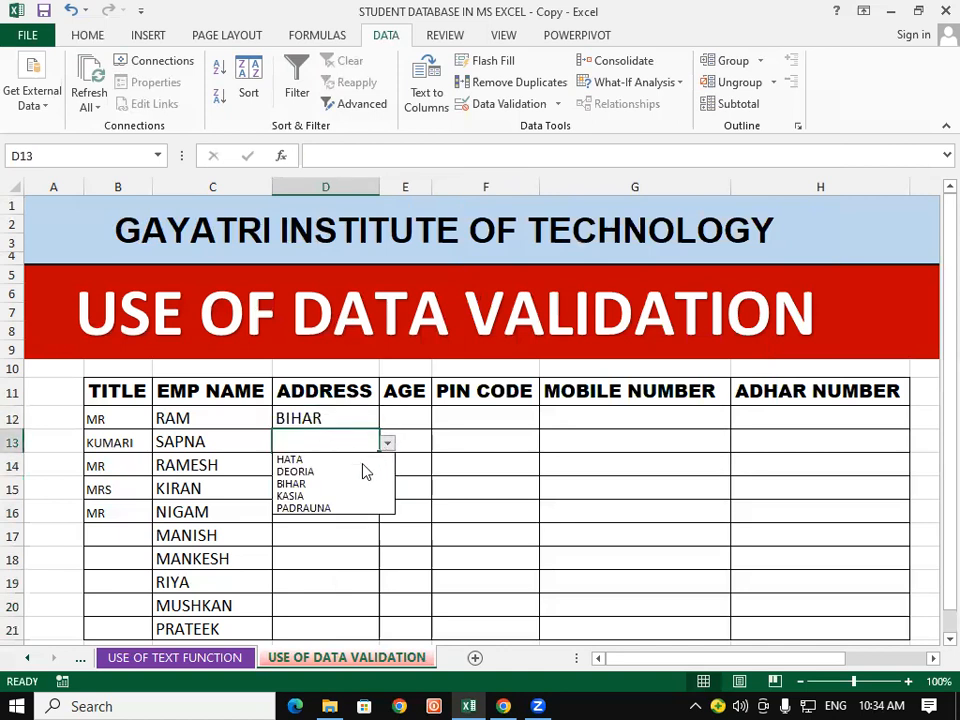
click(325, 509)
click(333, 463)
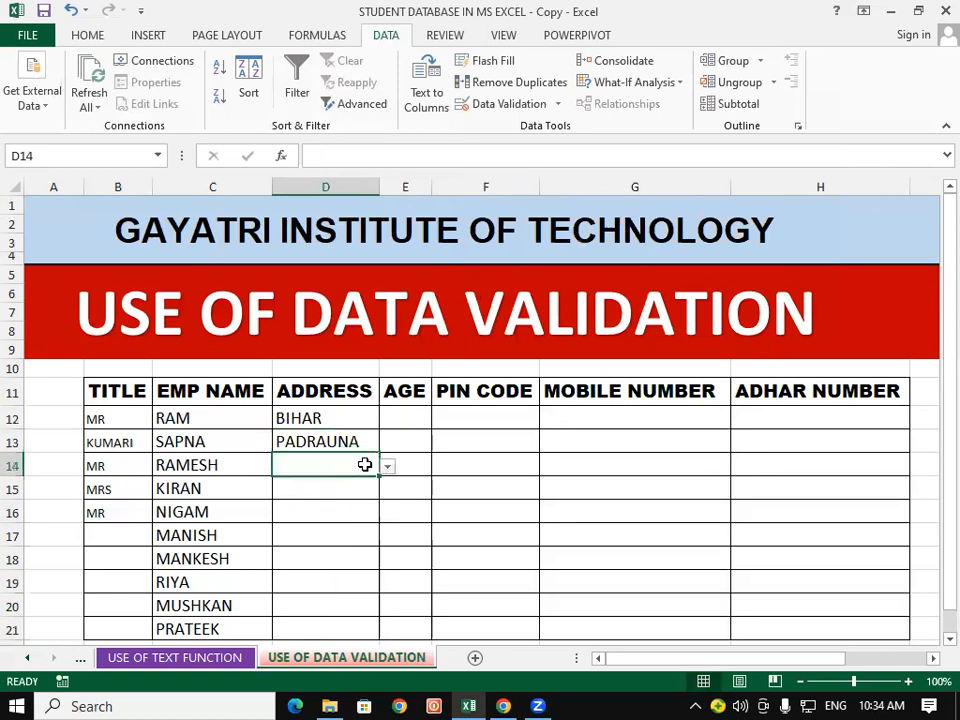
click(389, 468)
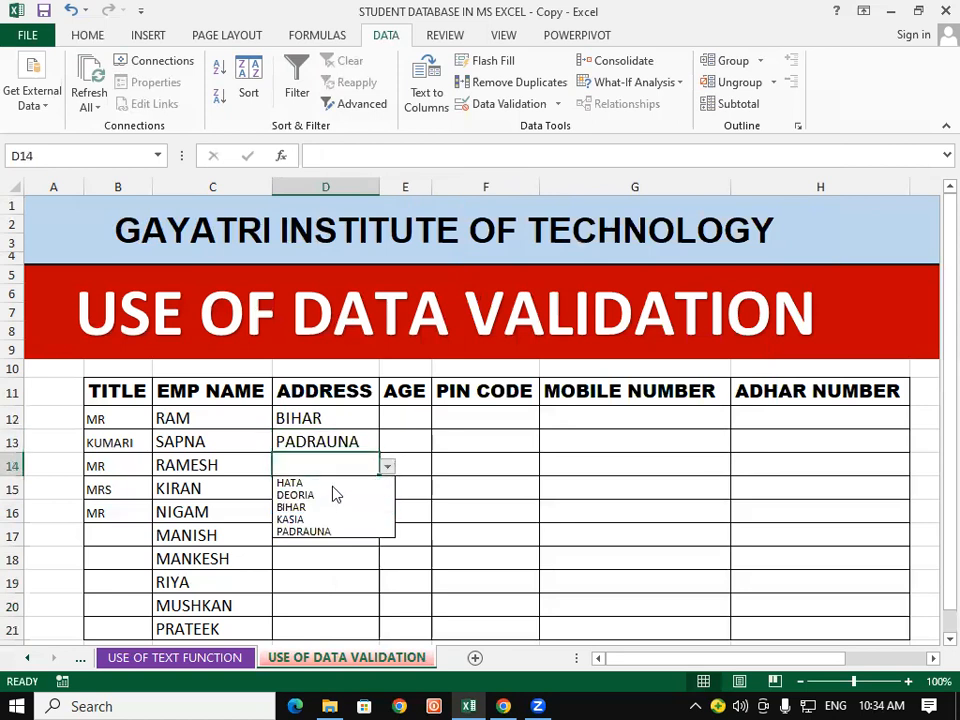
click(331, 483)
Step: Set D15's address to PADRAUNA, then select the AGE cells E12 to E21
click(325, 492)
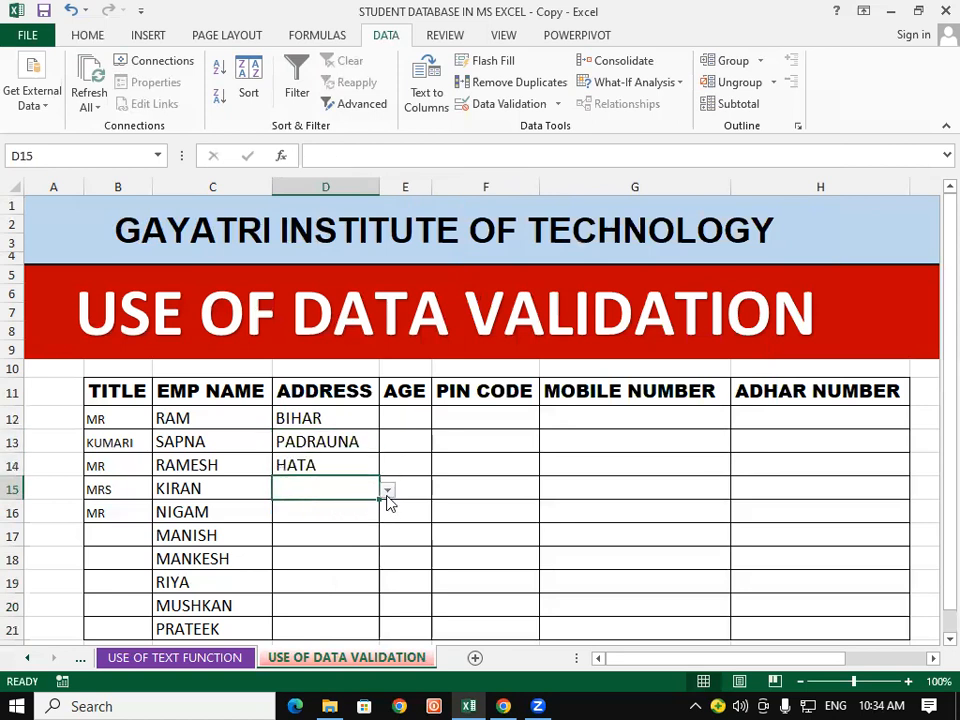
click(387, 490)
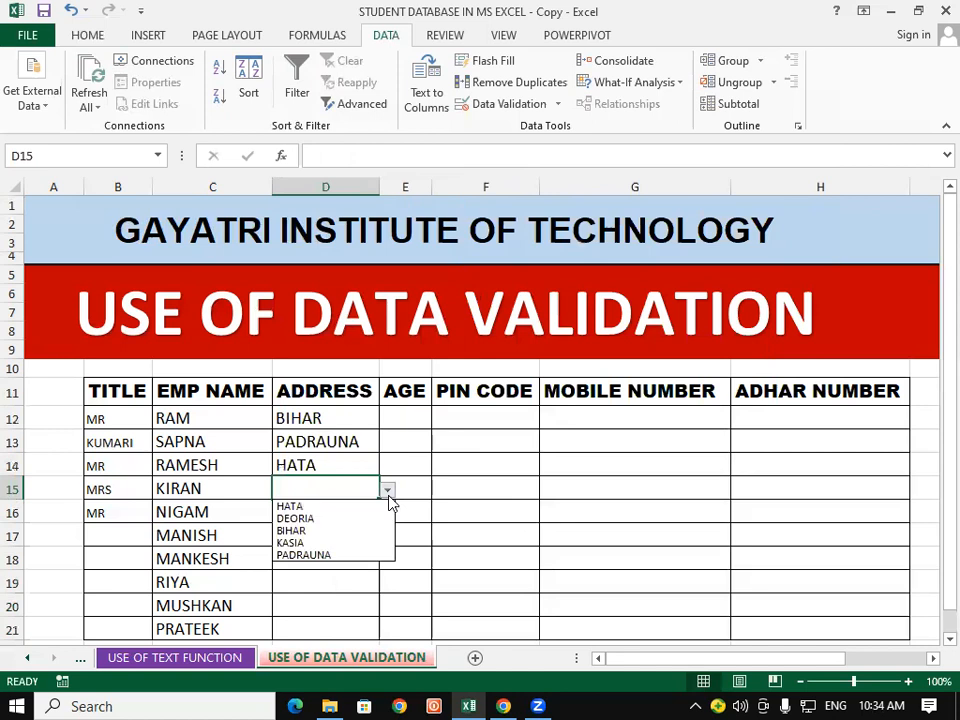
click(331, 554)
click(331, 507)
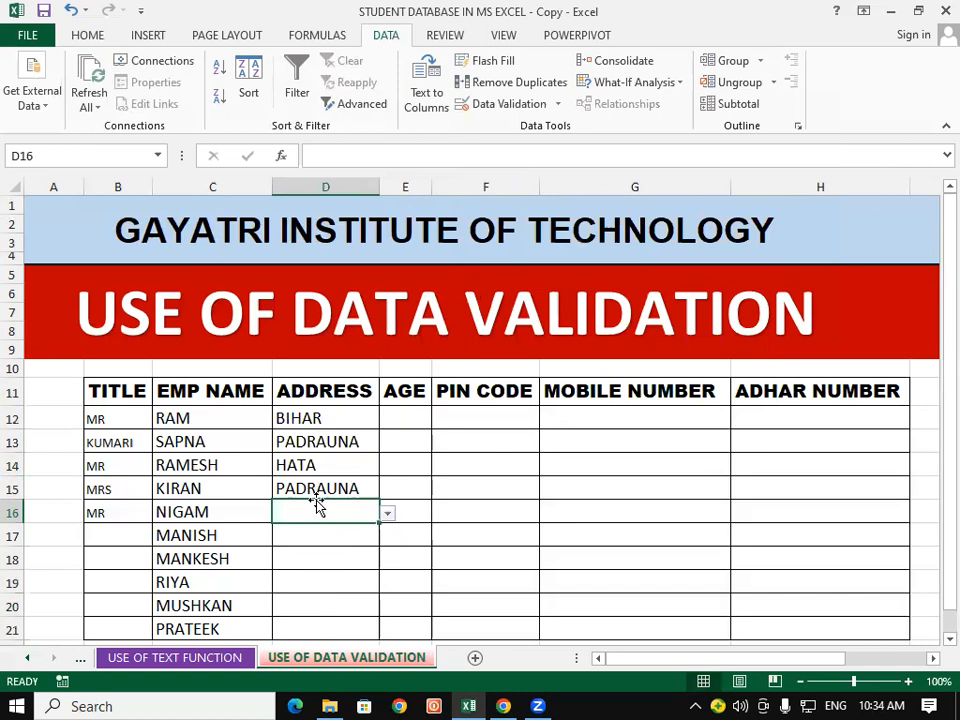
click(694, 471)
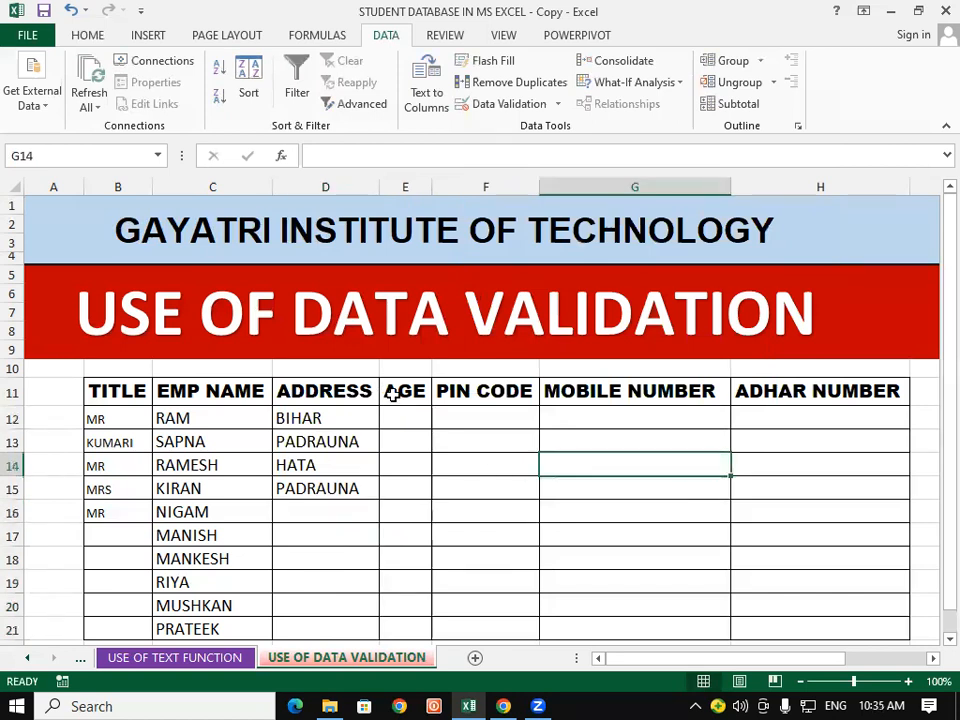
drag(418, 412, 422, 563)
scroll(454, 525, up, 1)
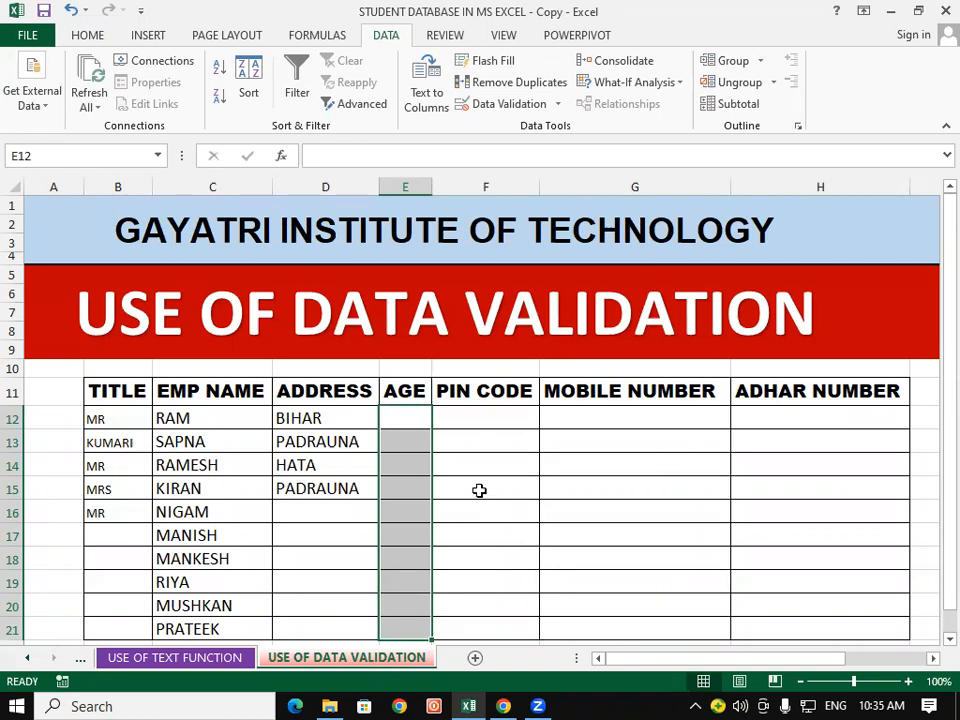
Step: Apply a Whole number rule, minimum 20 and maximum 50, to the AGE cells E12:E21
click(530, 104)
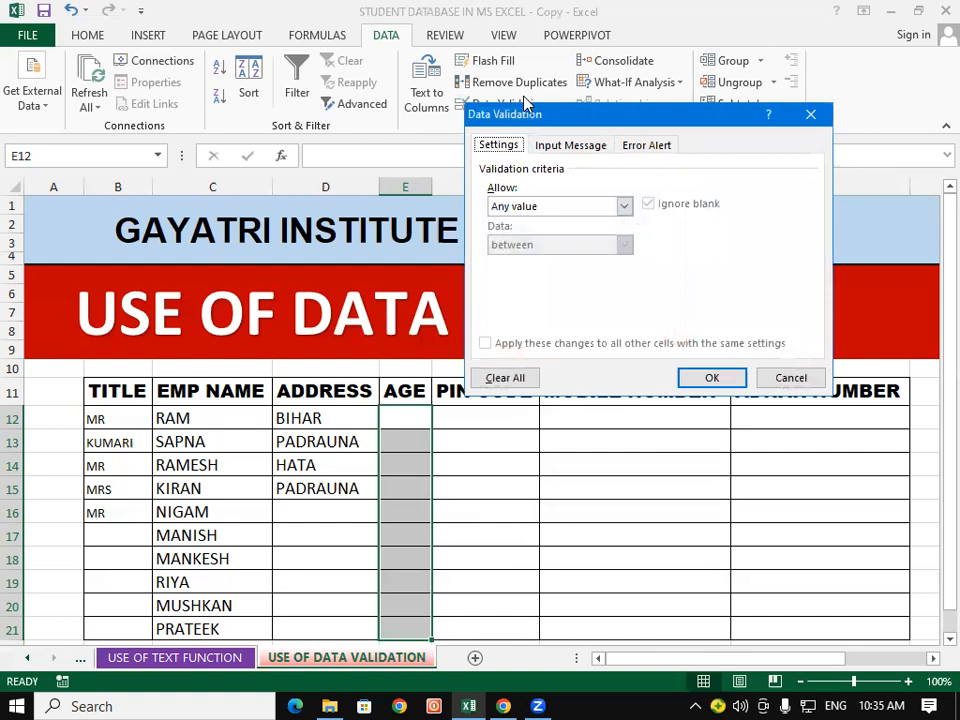
click(624, 206)
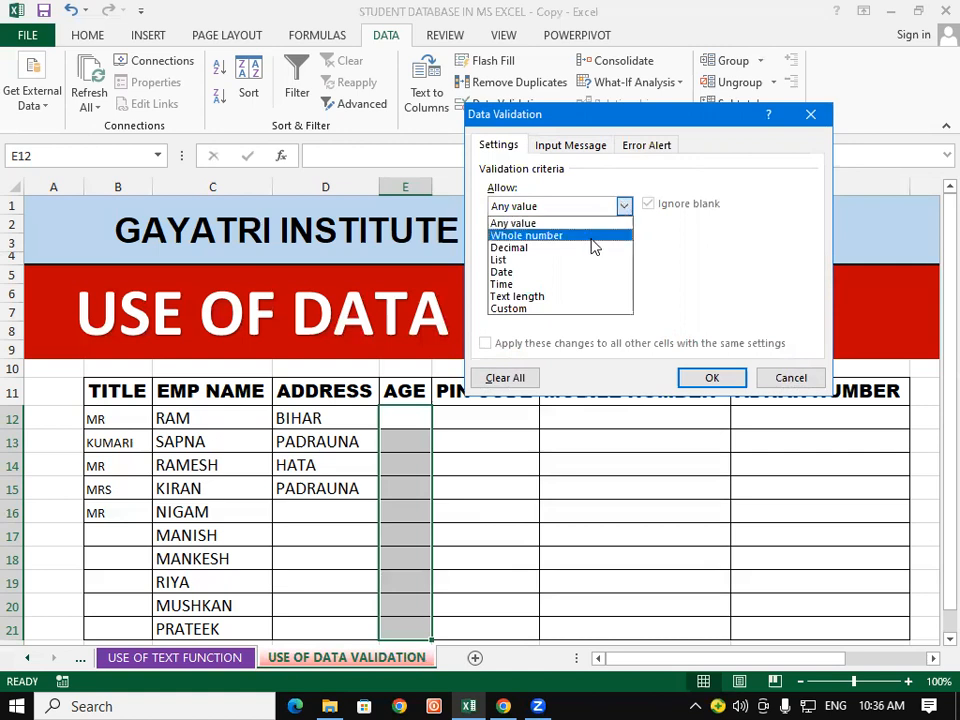
click(594, 236)
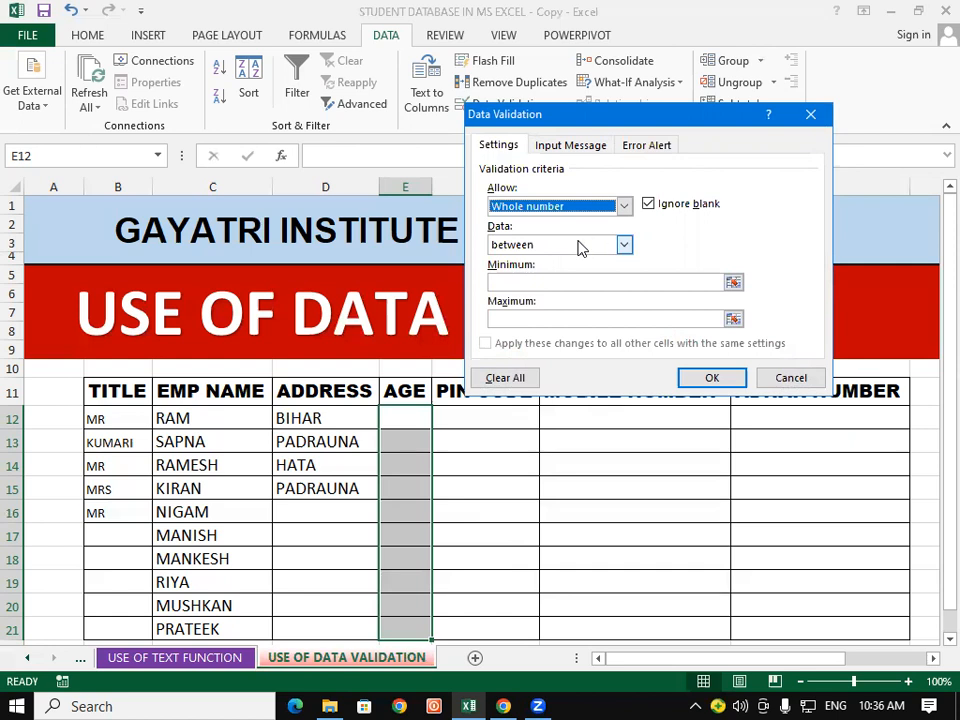
click(555, 280)
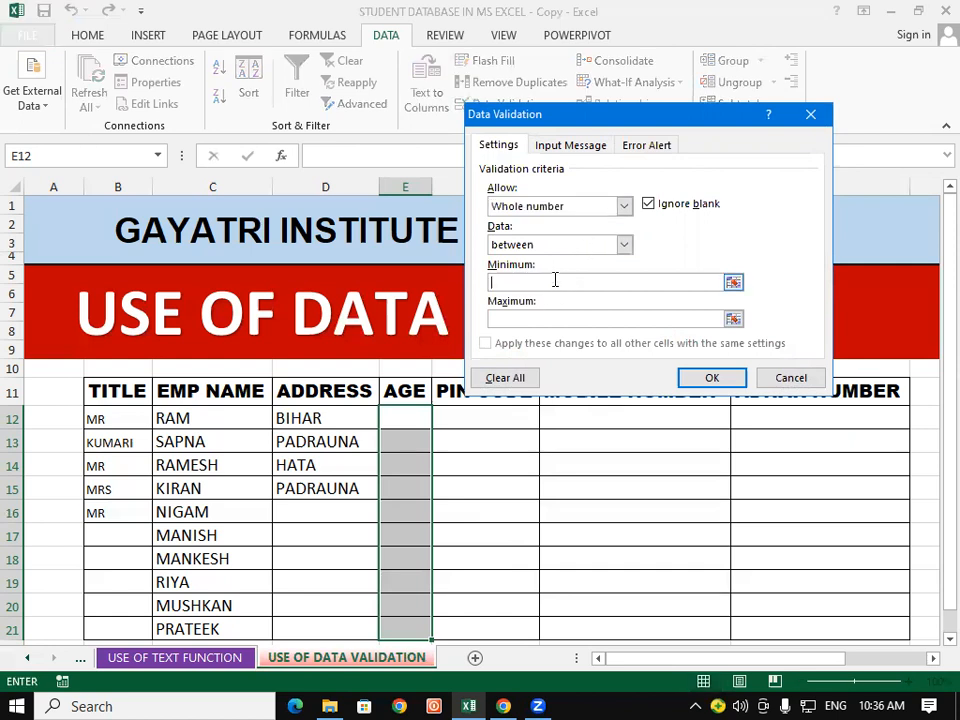
text(20)
click(555, 318)
text(50)
click(724, 380)
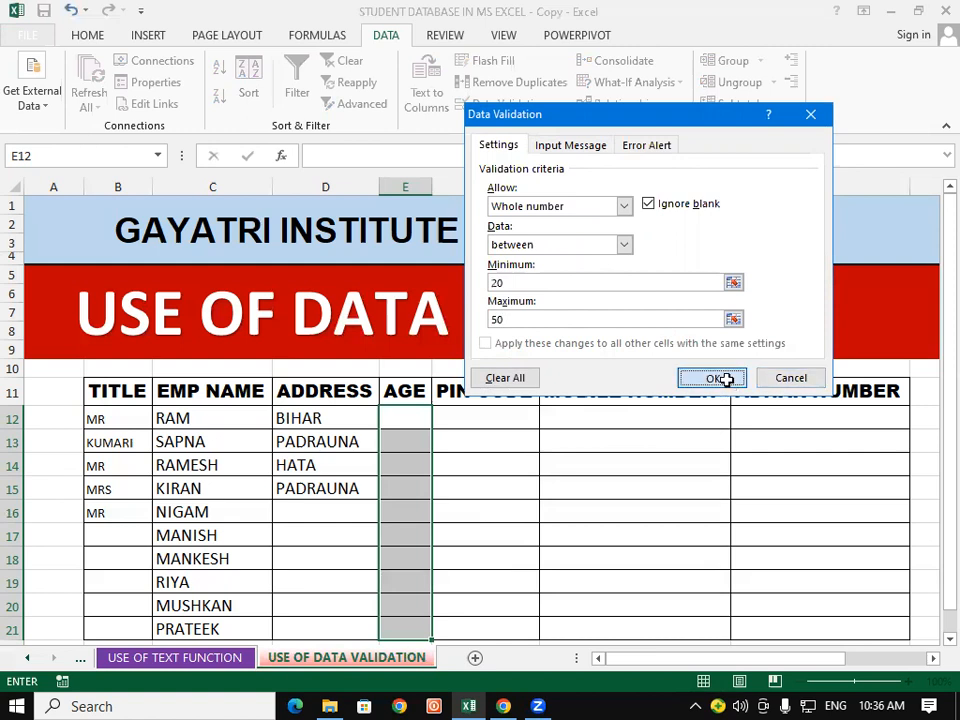
click(640, 442)
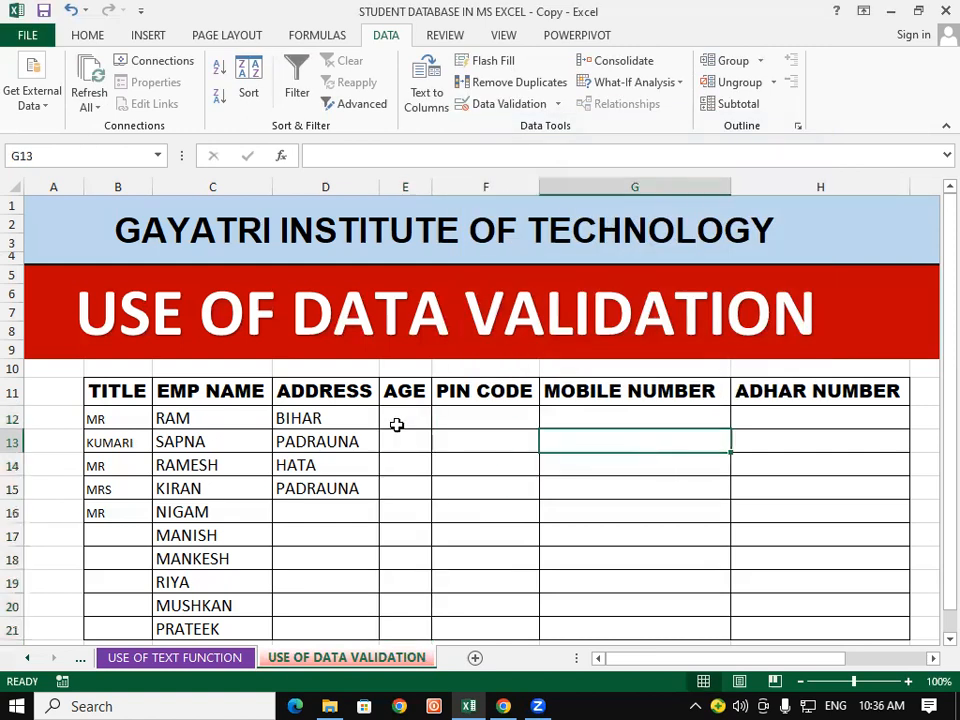
click(395, 418)
text(18)
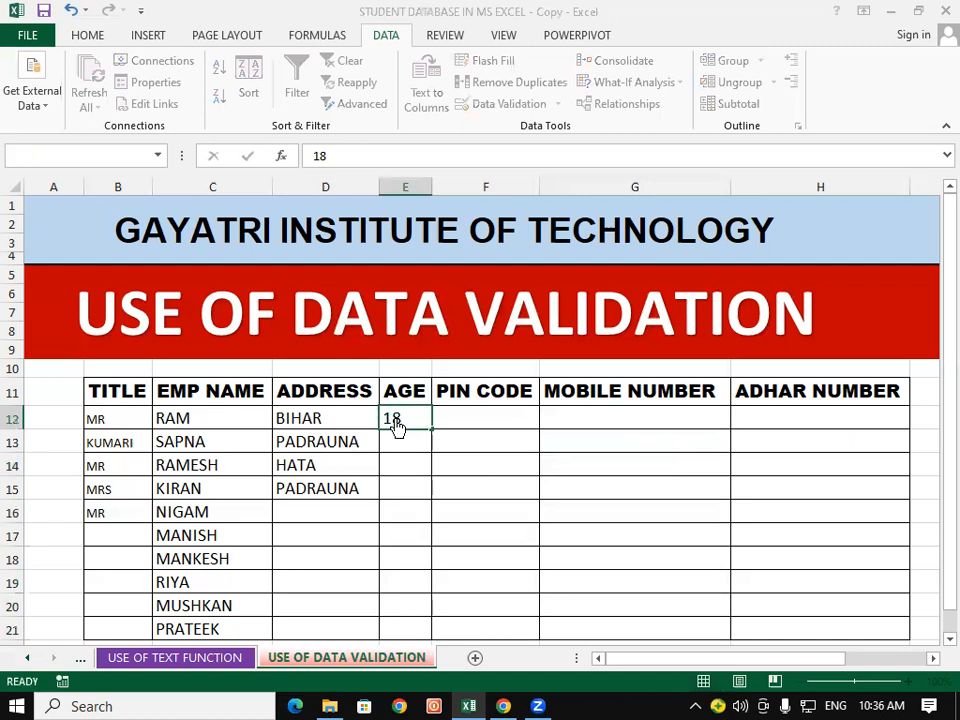
key(Return)
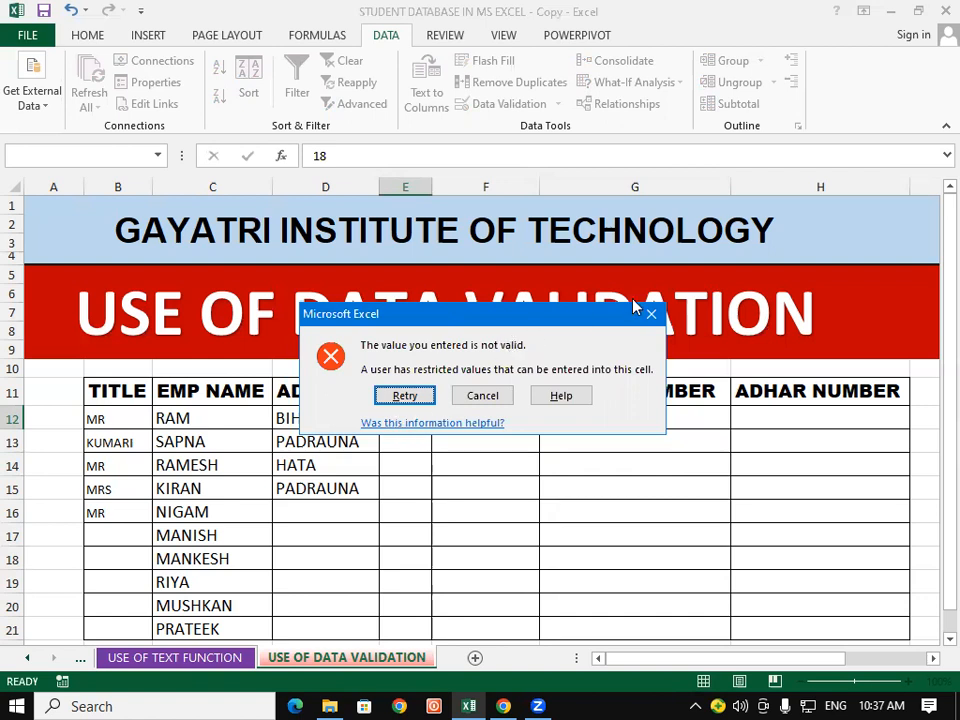
key(Escape)
click(533, 523)
drag(407, 416, 462, 543)
Step: Clear All from the AGE cells, removing their contents and validation
scroll(461, 264, down, 1)
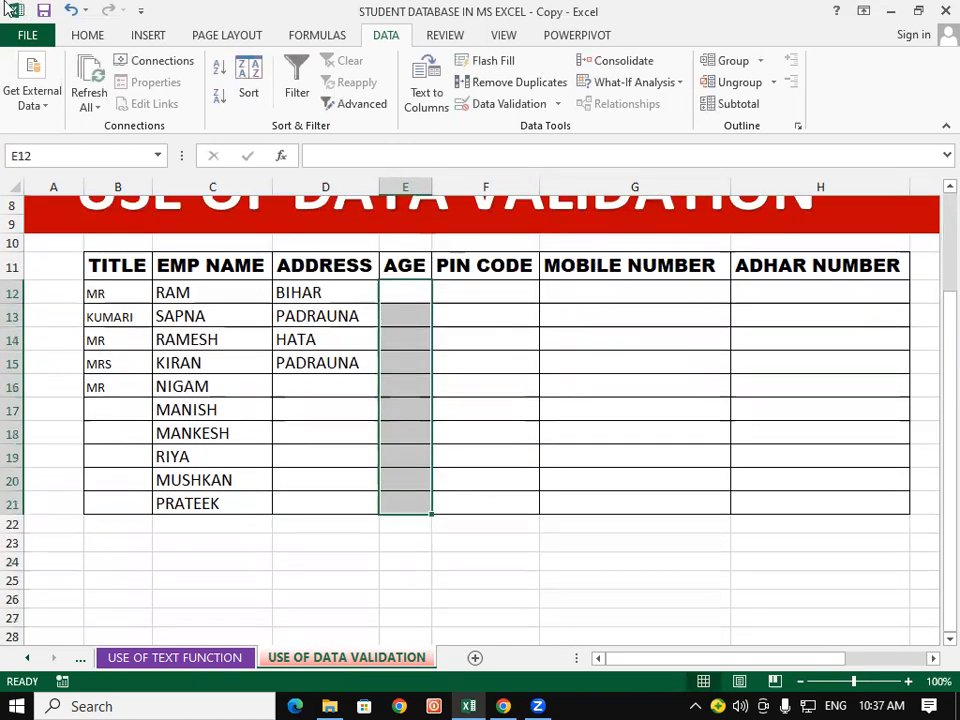
click(103, 38)
click(793, 105)
click(800, 129)
click(634, 433)
Step: Reselect AGE cells E12:E21 and bring up their Data Validation settings
drag(336, 294, 478, 505)
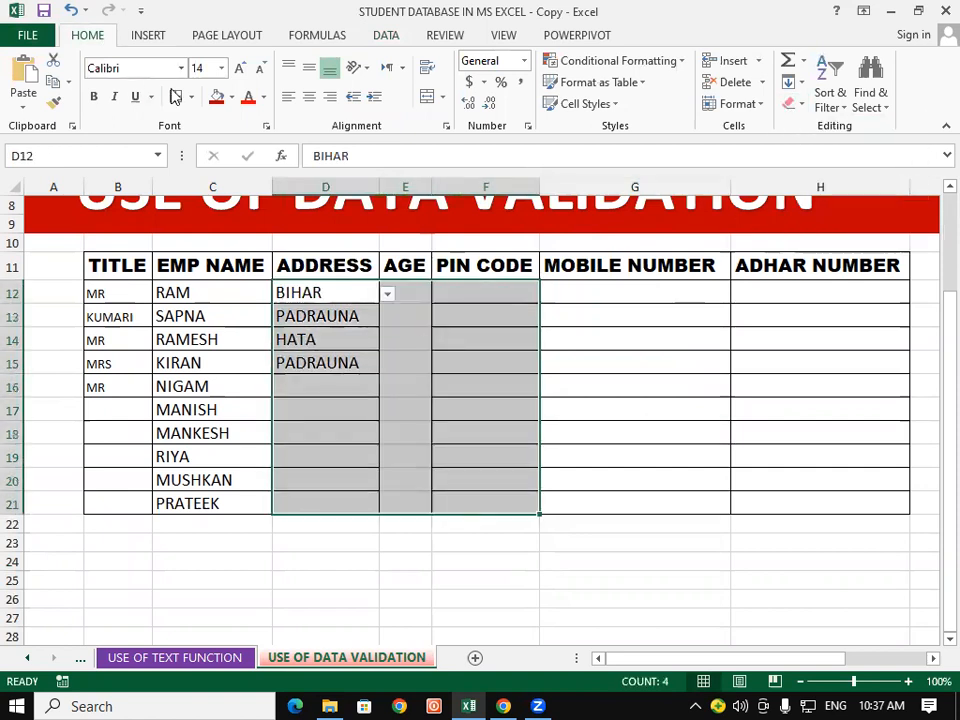
click(602, 315)
drag(420, 289, 404, 505)
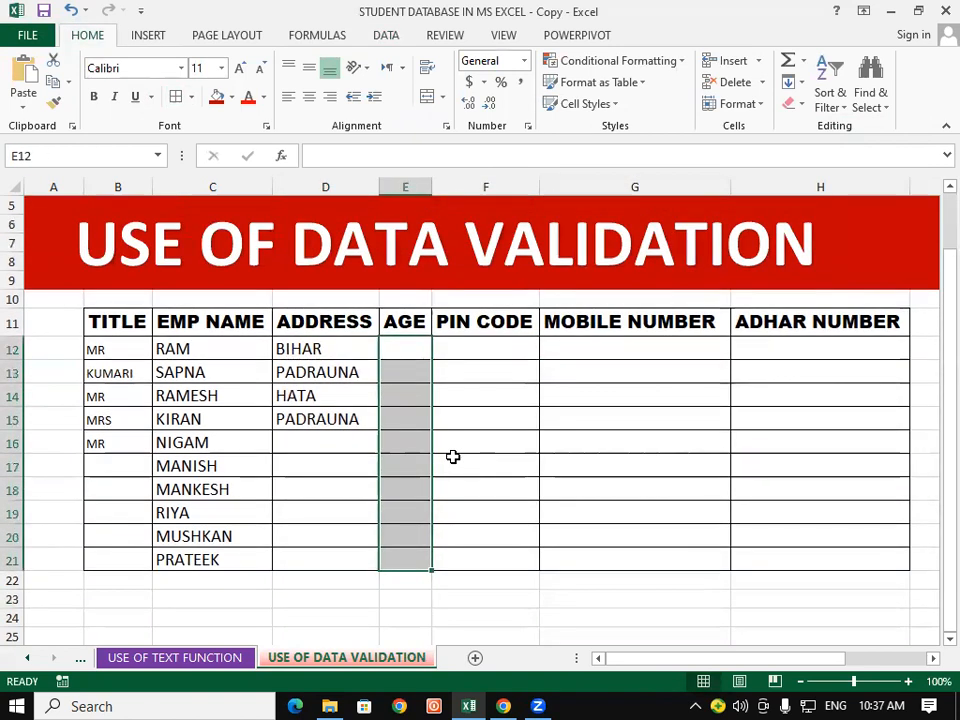
scroll(456, 446, up, 1)
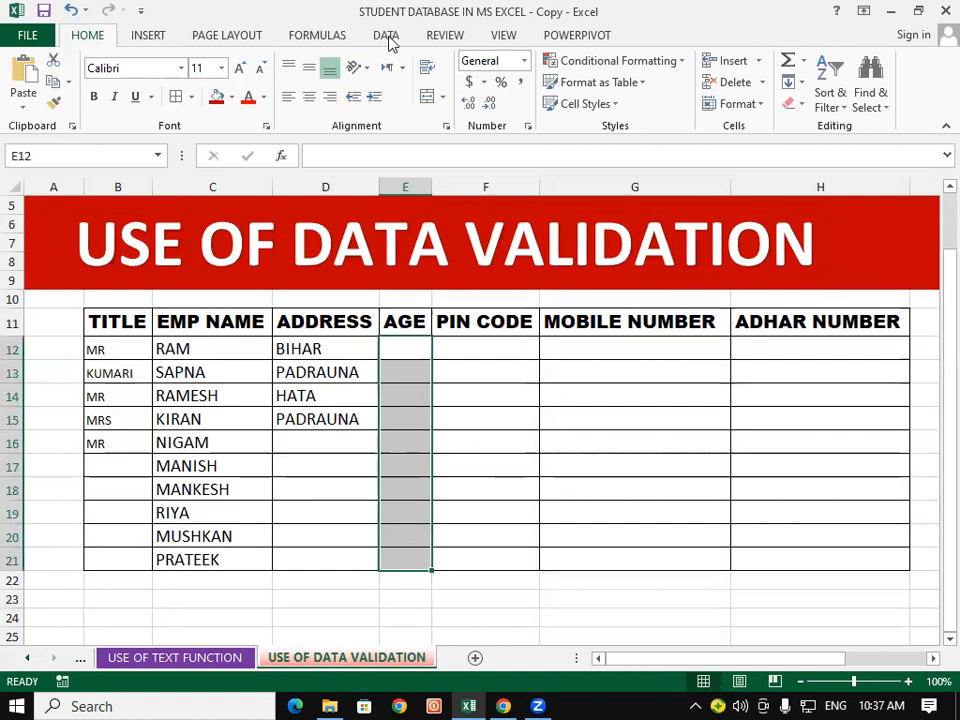
click(388, 38)
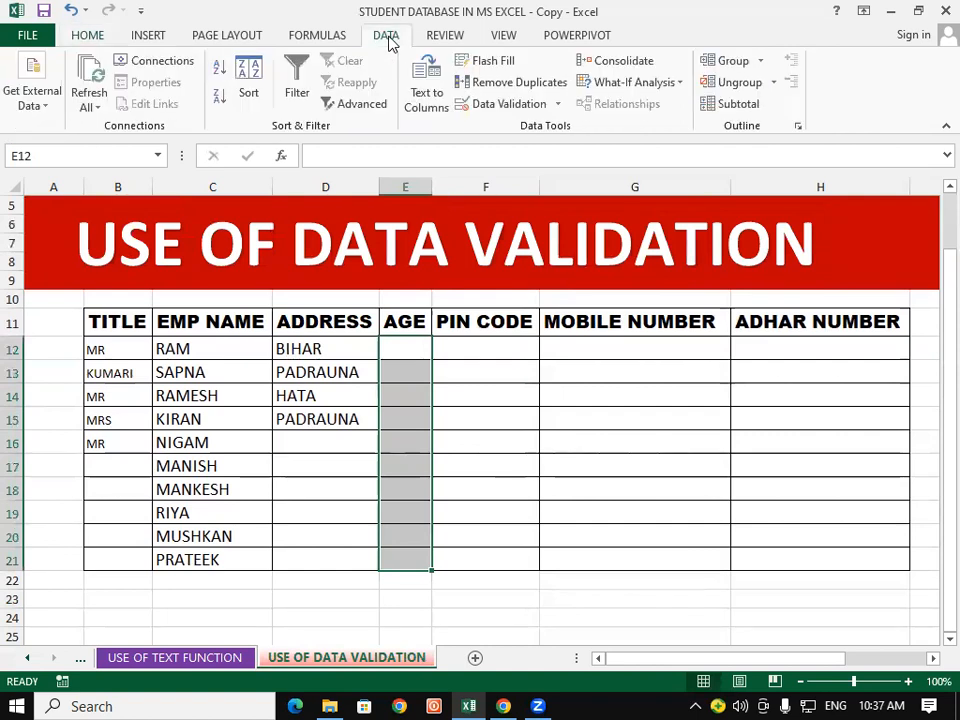
click(498, 105)
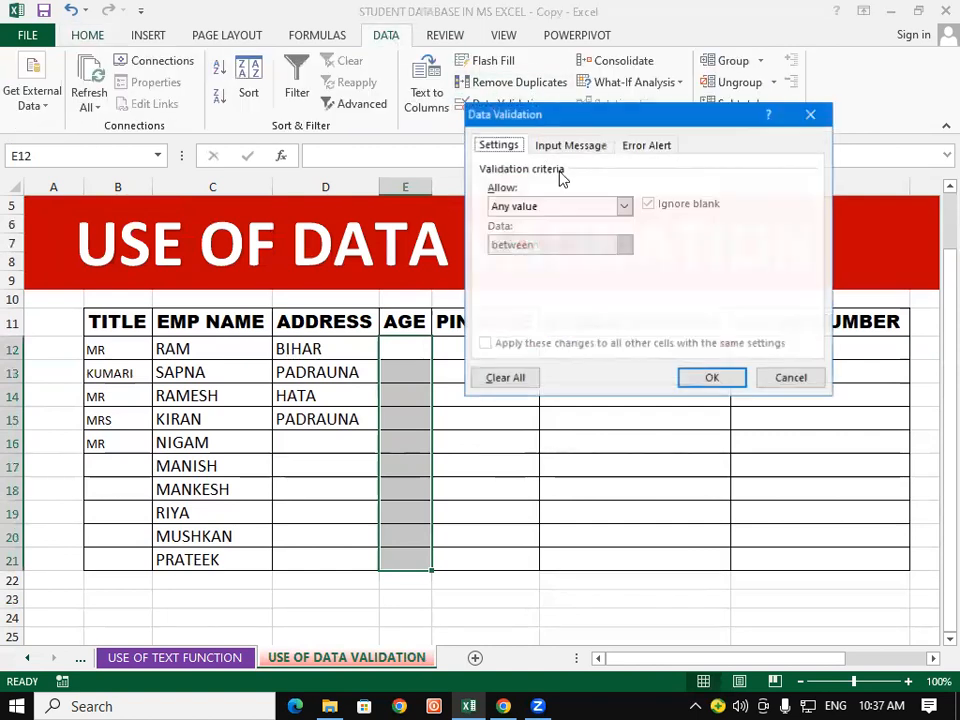
Step: Set the AGE validation to Whole number, between 20 and 50
click(624, 206)
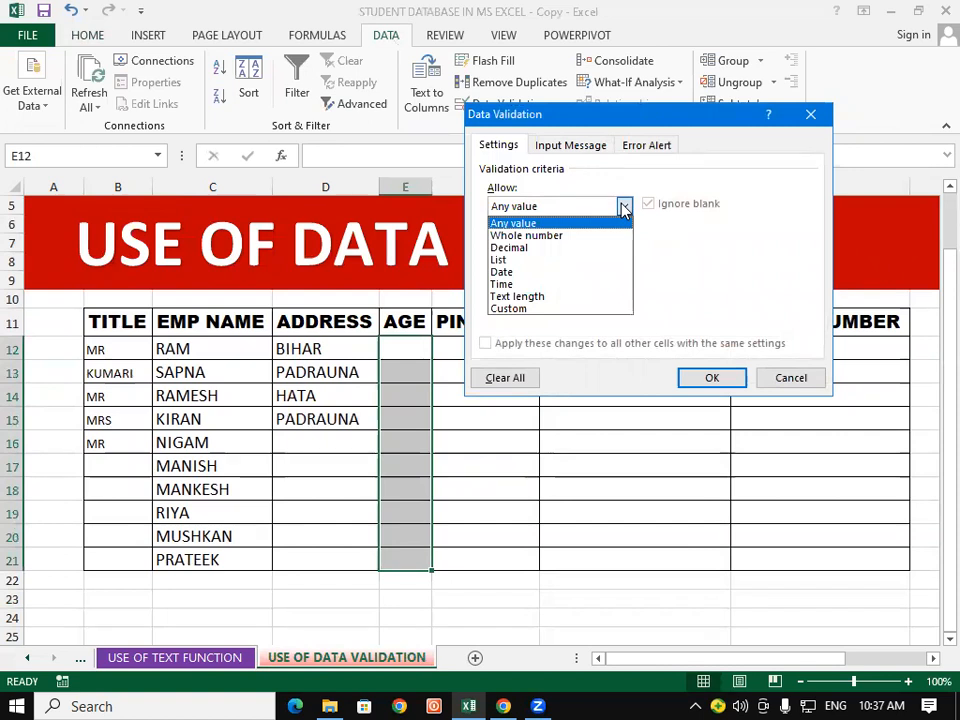
click(587, 236)
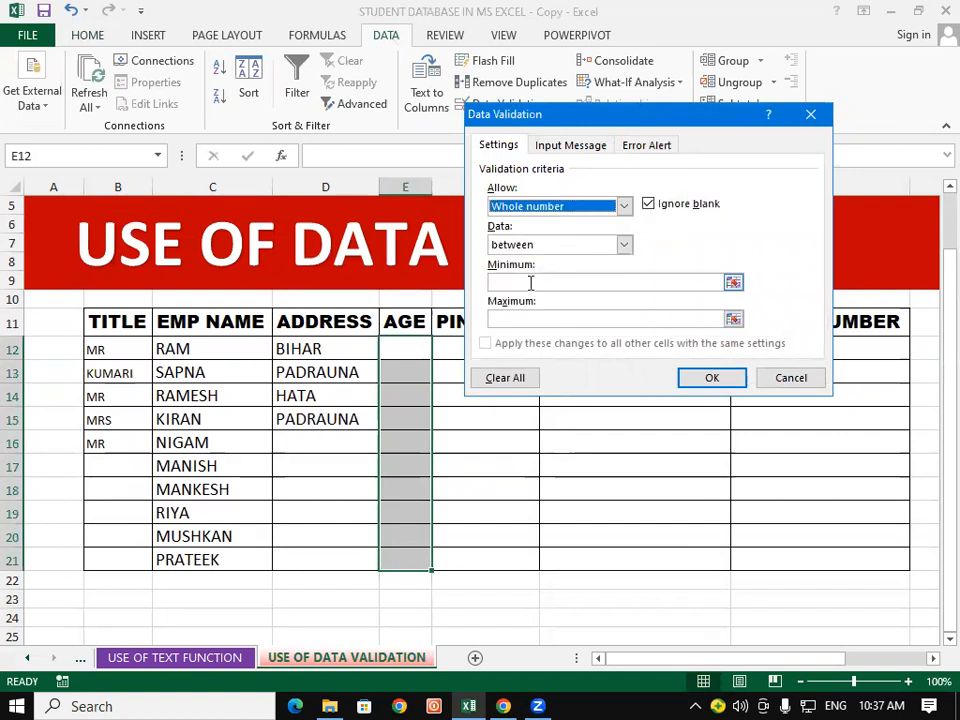
click(589, 246)
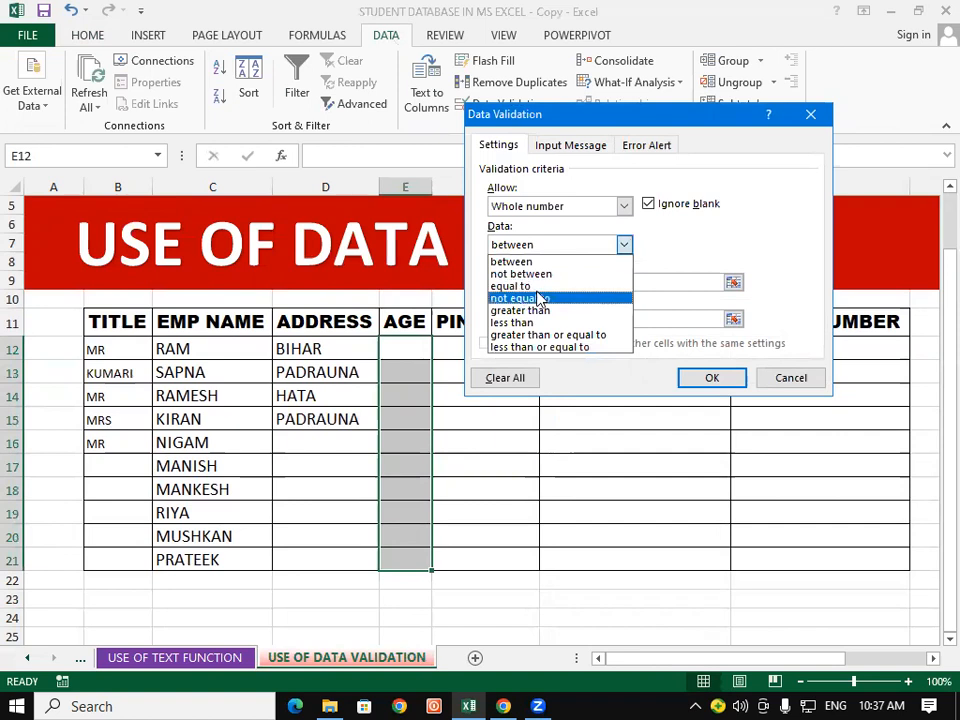
click(550, 261)
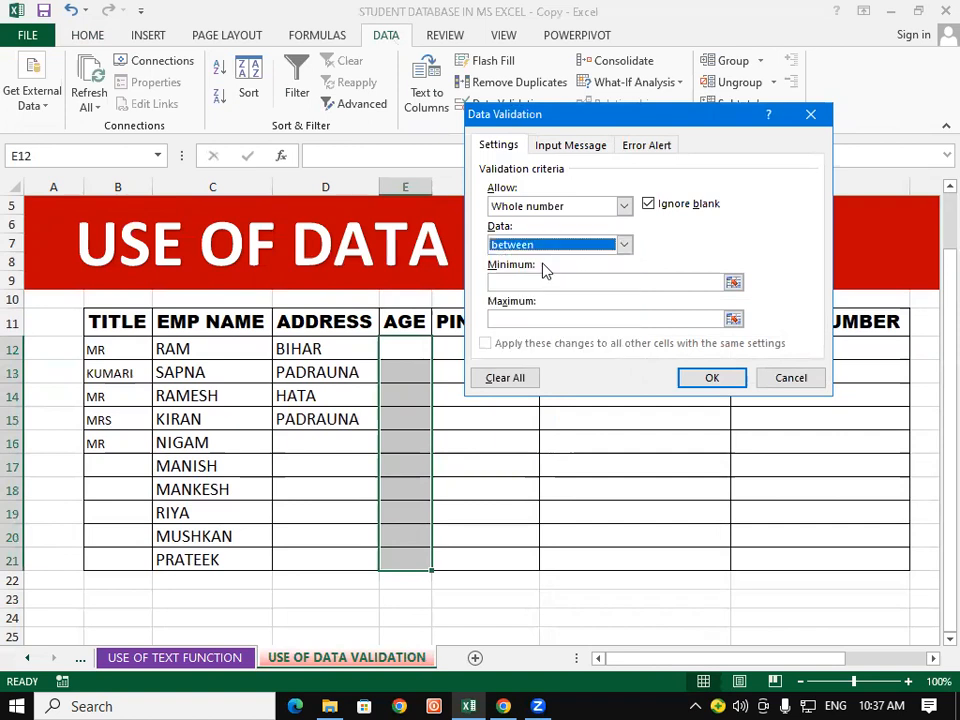
click(544, 282)
text(20)
click(515, 318)
text(50)
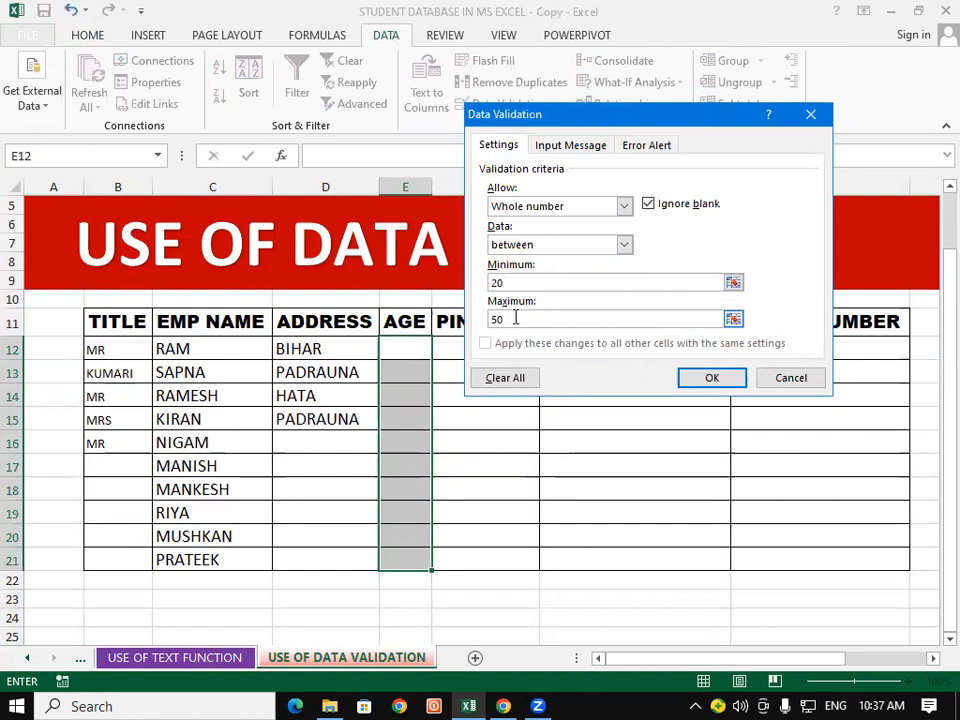
Step: Add the Stop error message 'AGE DEFINE ONLY 20 TO 50' and apply the rule
click(636, 146)
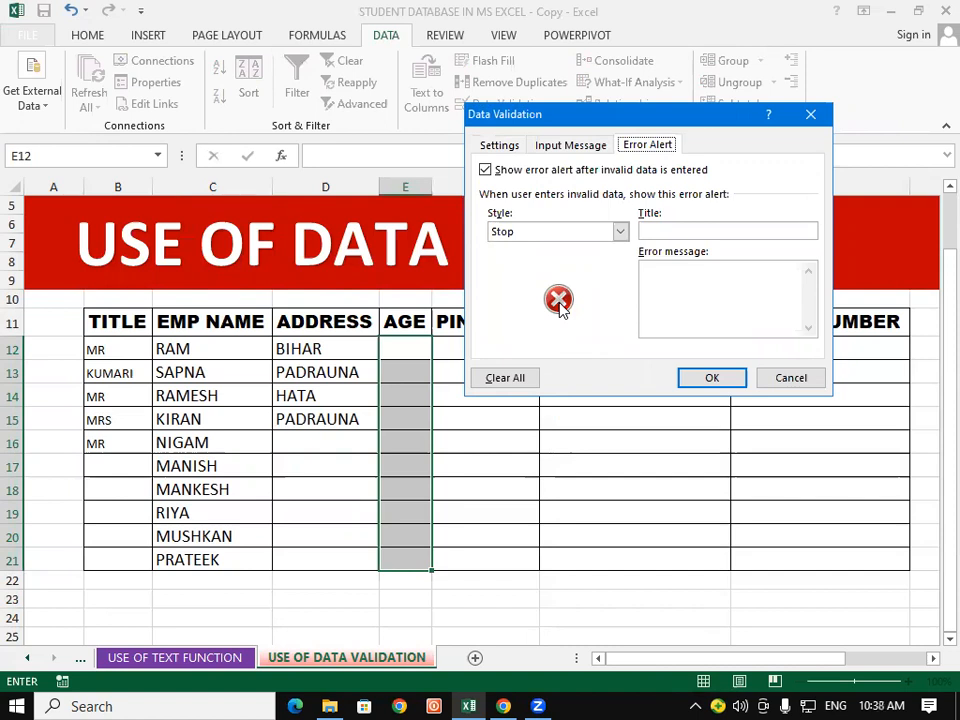
click(663, 290)
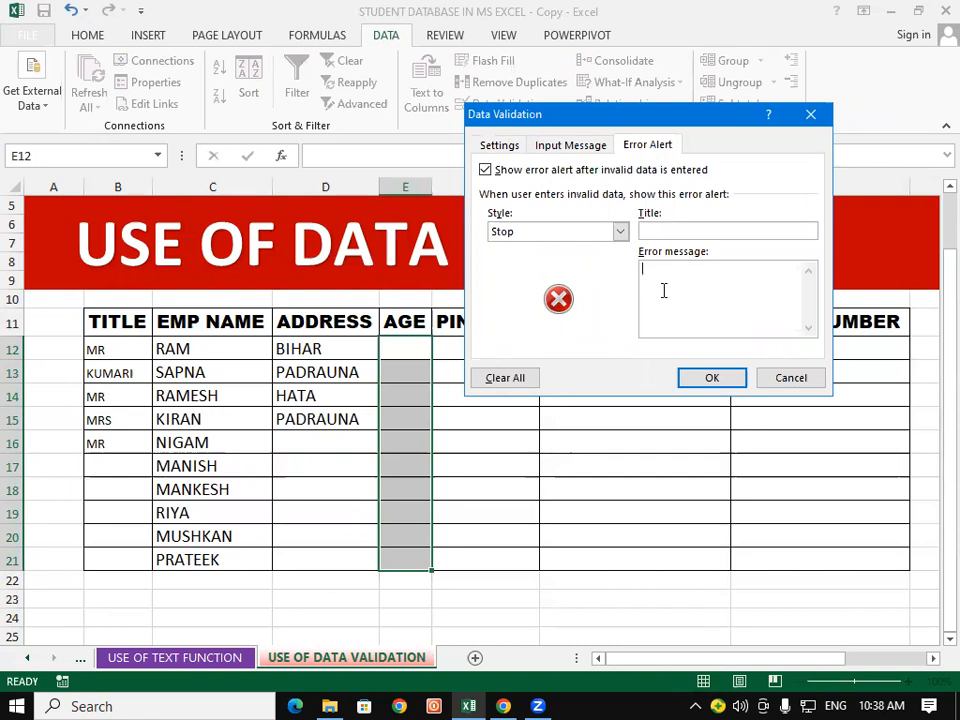
text(AGE DEFINE ONLY 20 TO 50)
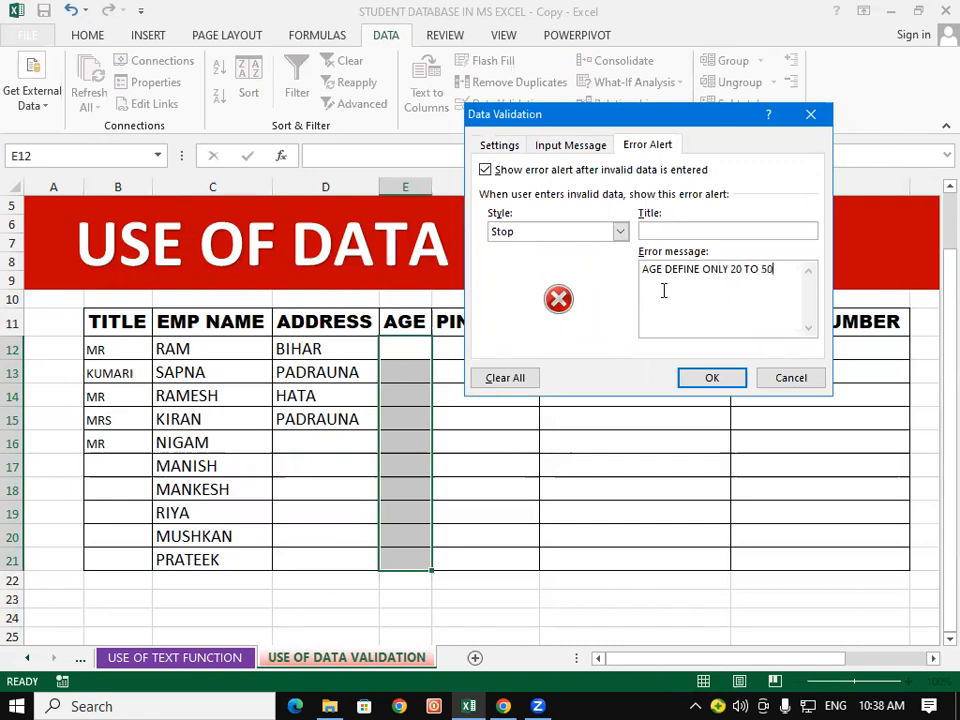
click(709, 377)
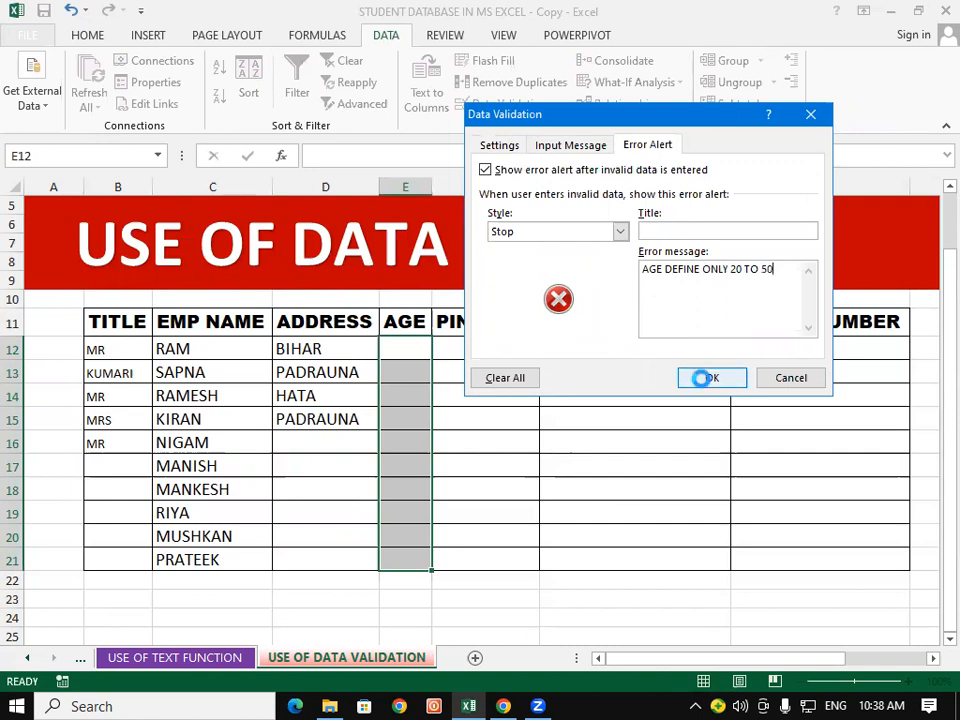
click(697, 380)
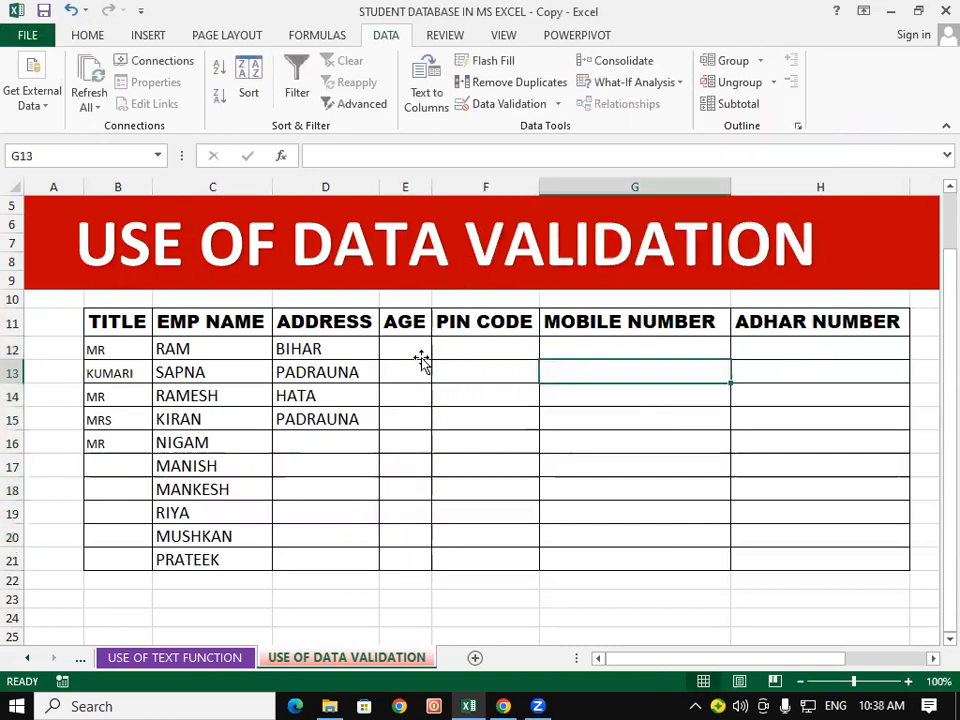
click(422, 356)
Step: Test the rule with age 17, which is rejected, then enter ages 20 and 50
text(17)
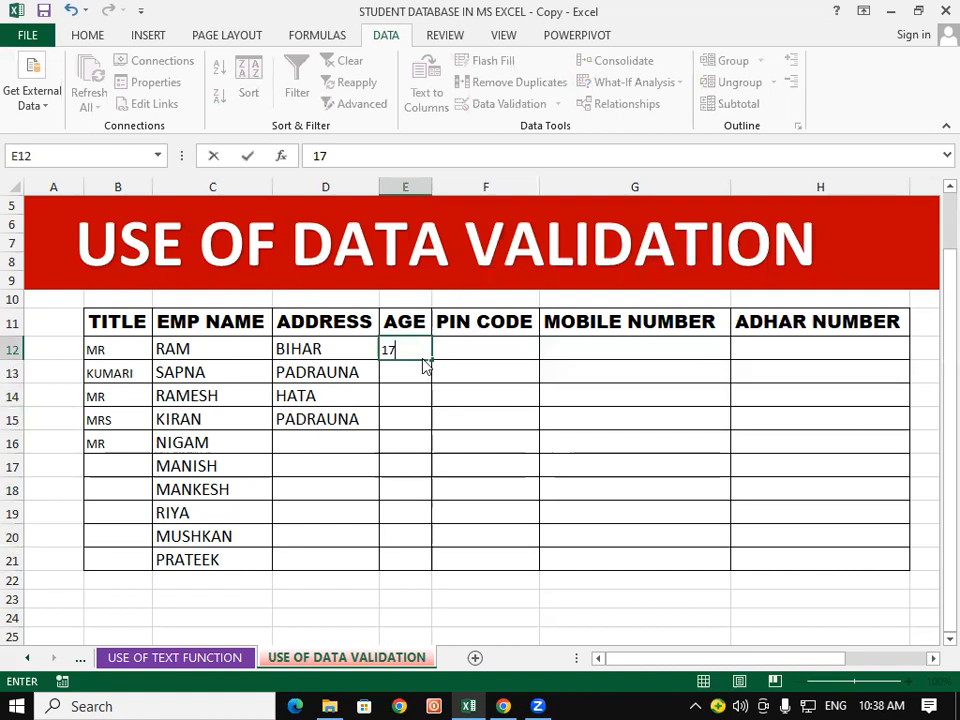
key(Return)
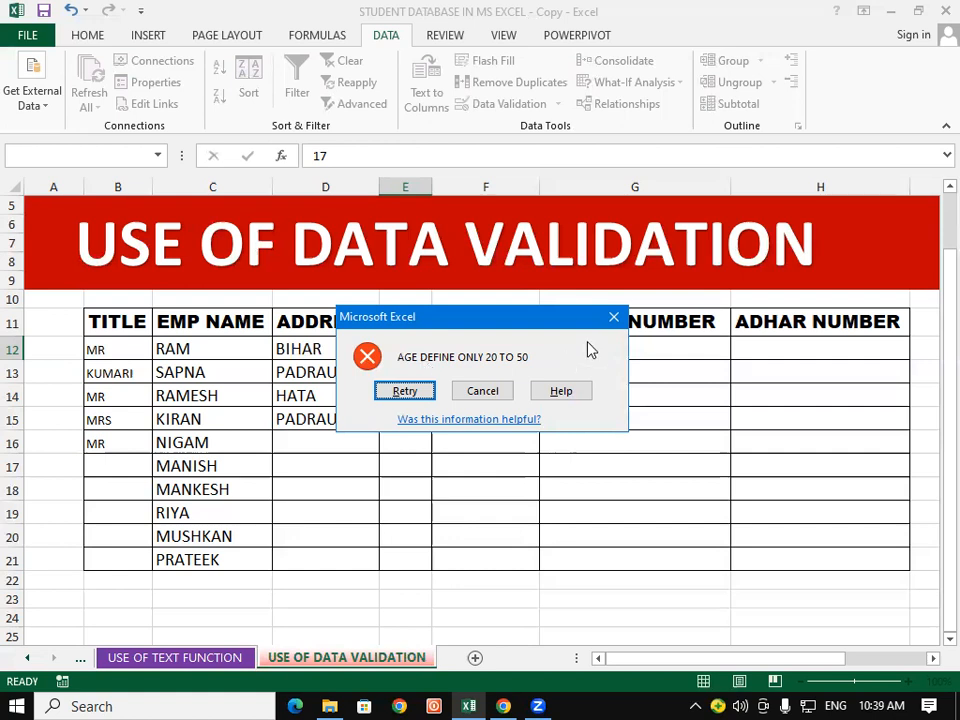
click(493, 390)
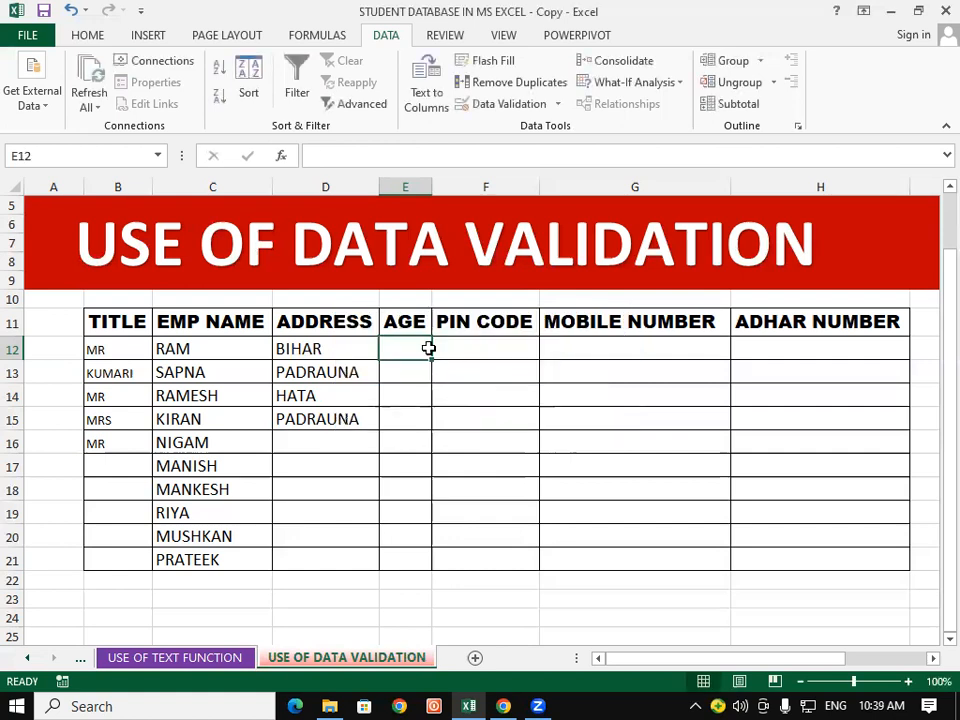
text(20)
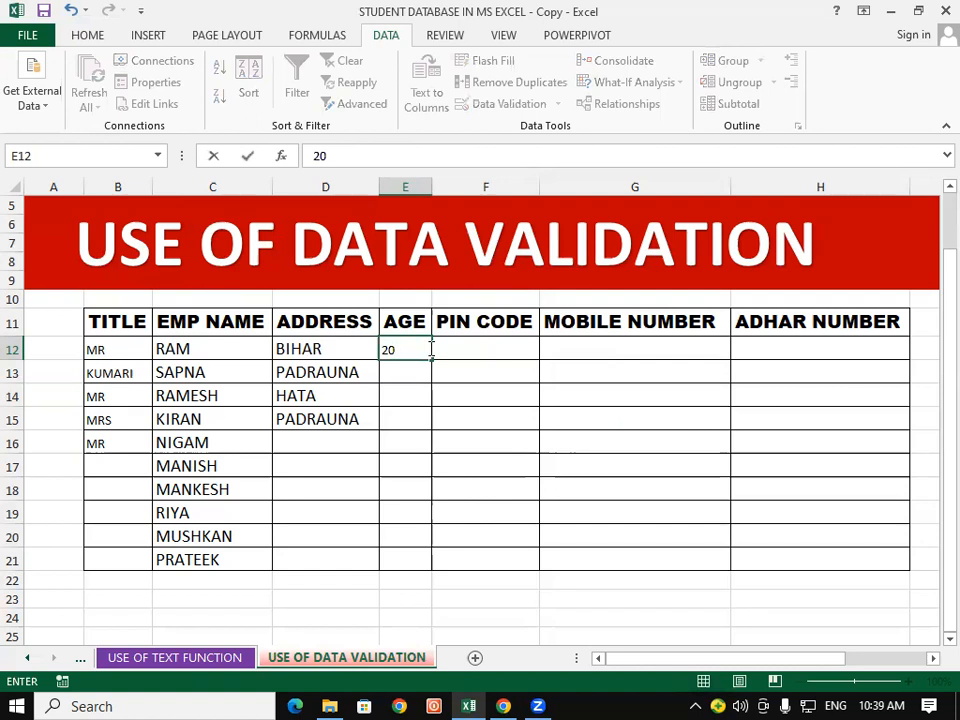
key(Return)
text(50)
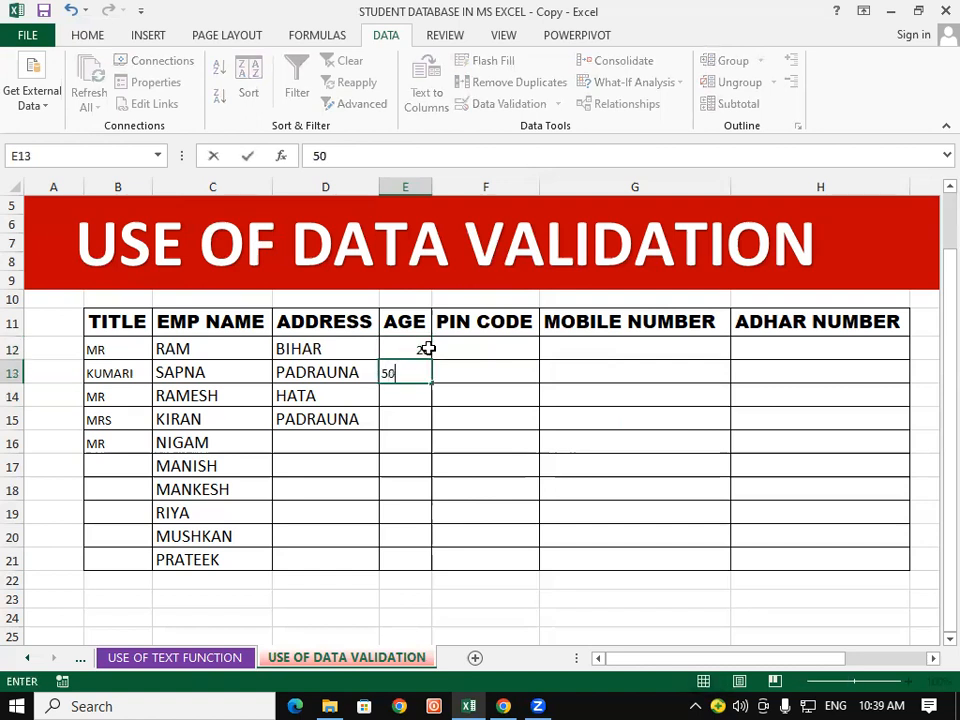
key(Return)
Step: Enter age 56, which the alert rejects, then enter age 21 instead
text(56)
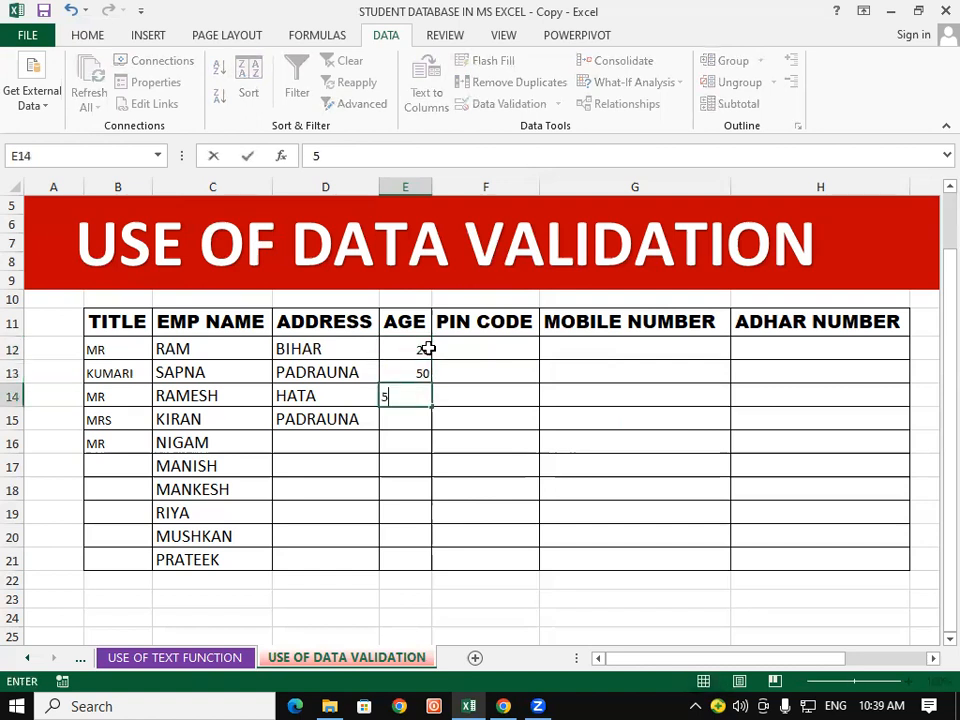
key(Return)
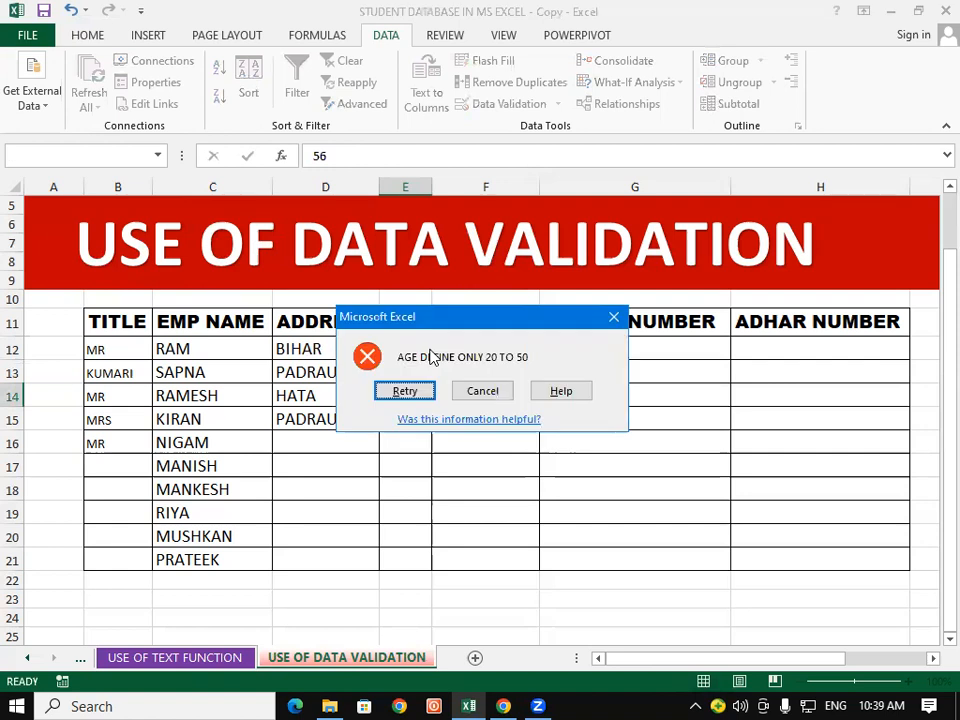
click(621, 317)
text(21)
key(Return)
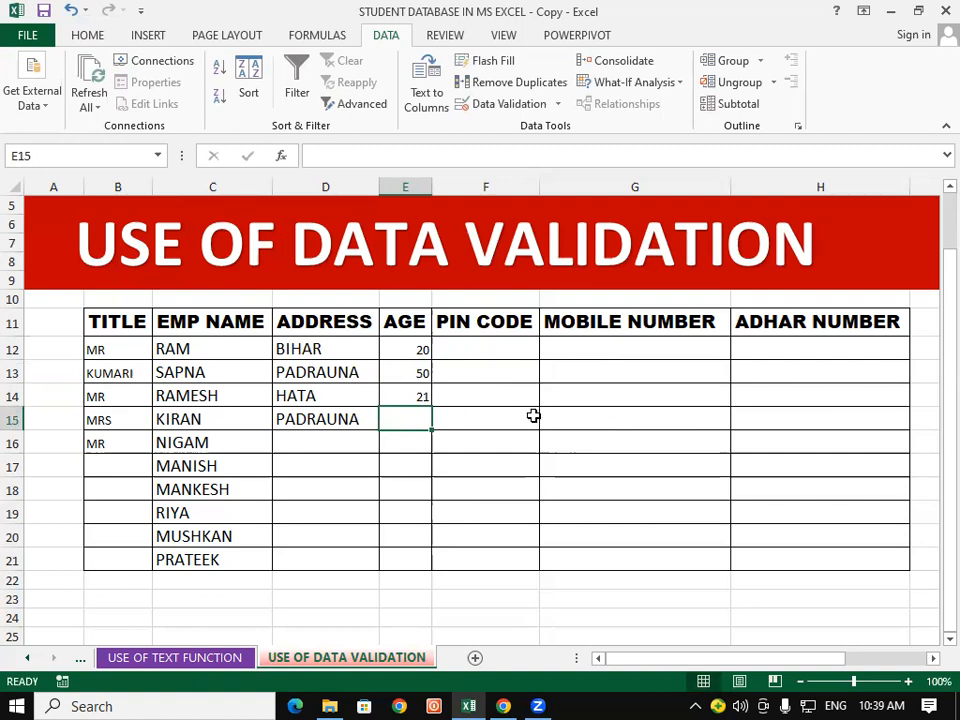
Step: Select the PIN CODE cells F12 through F21 beneath their heading
scroll(533, 416, up, 2)
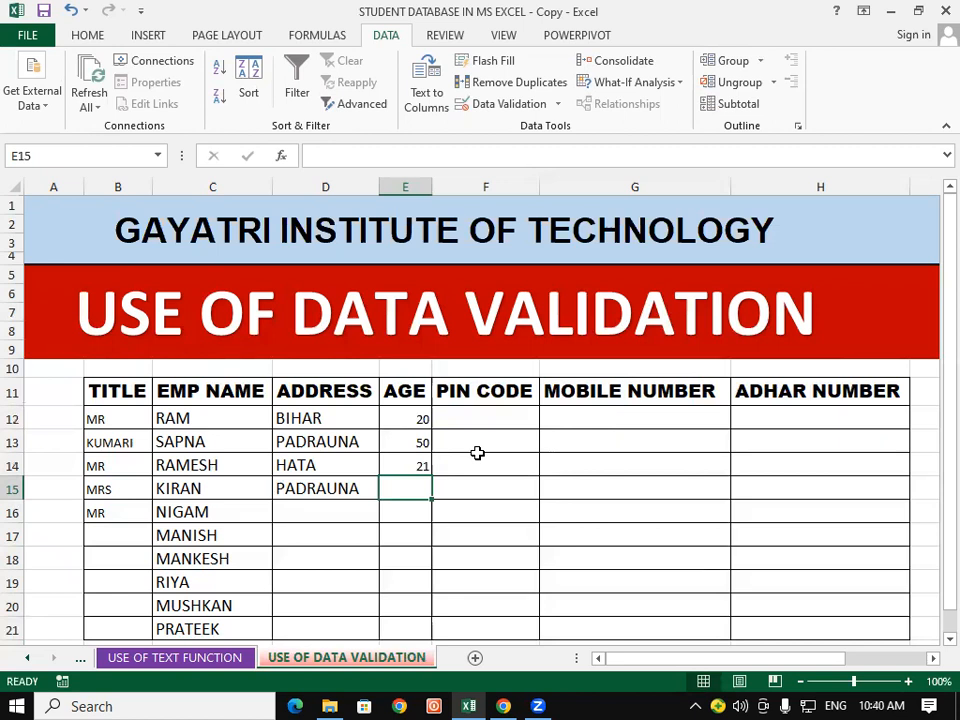
click(502, 427)
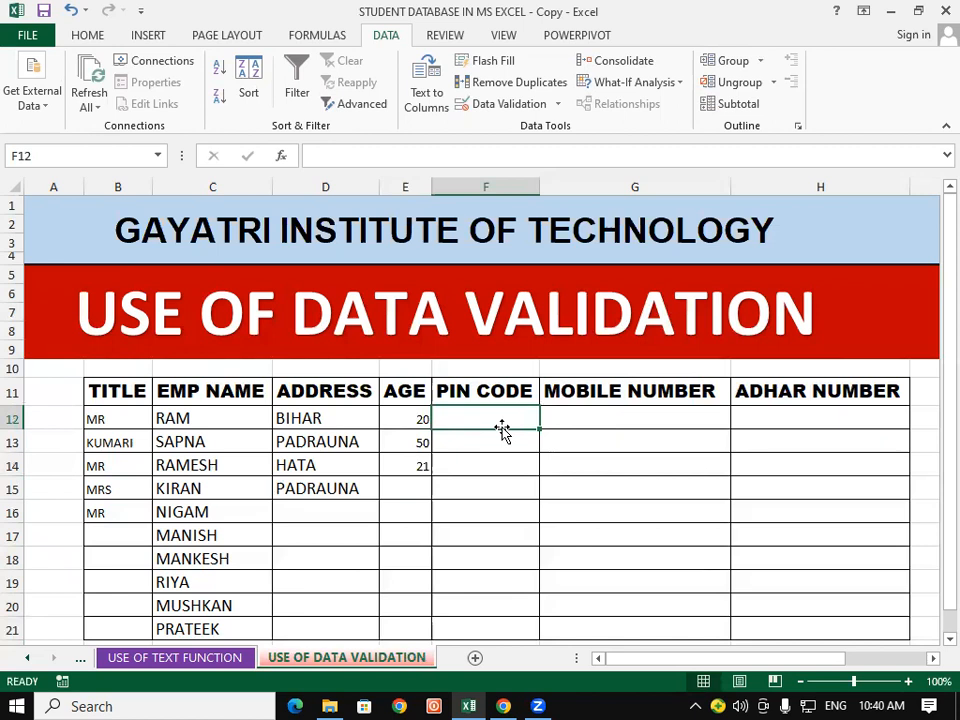
click(683, 460)
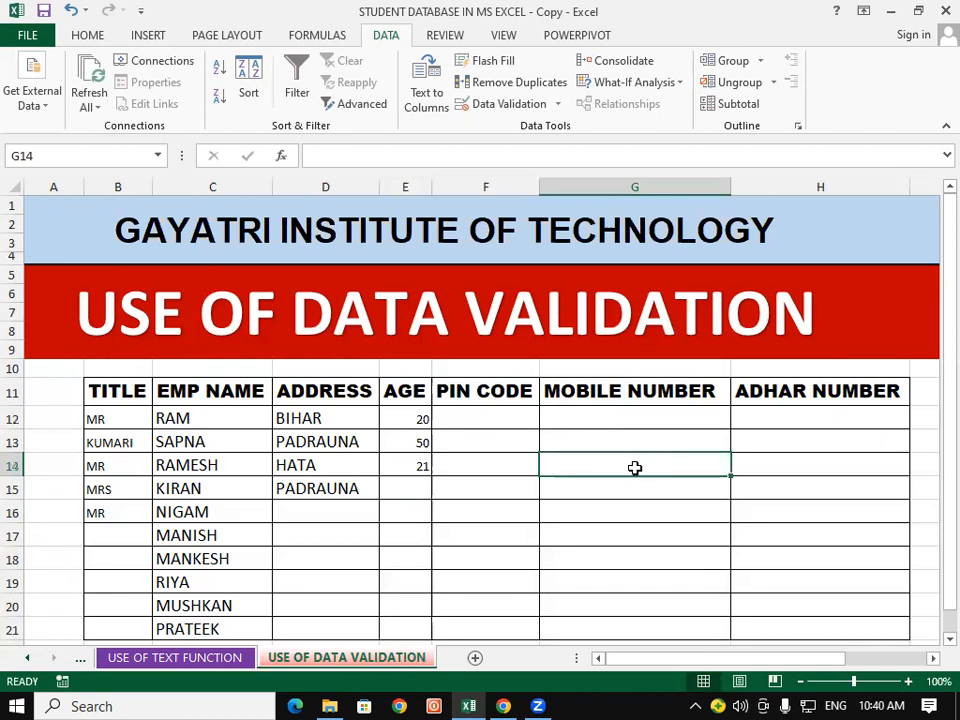
scroll(600, 440, down, 1)
drag(490, 364, 495, 572)
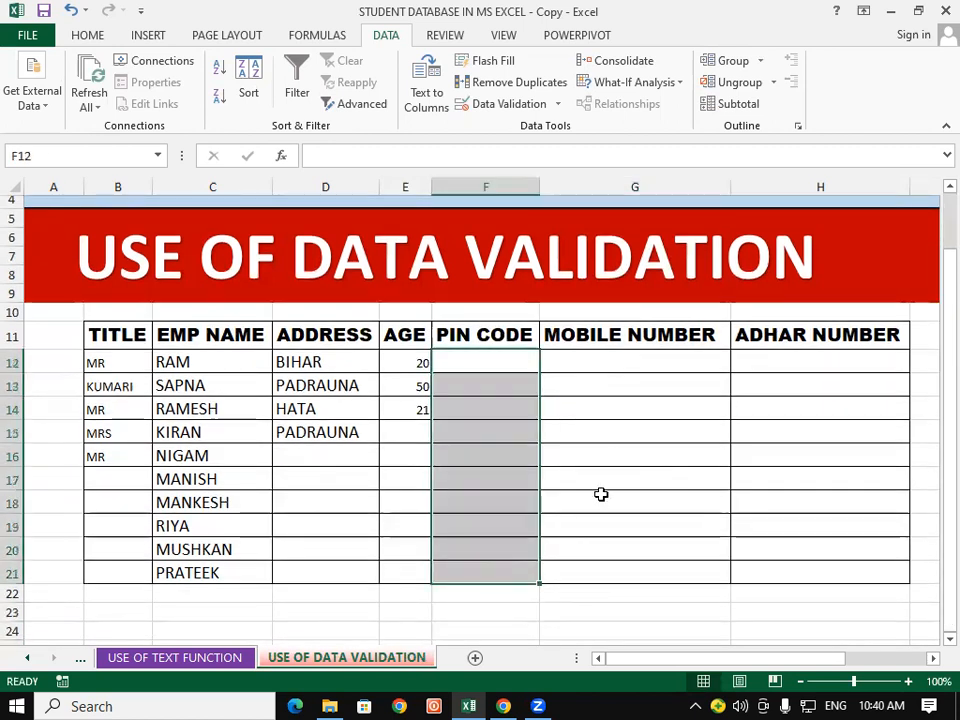
scroll(600, 494, up, 1)
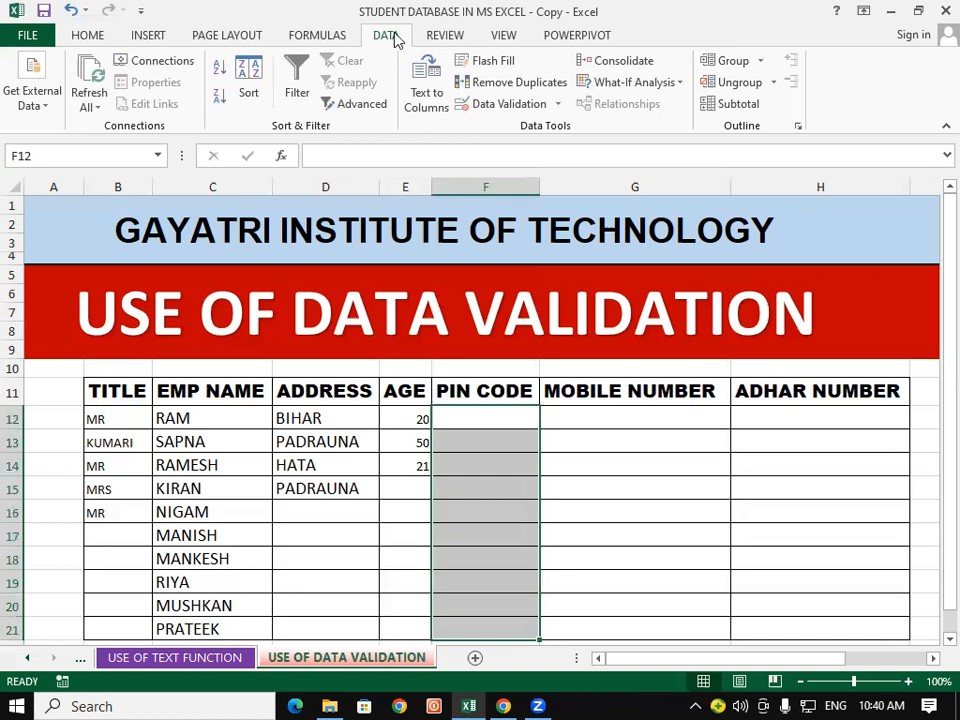
Step: Apply a Text length equal to 6 validation rule to PIN CODE cells F12:F21
click(523, 106)
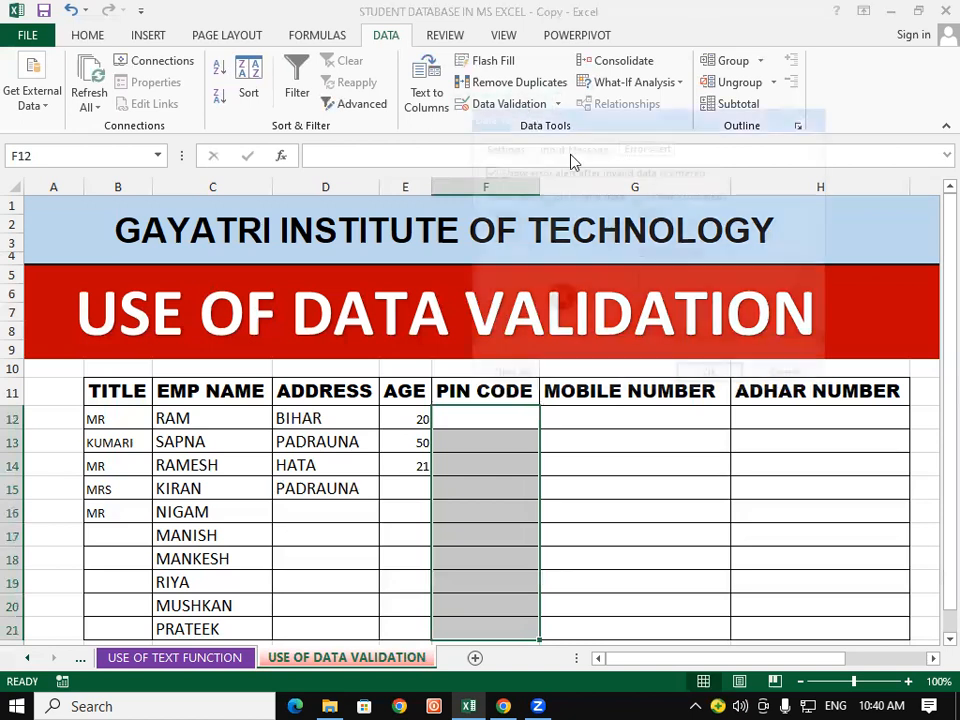
click(510, 147)
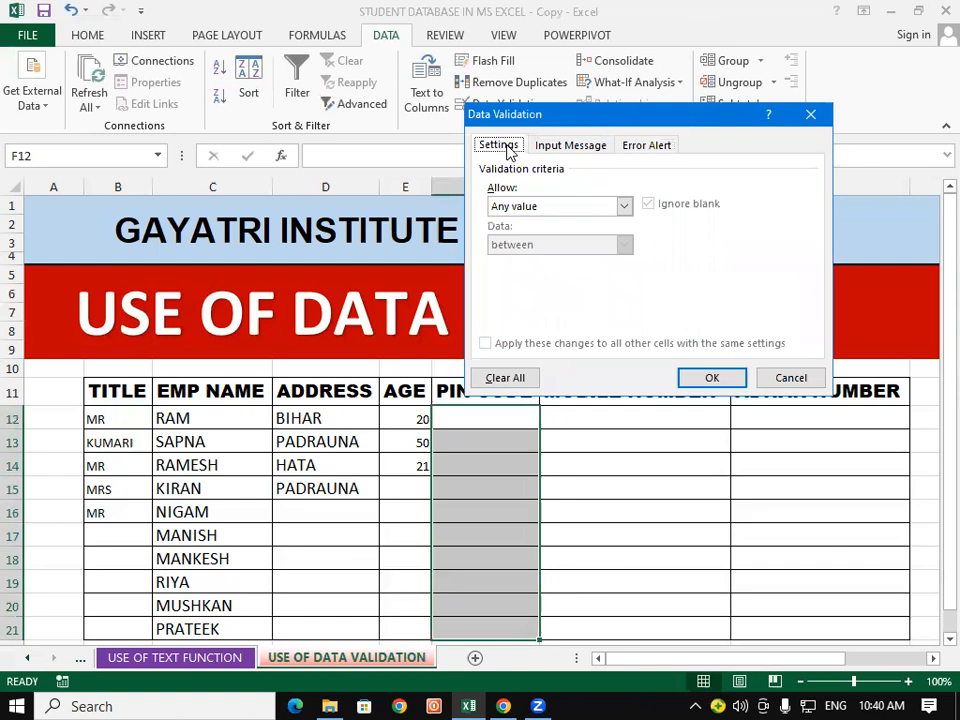
click(624, 207)
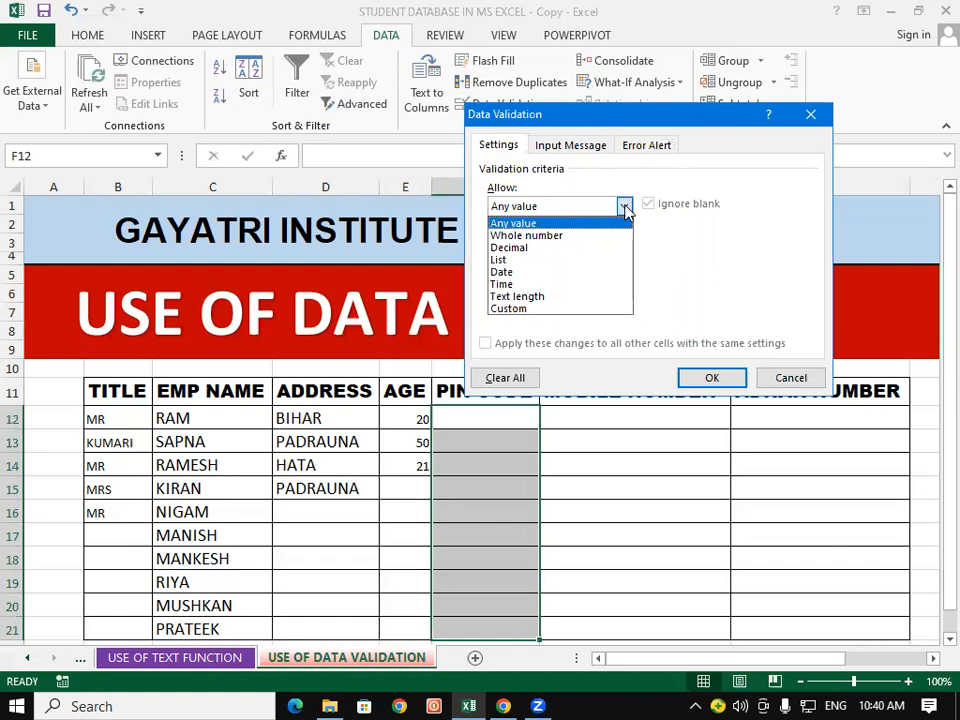
click(558, 297)
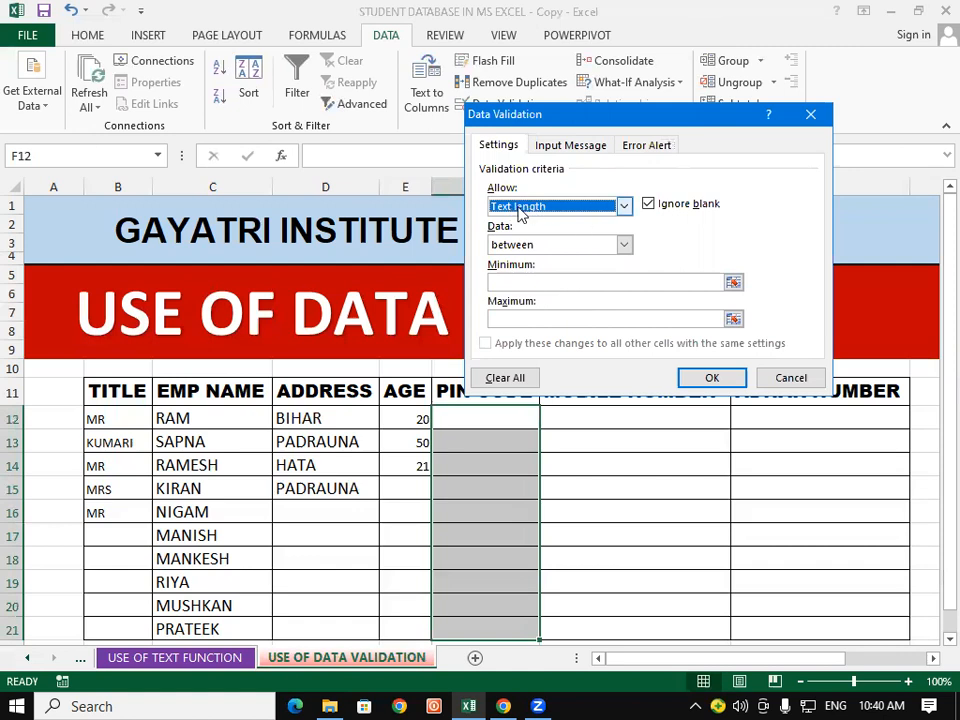
click(623, 245)
click(547, 286)
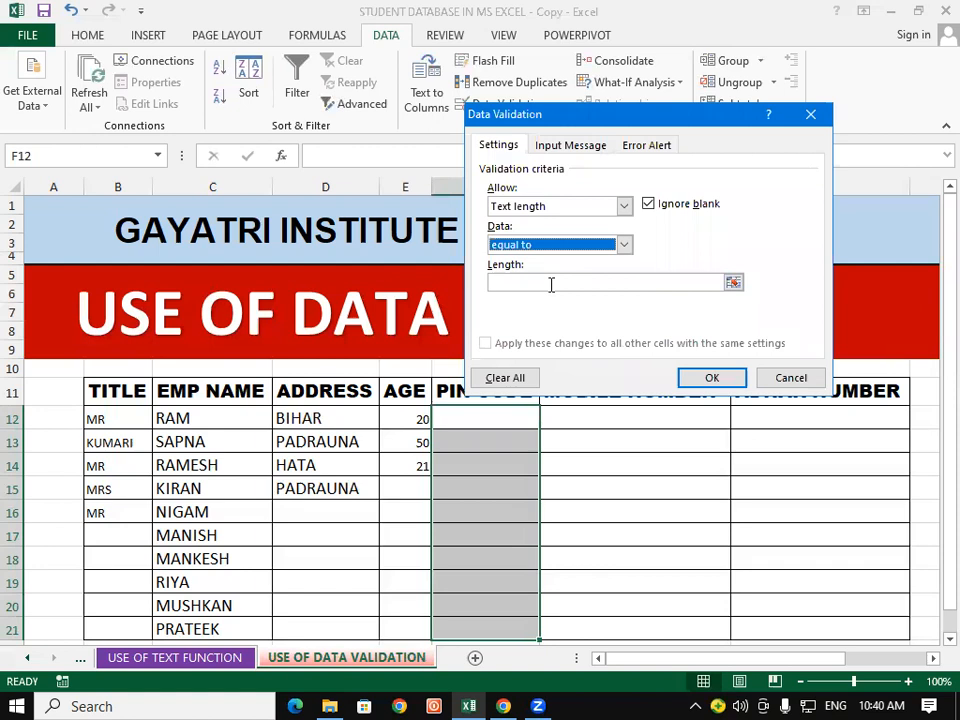
click(551, 285)
text(6)
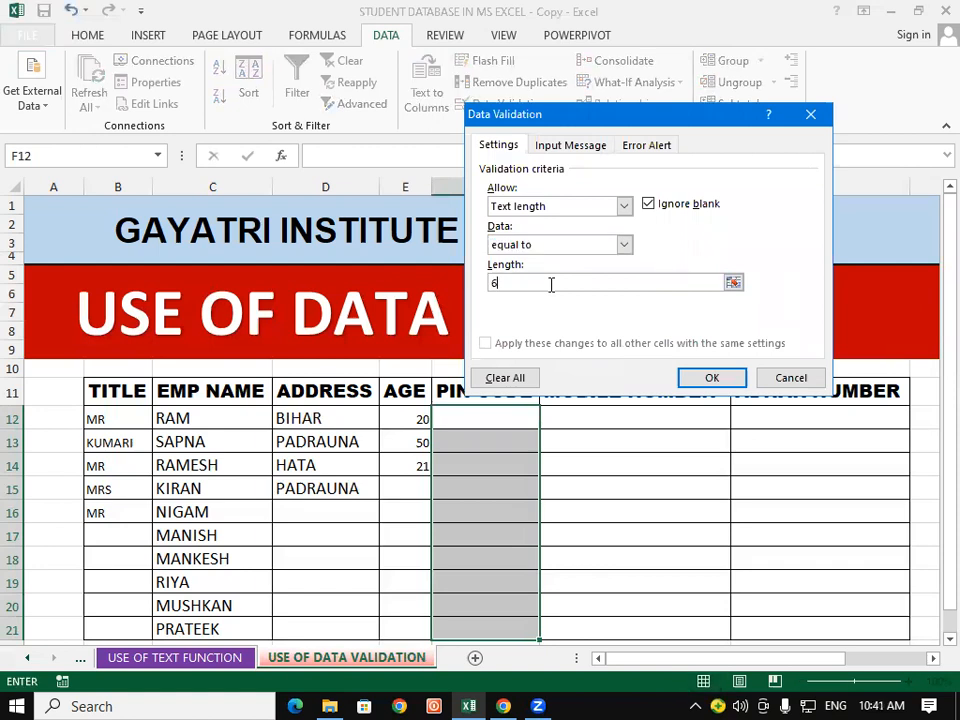
click(712, 378)
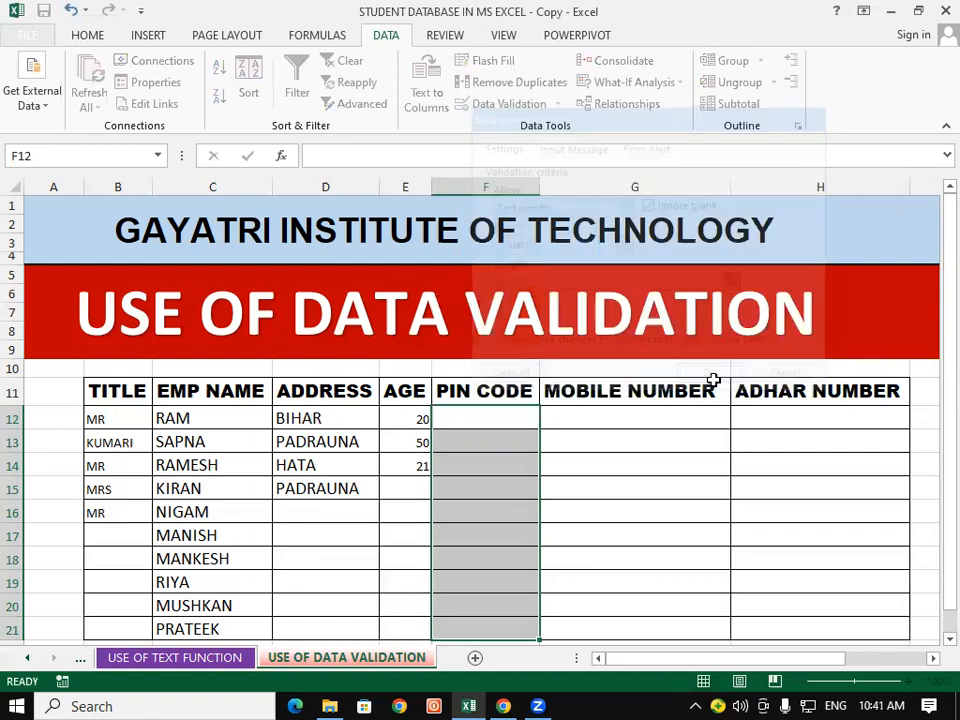
click(657, 456)
click(511, 419)
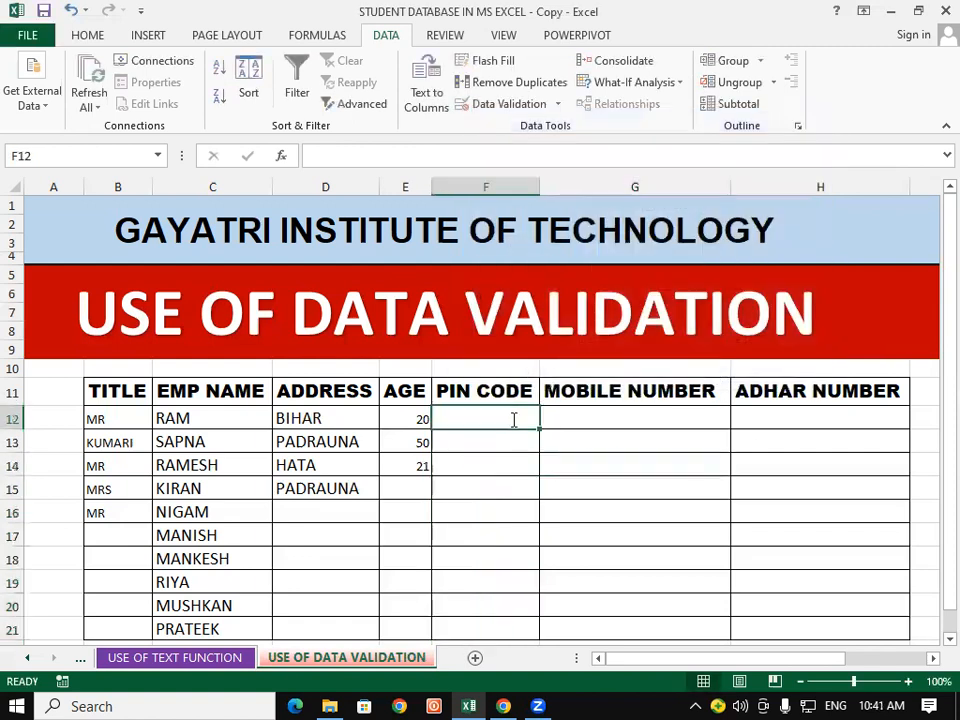
text(123)
key(Return)
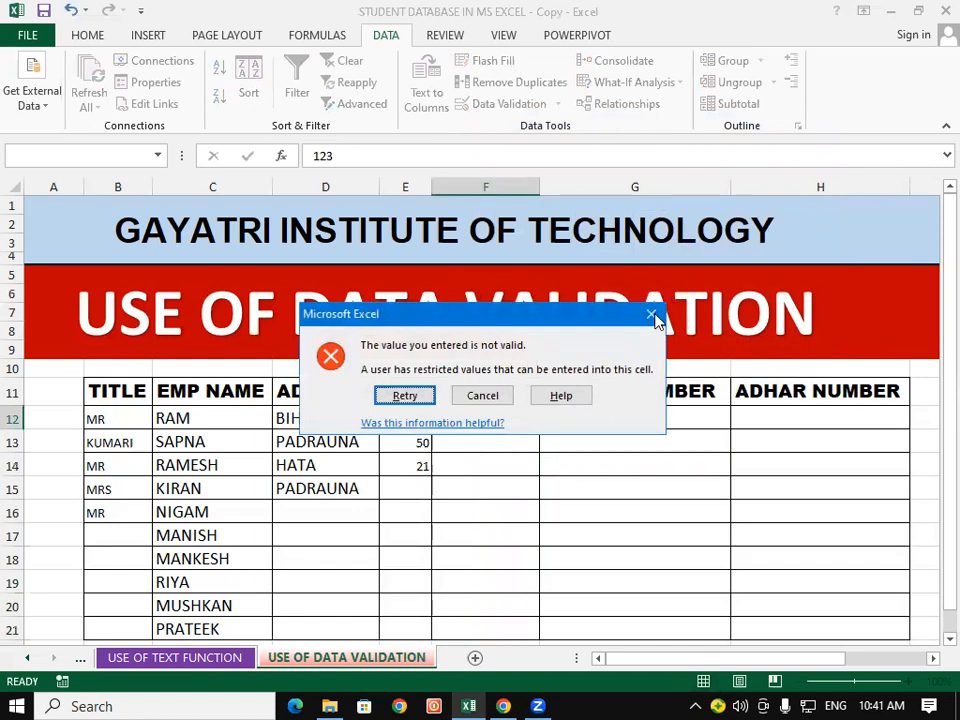
click(482, 395)
text(243)
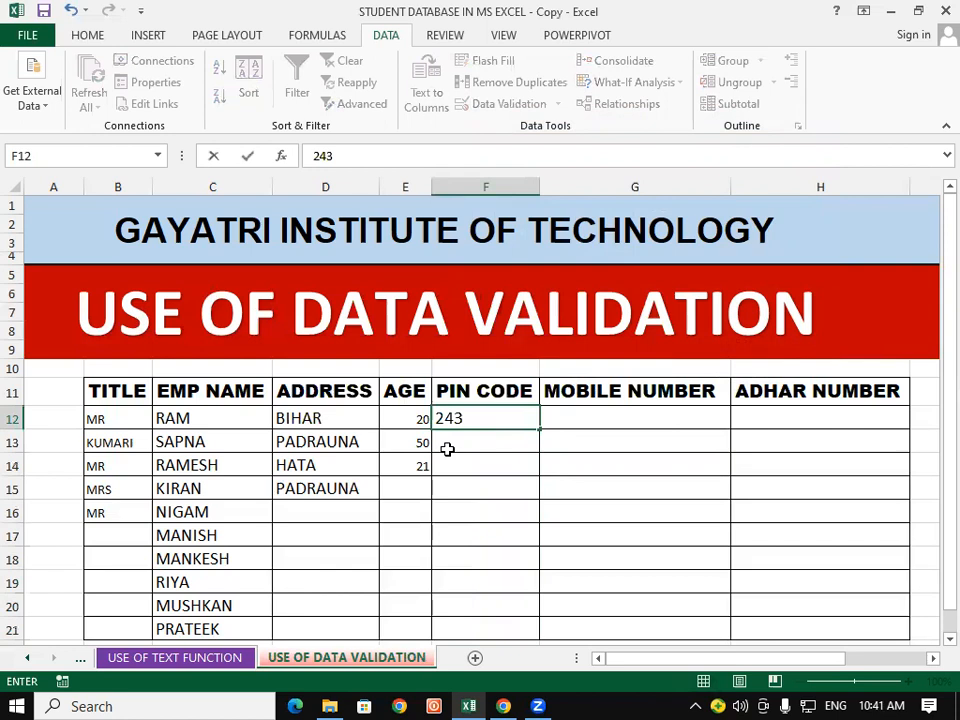
key(BackSpace)
text(43045698)
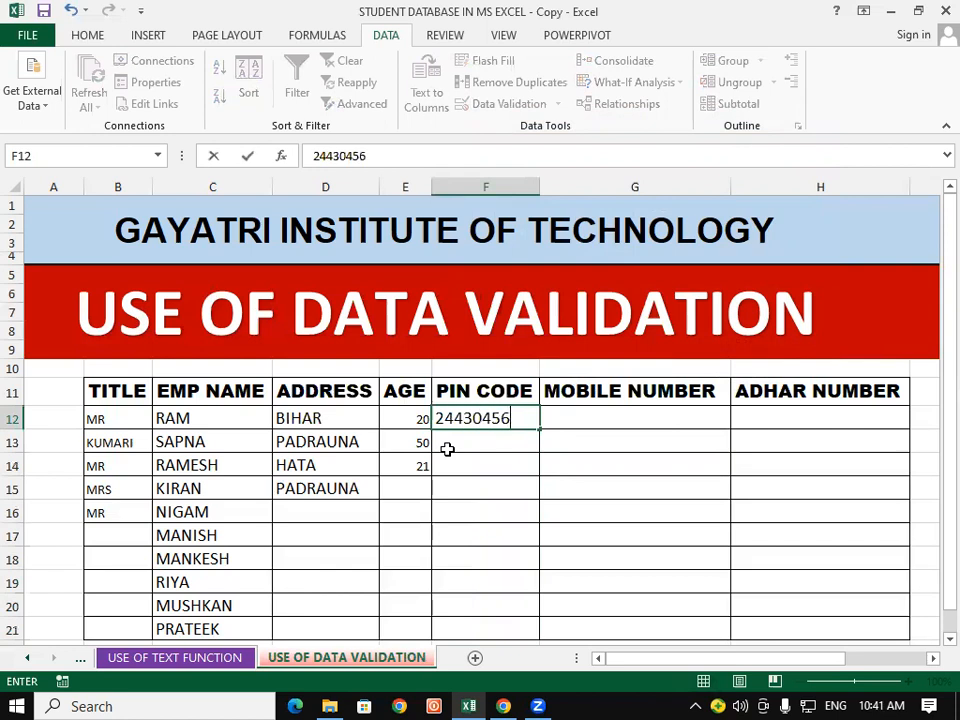
key(Return)
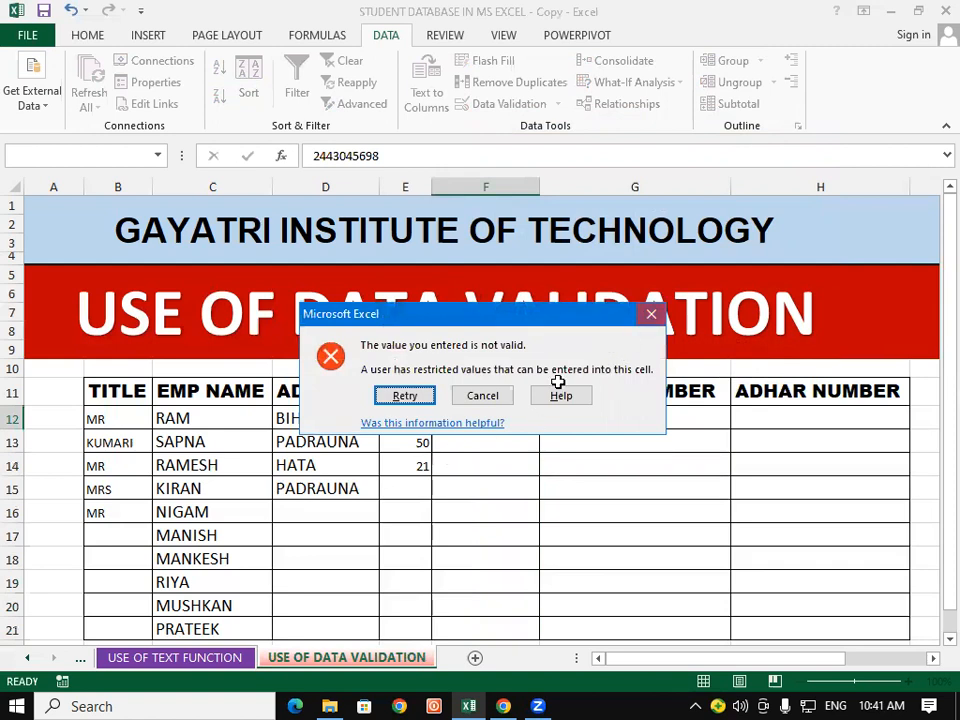
key(Escape)
Step: Enter the valid six-digit PIN code 274304 in F12
text(24)
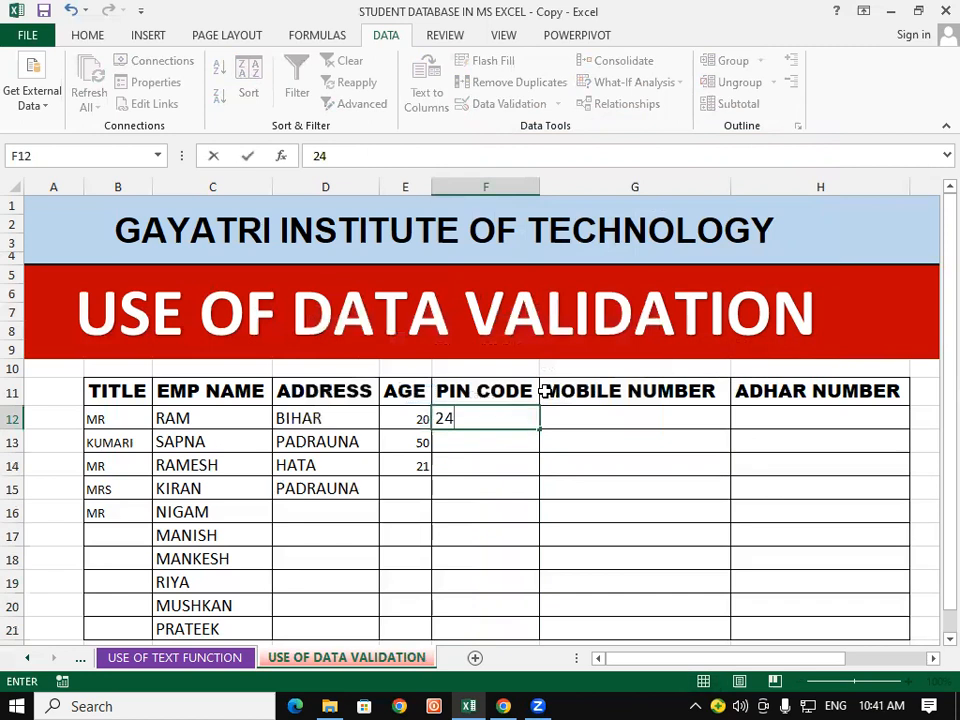
key(BackSpace)
text(74304)
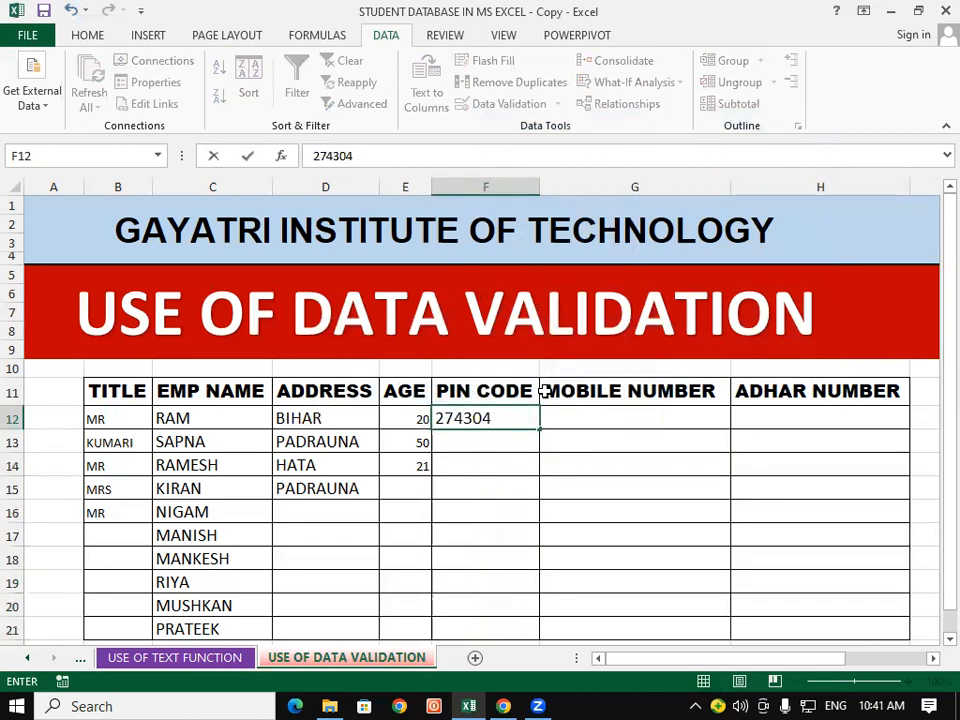
key(Return)
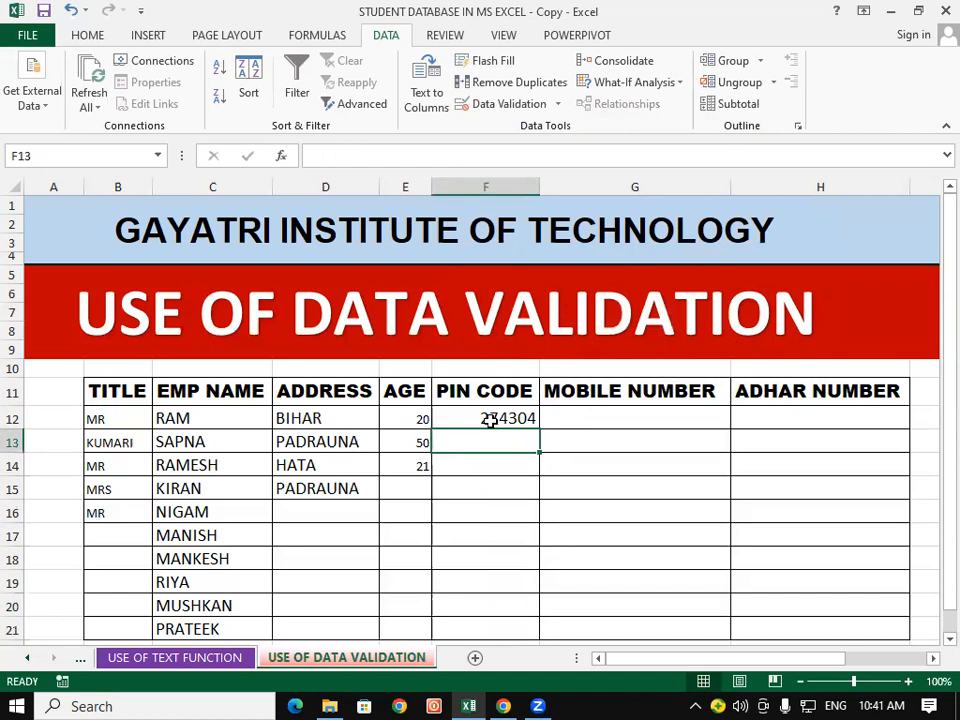
Step: Select the MOBILE NUMBER cells from G12 downward
drag(611, 420, 650, 534)
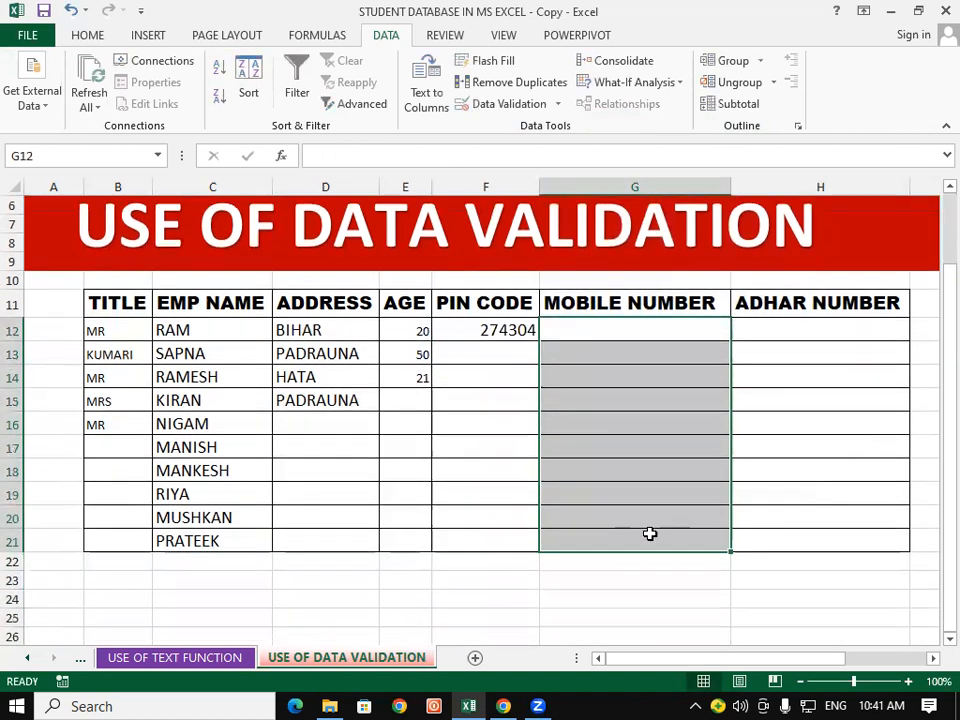
drag(934, 555, 934, 451)
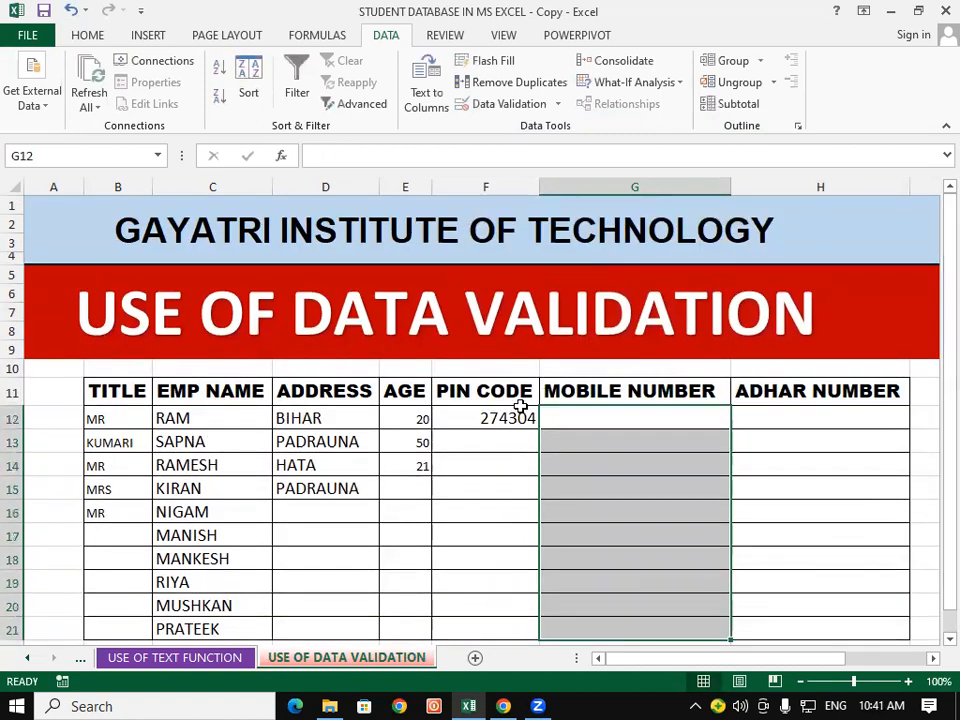
click(492, 432)
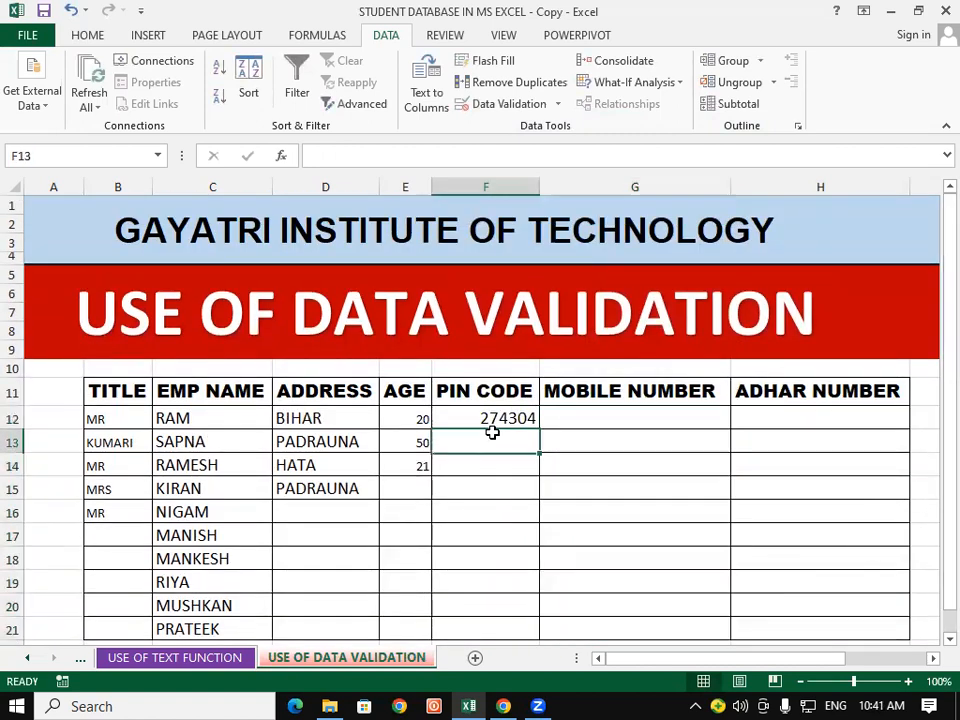
click(601, 421)
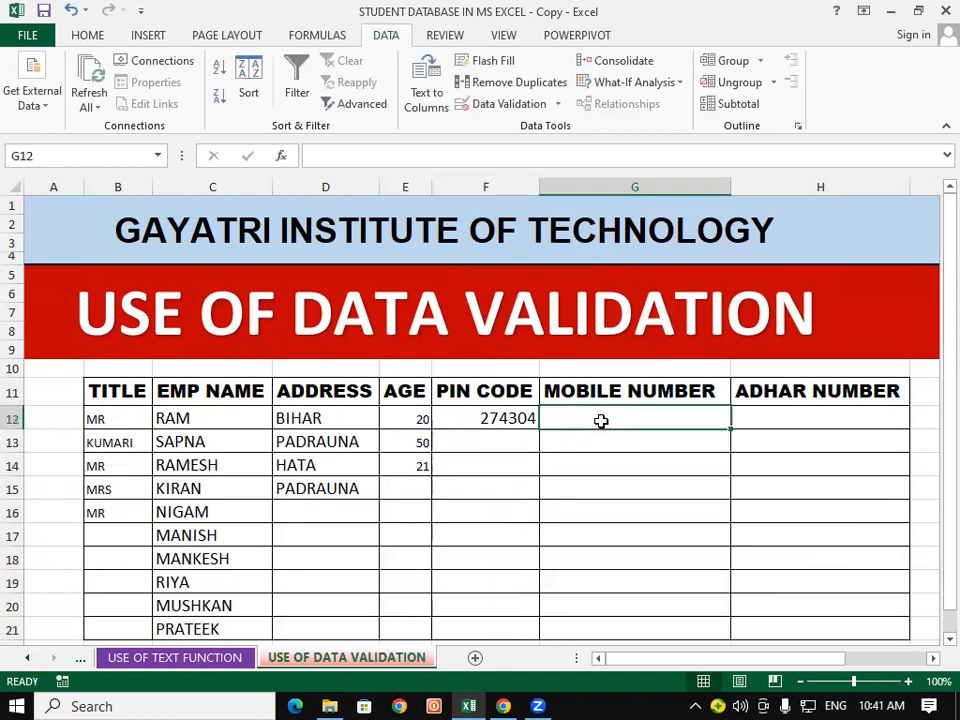
click(799, 503)
Step: Set the MOBILE NUMBER cells to a Text length equal to 10 rule
drag(643, 416, 651, 574)
scroll(631, 516, up, 1)
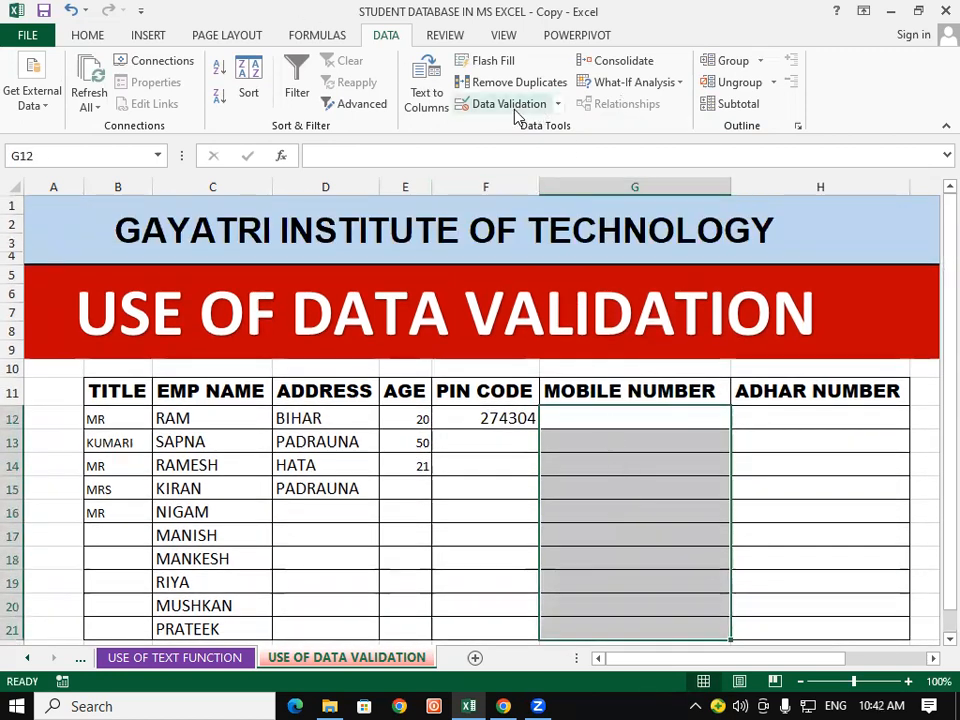
click(518, 106)
click(624, 208)
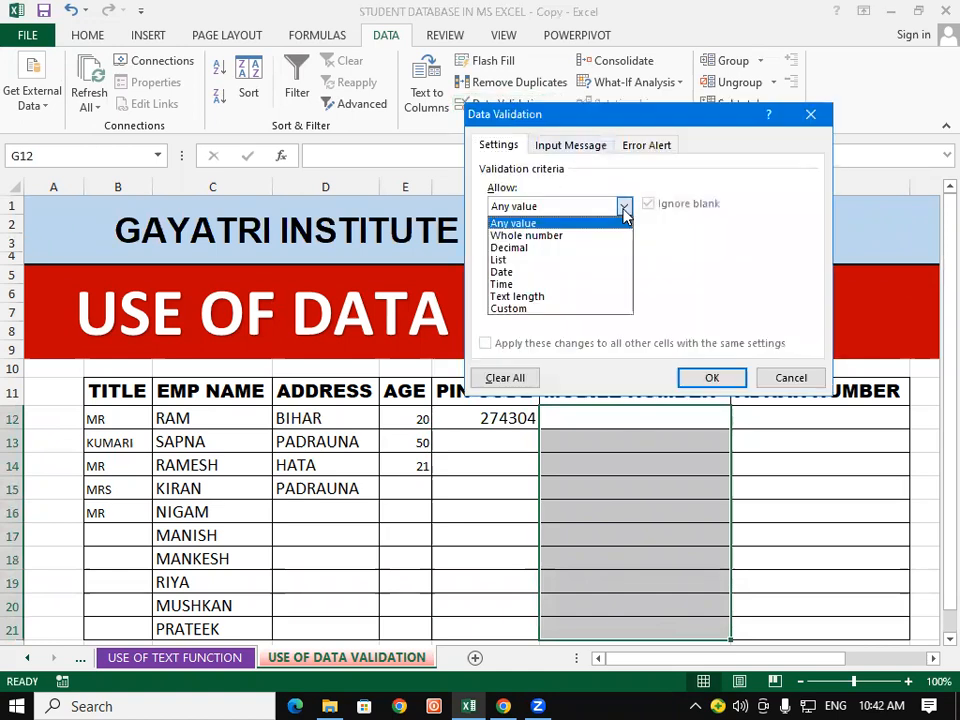
click(558, 297)
click(624, 244)
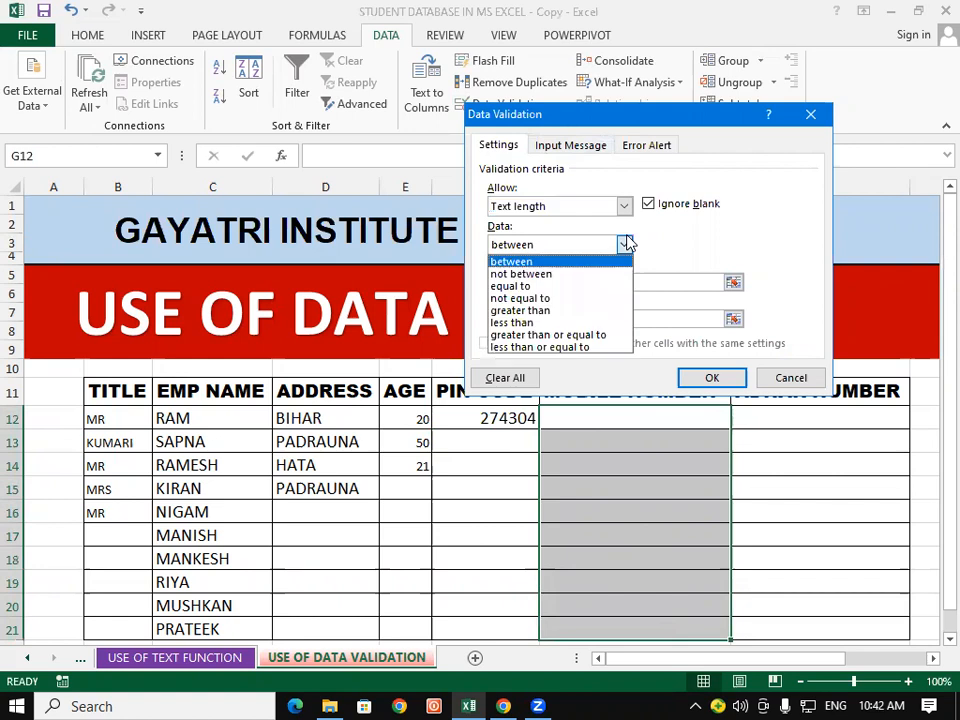
click(566, 286)
click(566, 282)
text(10)
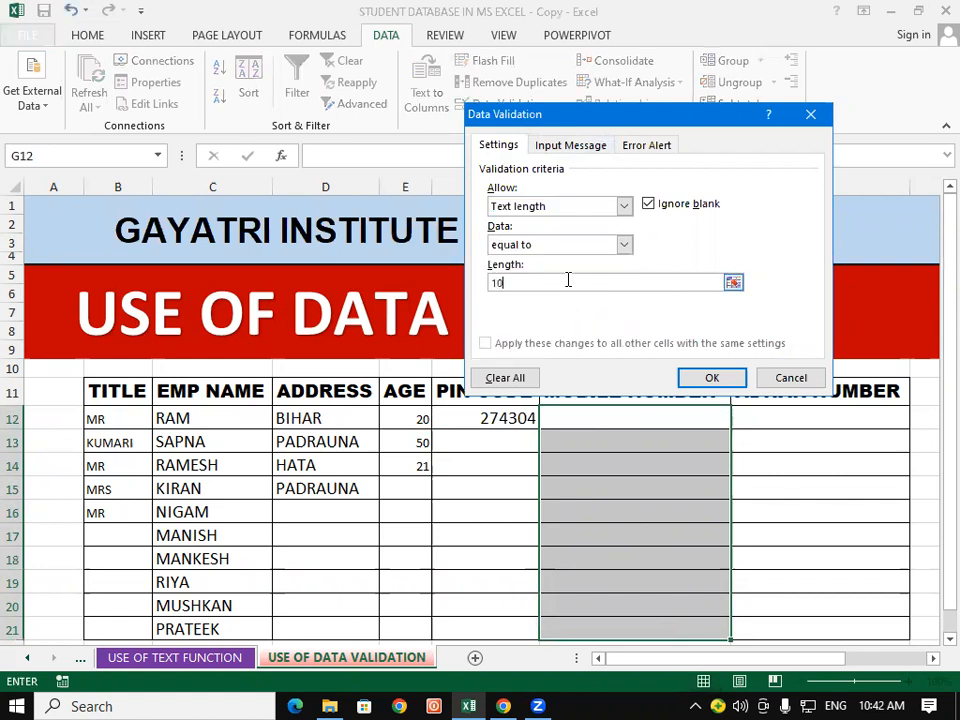
Step: Add a Warning alert reading 'MOBILE NO. ALLOW ONLY 10 DIGITS' and apply the rule
click(650, 145)
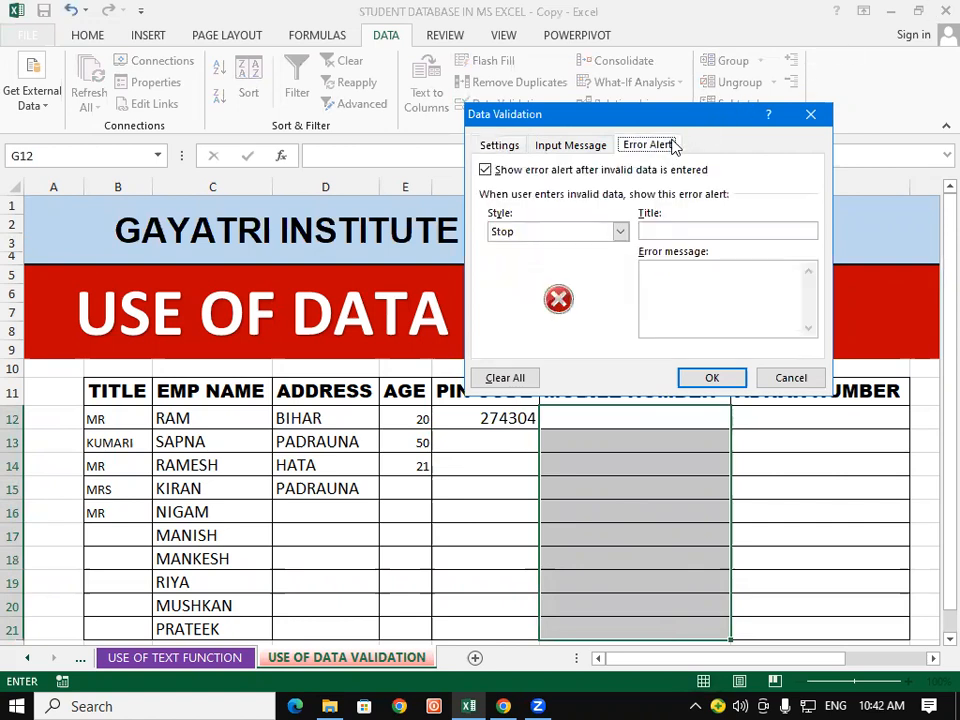
click(621, 232)
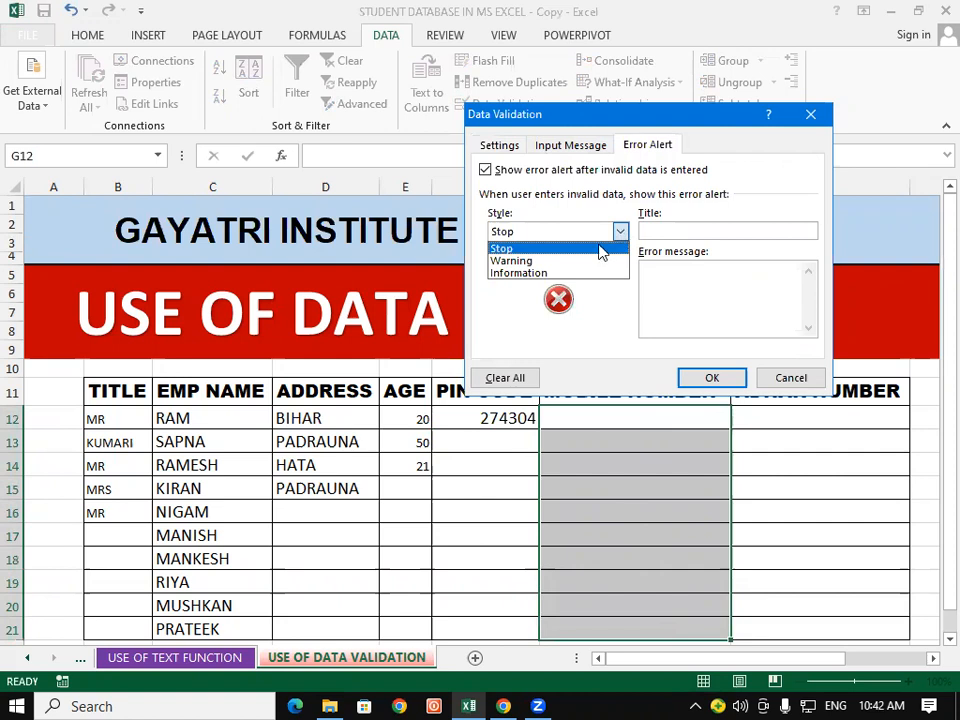
click(566, 262)
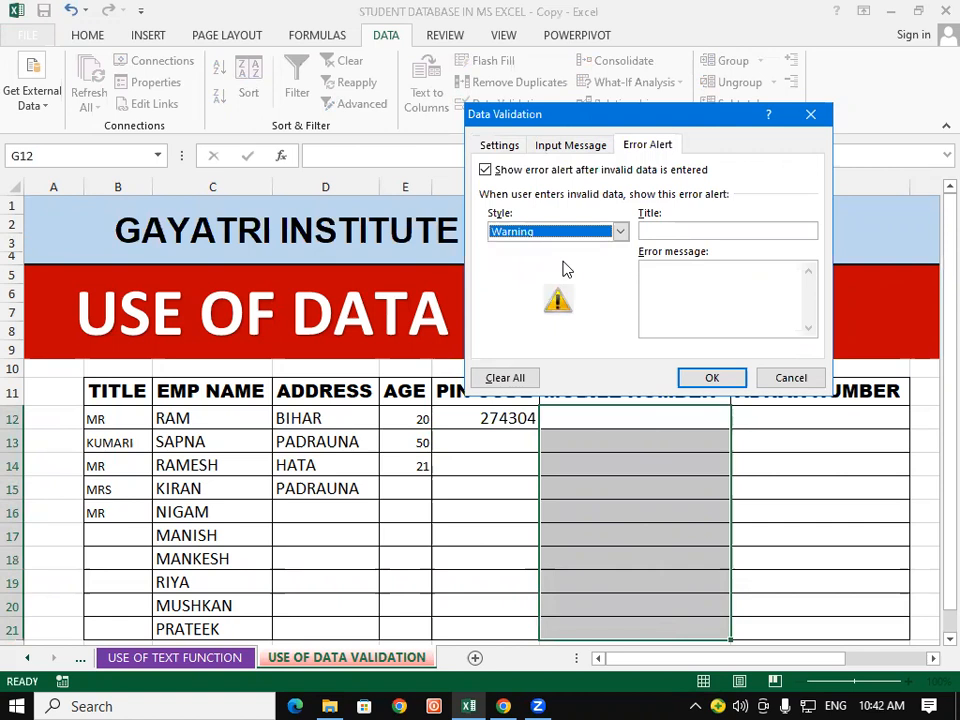
click(671, 283)
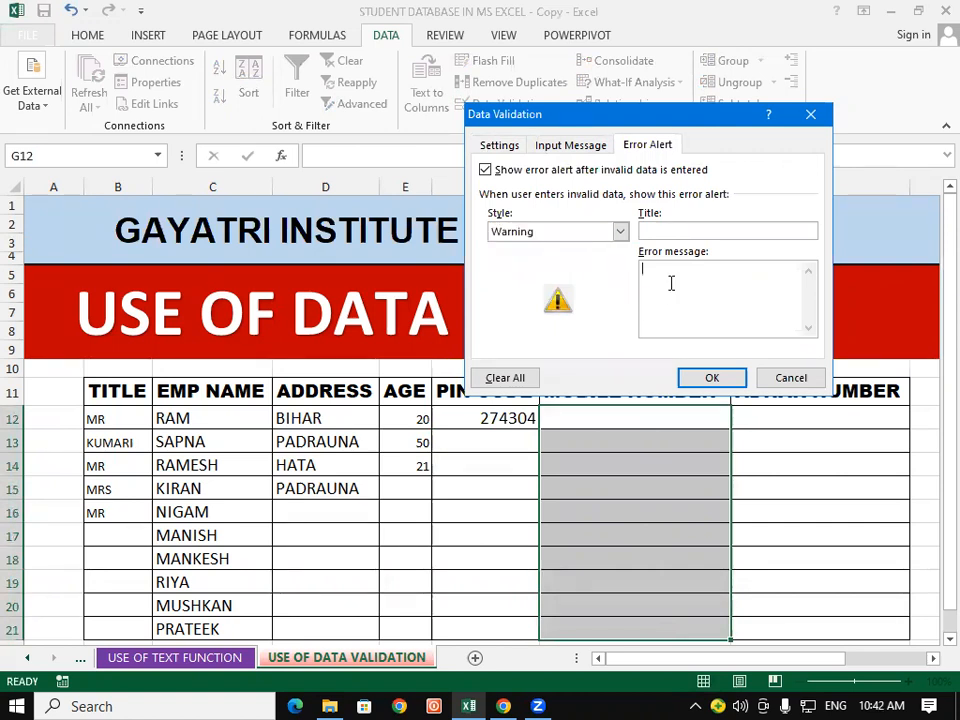
text(MOBILE NO. ALOO)
key(BackSpace)
text(W)
key(BackSpace)
key(BackSpace)
text(LOW ONLY 10)
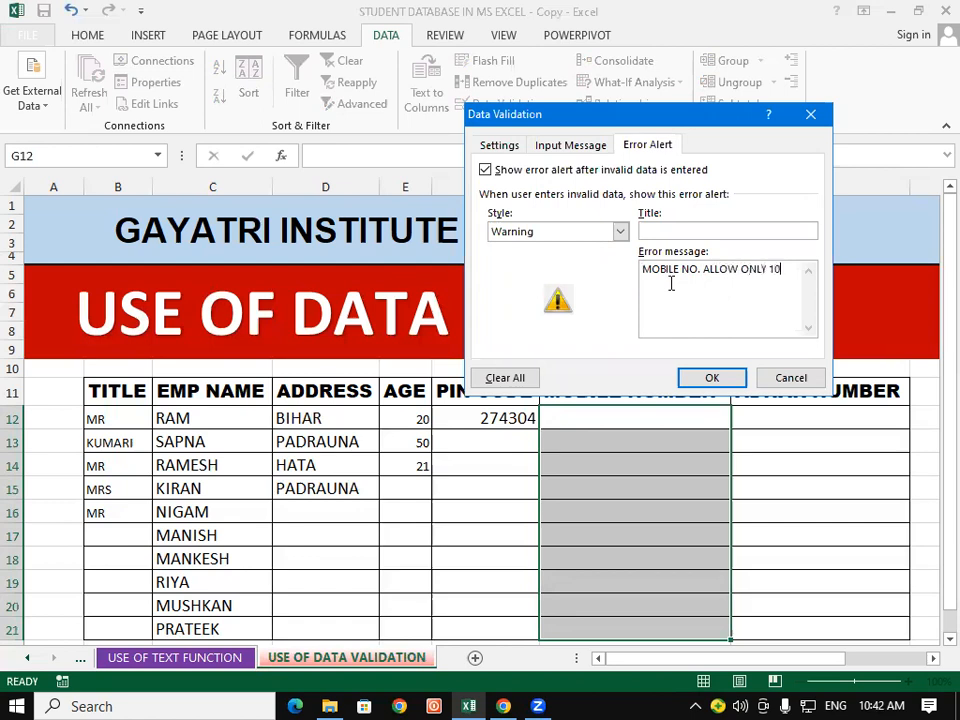
text( DIGITS)
click(709, 377)
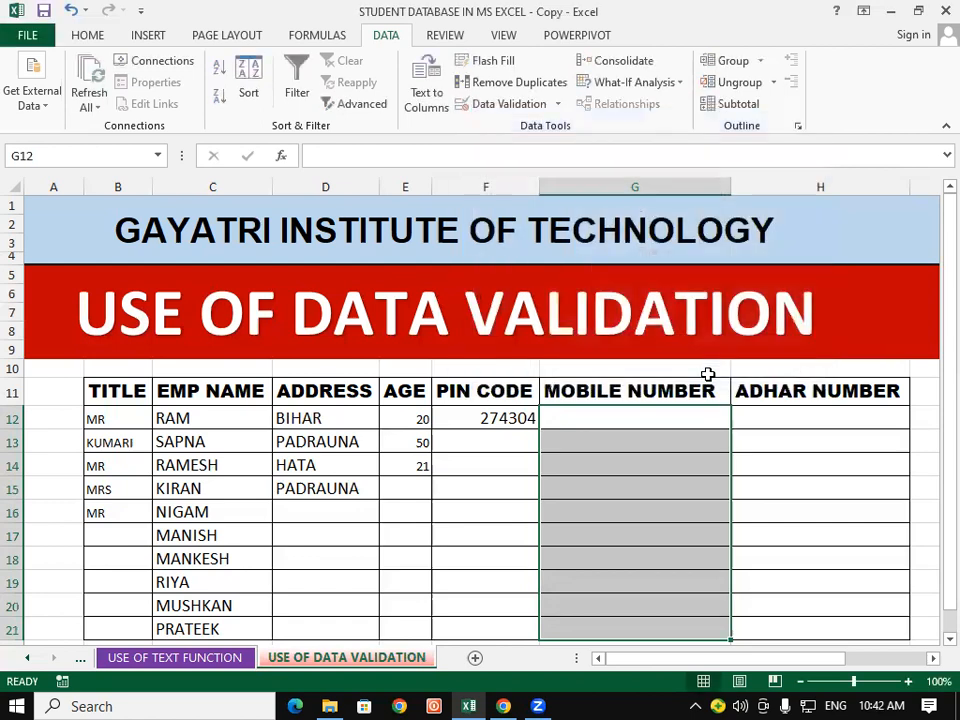
Step: Enter 12345 in G12 and keep it despite the 10-digit warning
click(664, 432)
click(663, 410)
text(12345)
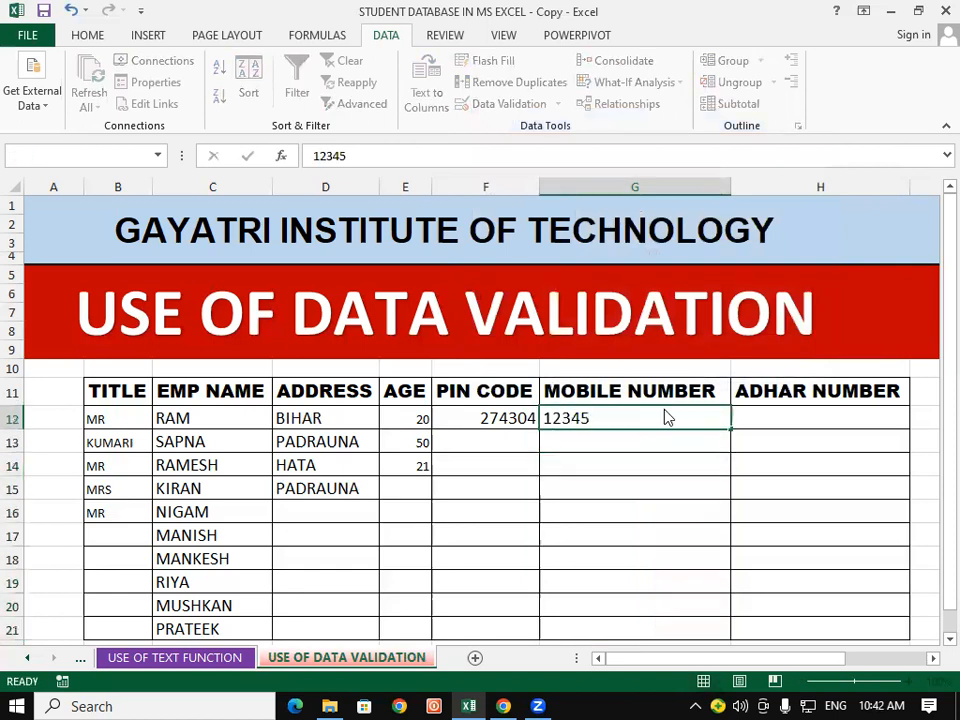
key(Return)
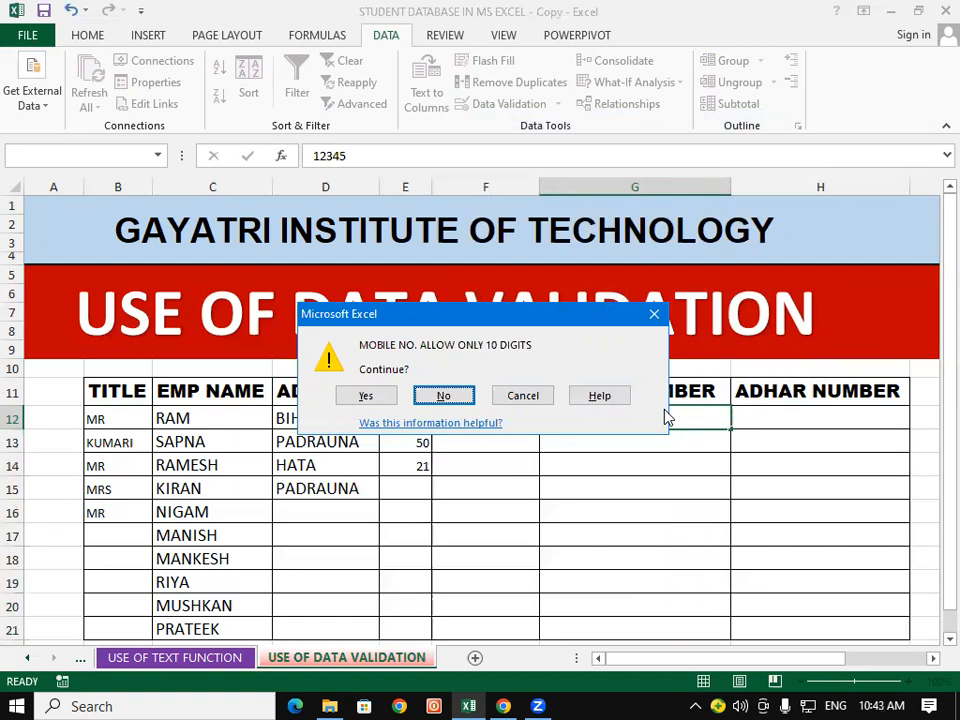
click(365, 395)
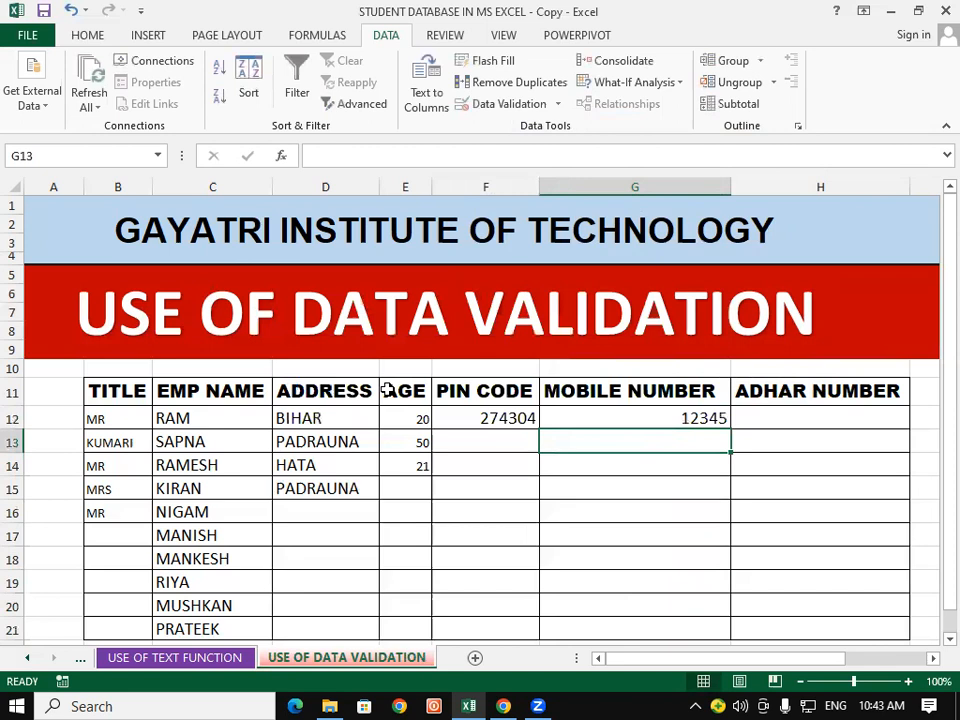
Step: Enter 274305 in G13 and keep it despite the warning
text(4)
key(BackSpace)
text(274305)
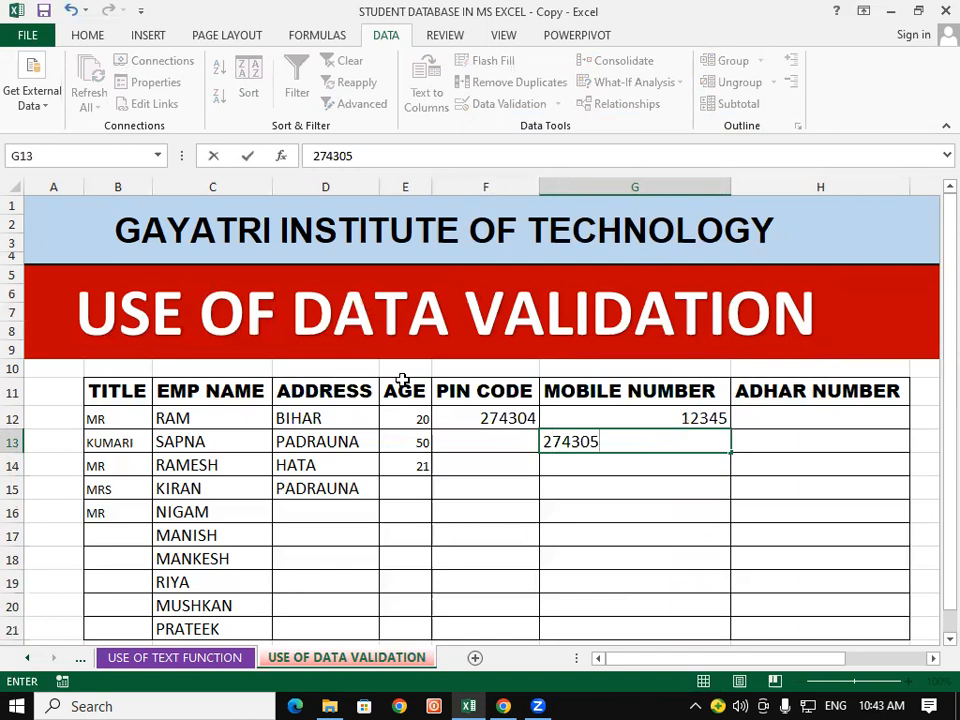
key(Return)
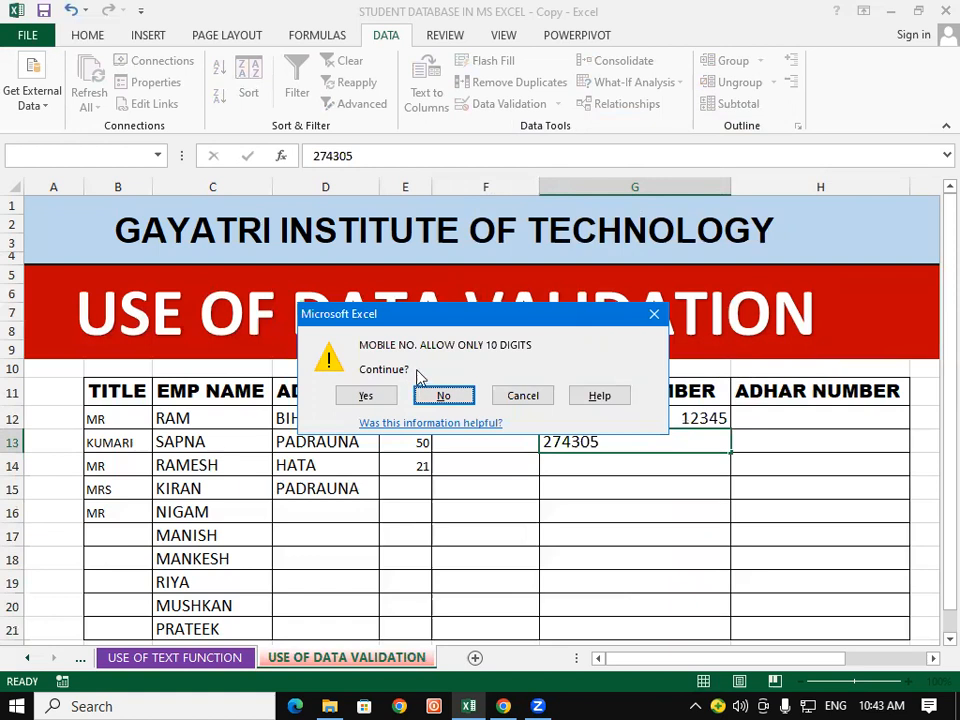
click(365, 396)
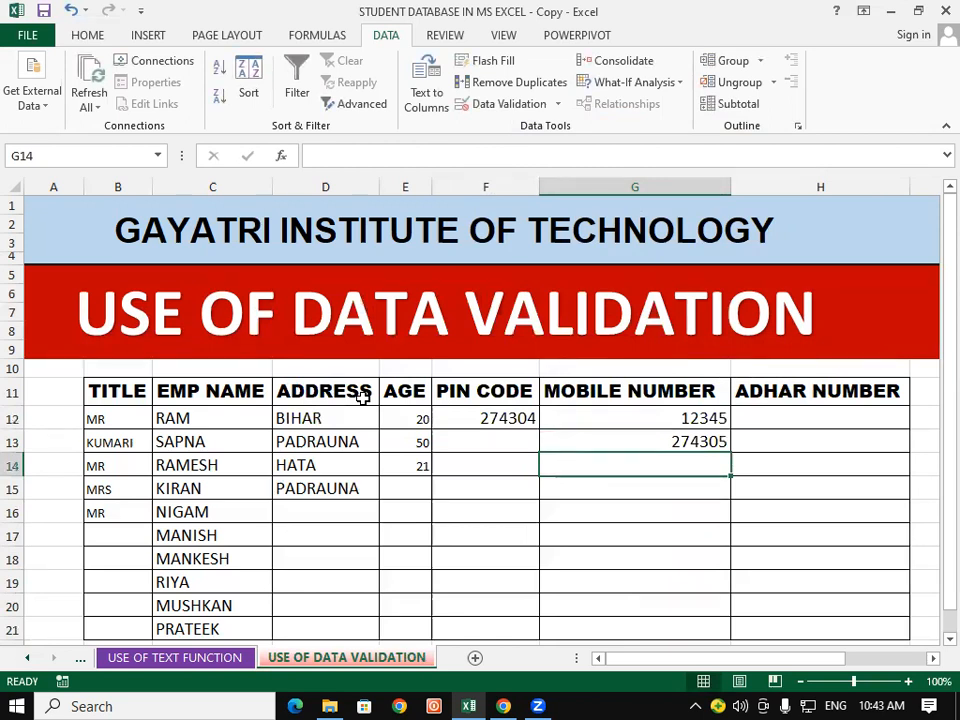
Step: Select ADHAR NUMBER cells H12:H21 and set a Text length equal to 12 rule
click(822, 418)
drag(820, 475, 834, 508)
scroll(834, 508, up, 1)
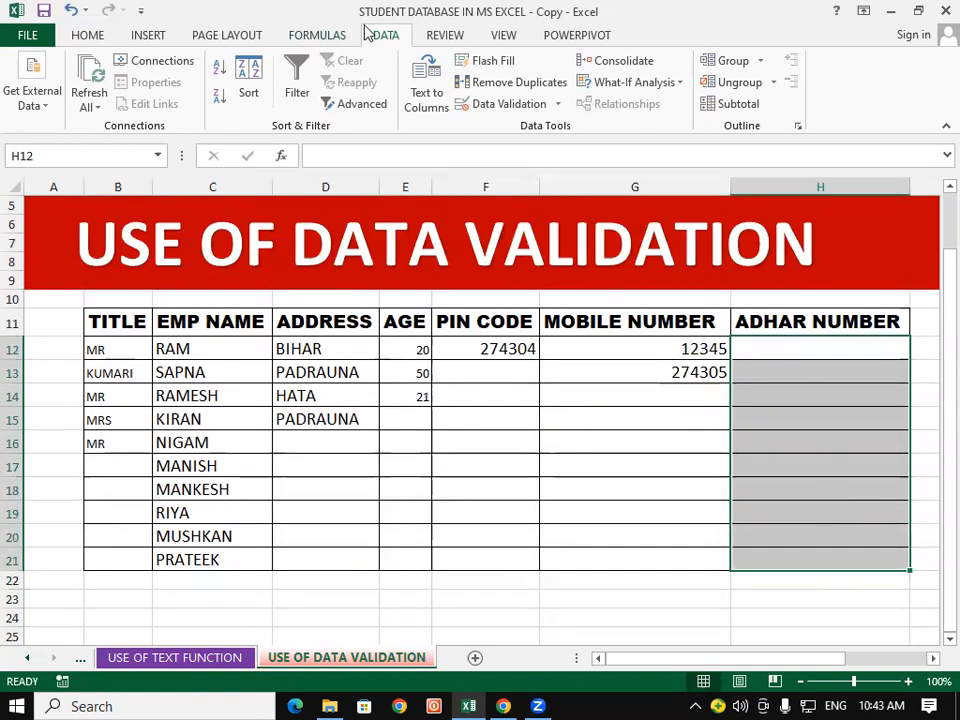
click(507, 106)
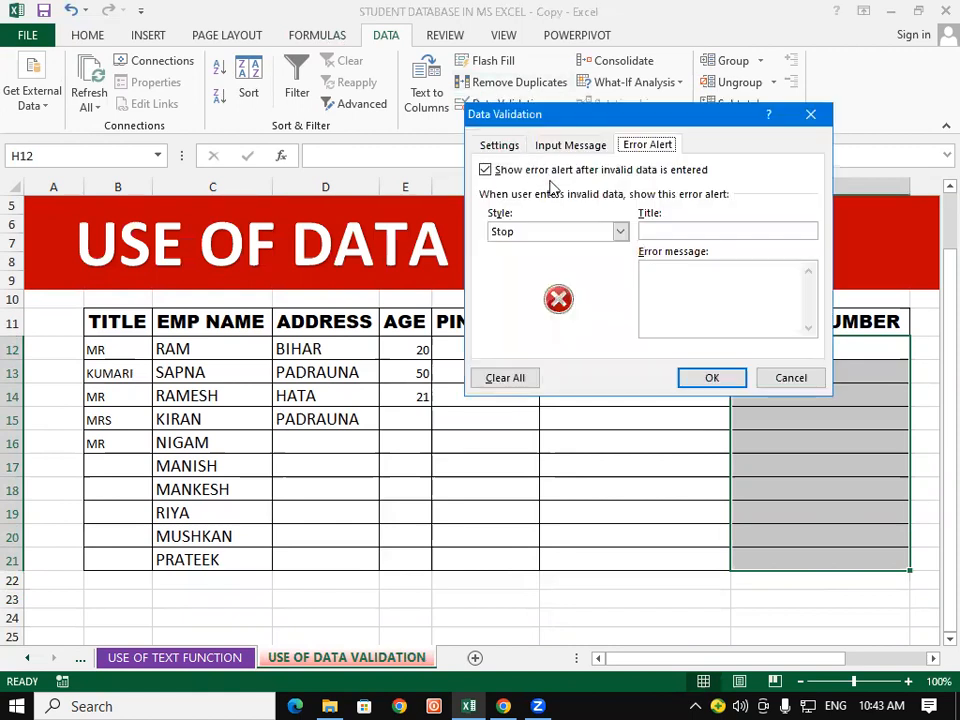
click(503, 146)
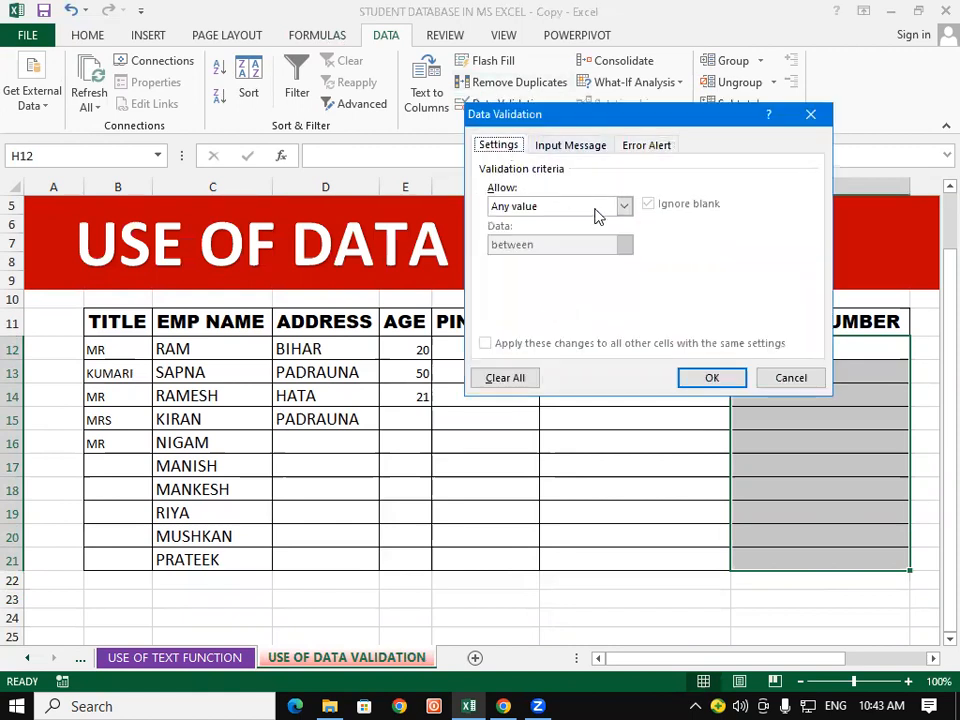
click(623, 205)
click(542, 272)
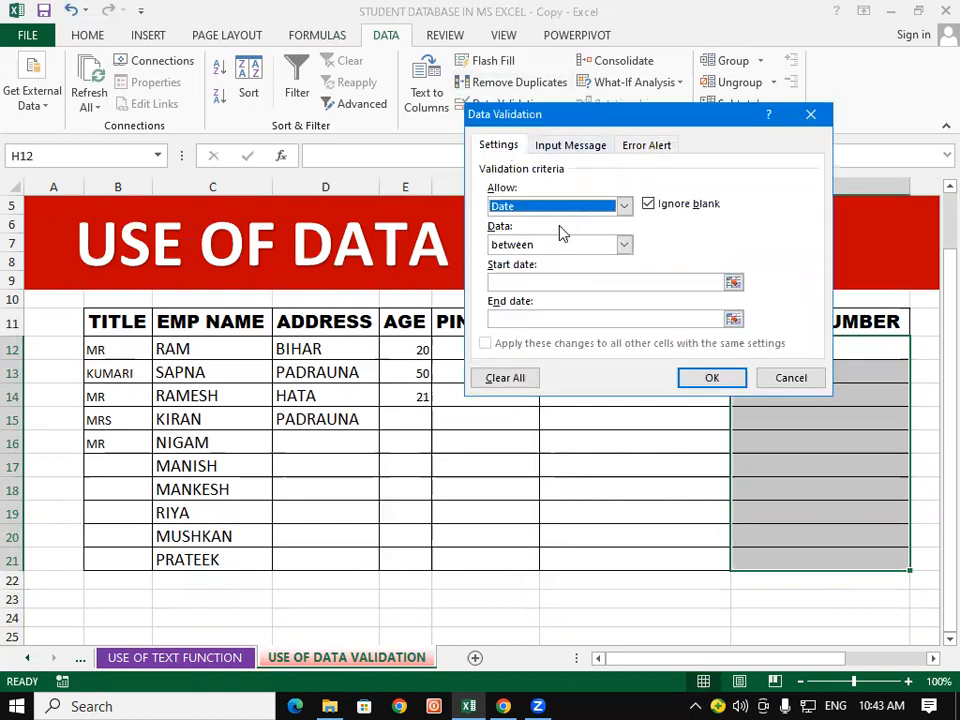
click(623, 205)
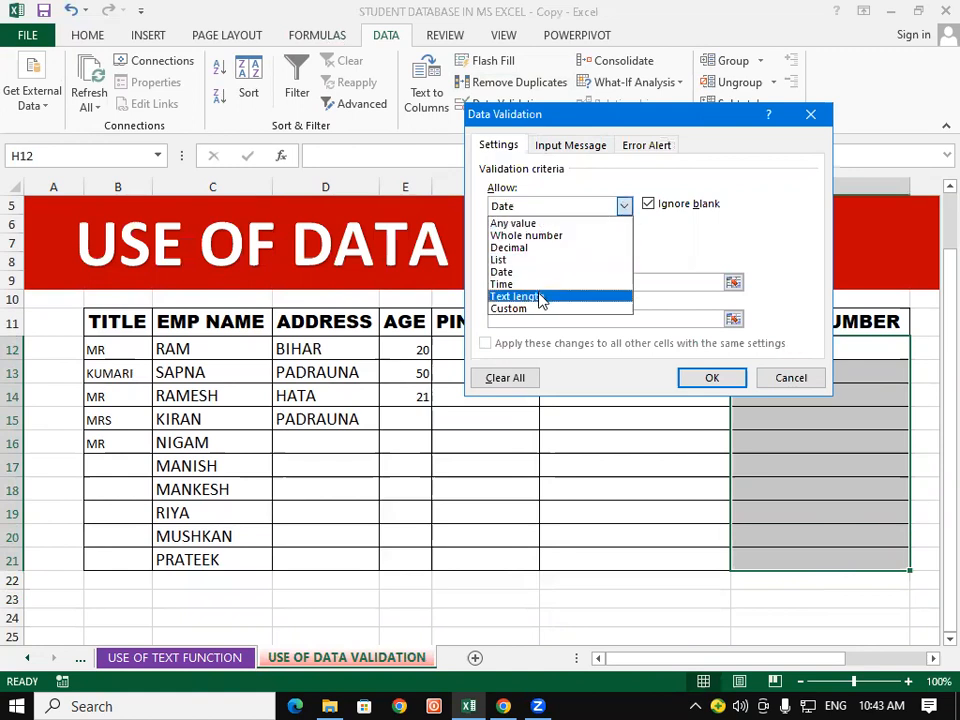
click(541, 297)
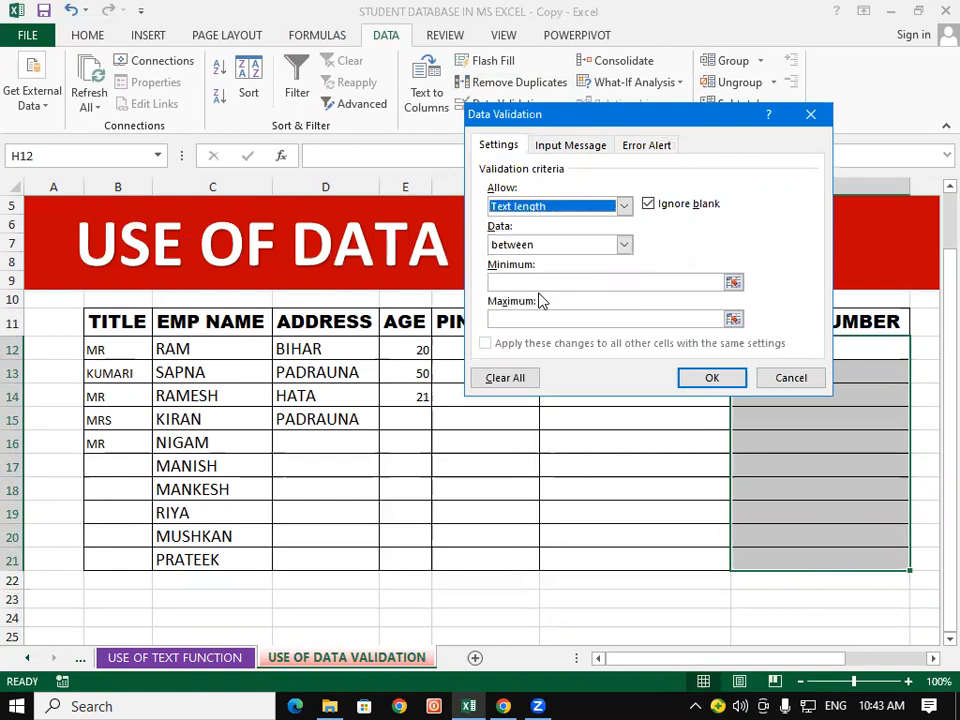
click(623, 244)
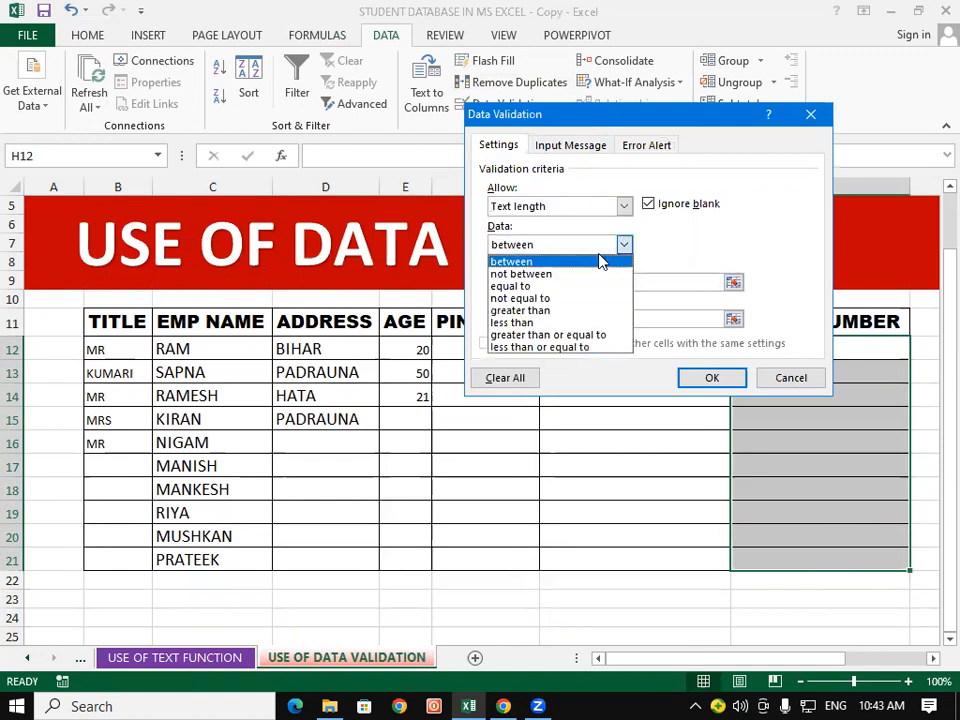
click(548, 286)
click(547, 281)
text(12)
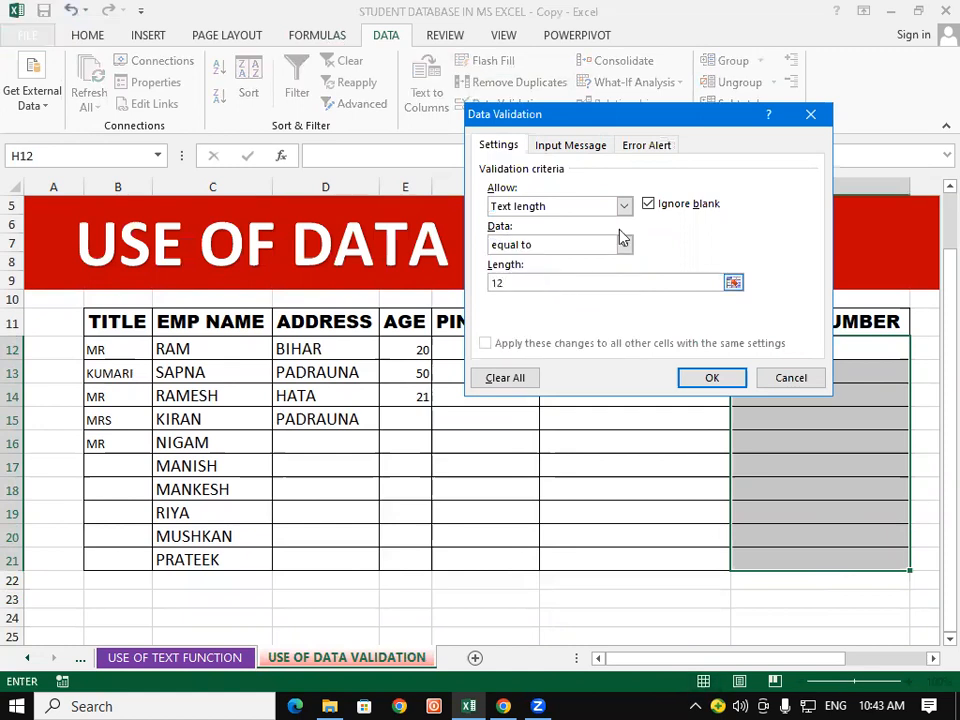
Step: Add an Information alert reading 'ADHAR NUMBER ALLOW ONLY 12 DIGITS' and apply it
click(668, 150)
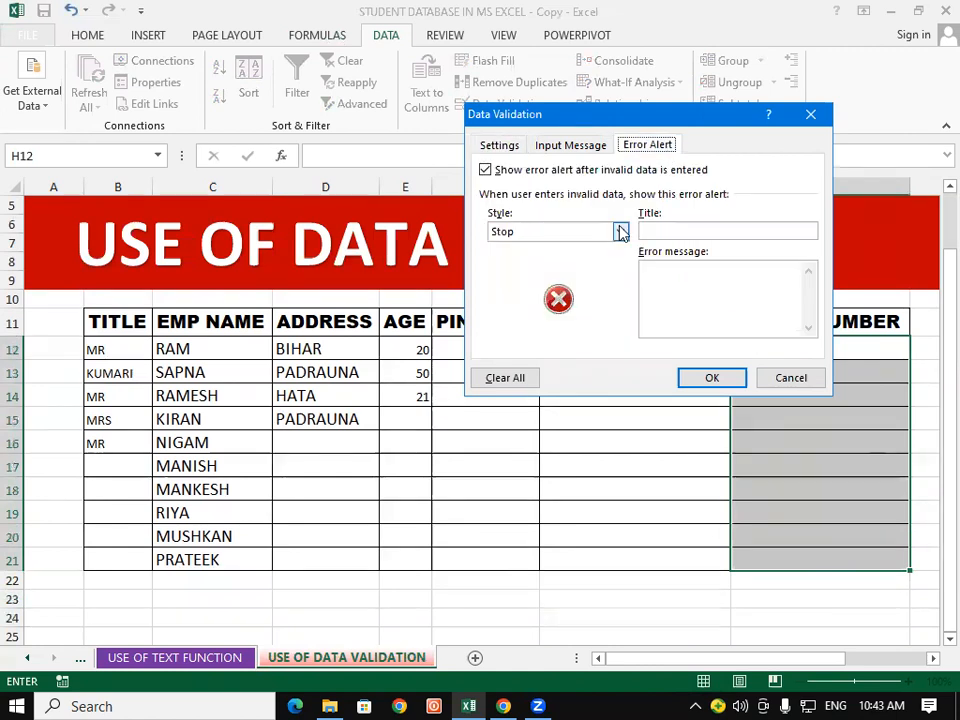
click(620, 231)
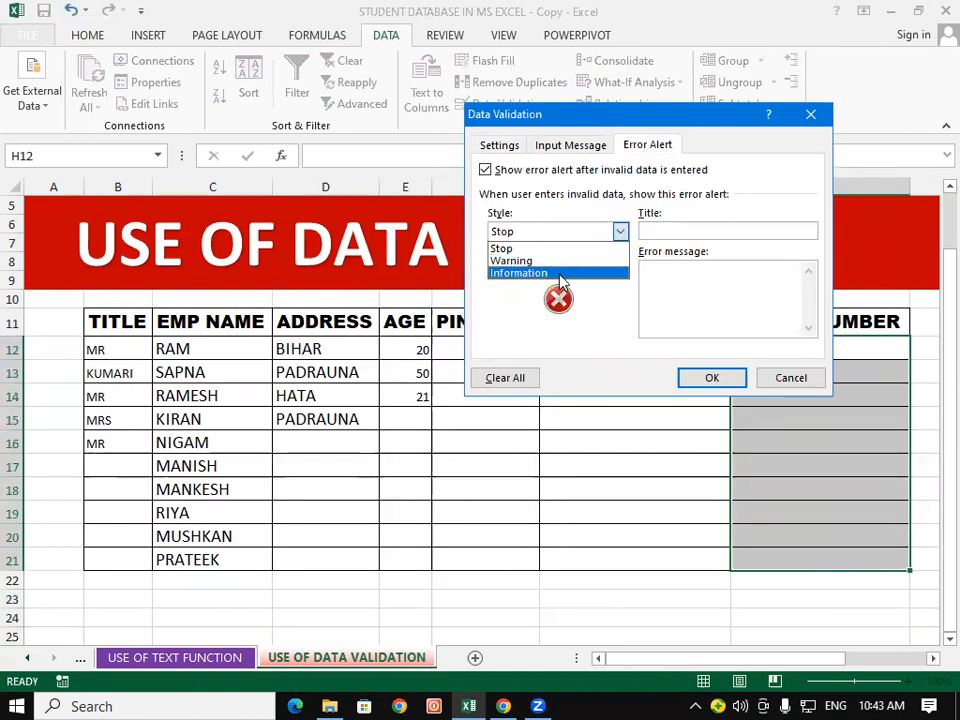
click(561, 273)
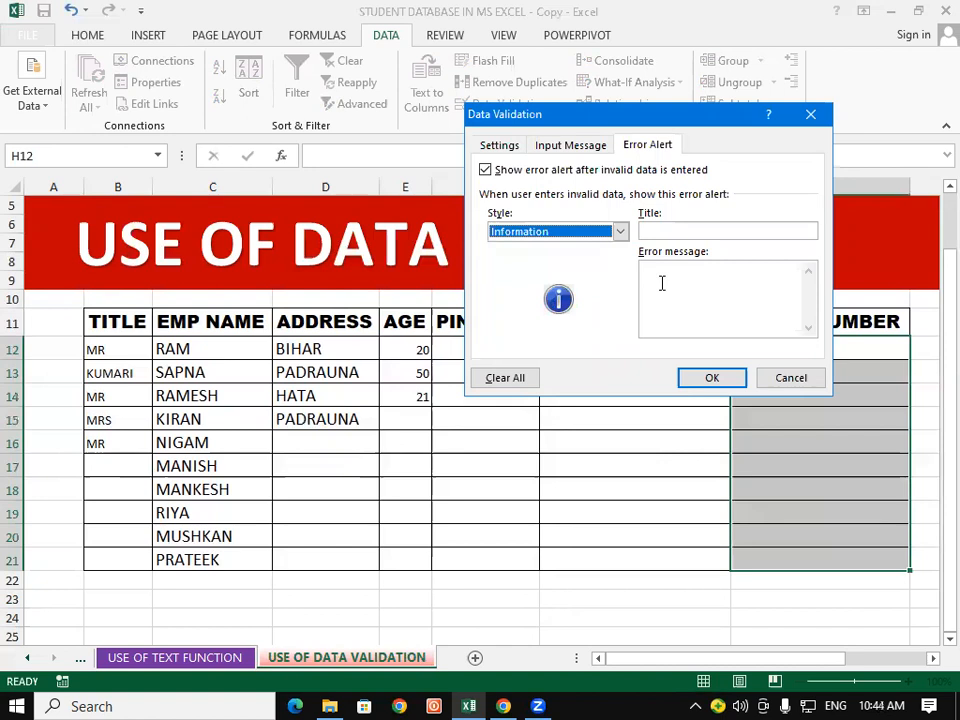
click(661, 283)
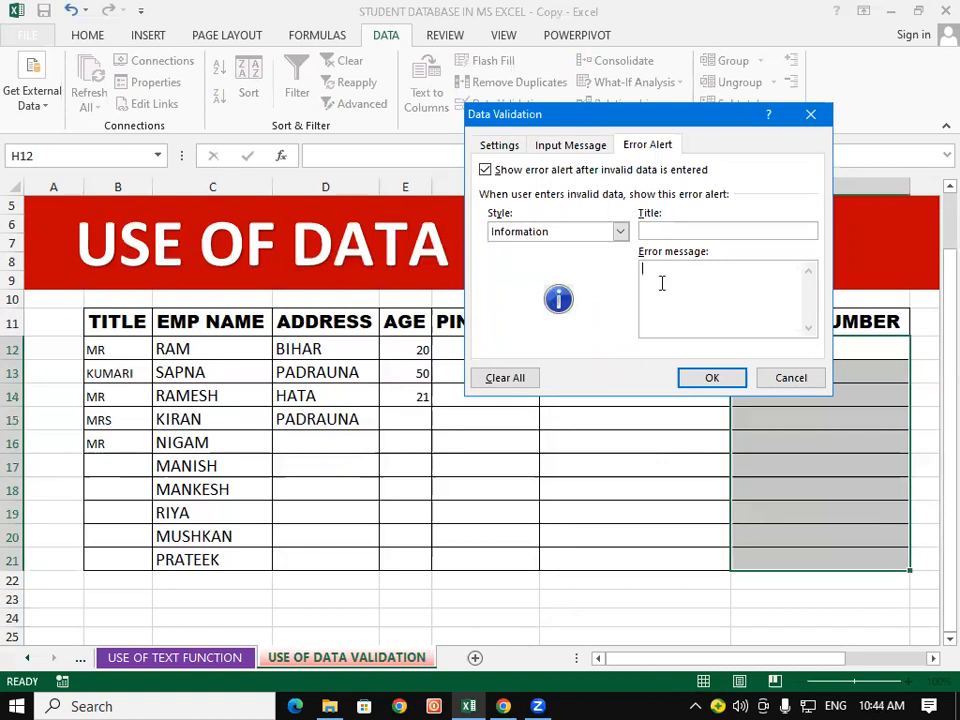
text(ADHAR )
text(NUMBE)
text(R AL)
text(OW=)
key(BackSpace)
key(BackSpace)
key(BackSpace)
key(BackSpace)
text(LOW ONLY 12)
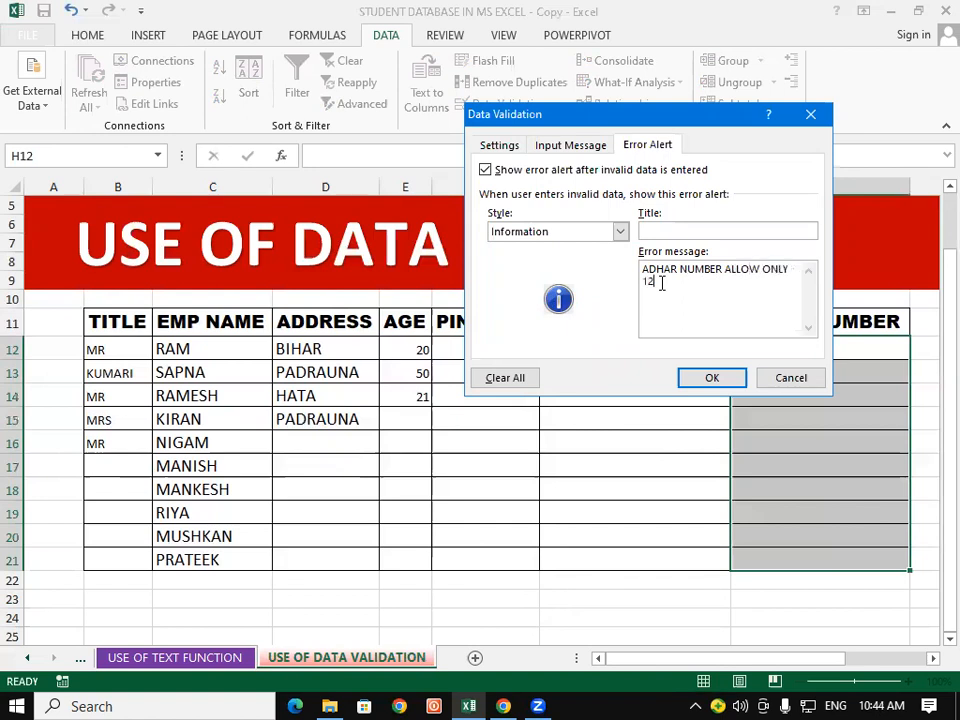
text( DIGITS)
click(706, 378)
Step: Enter the 8-digit test value 50362044 in H12 and accept it past the 12-digit alert
click(784, 340)
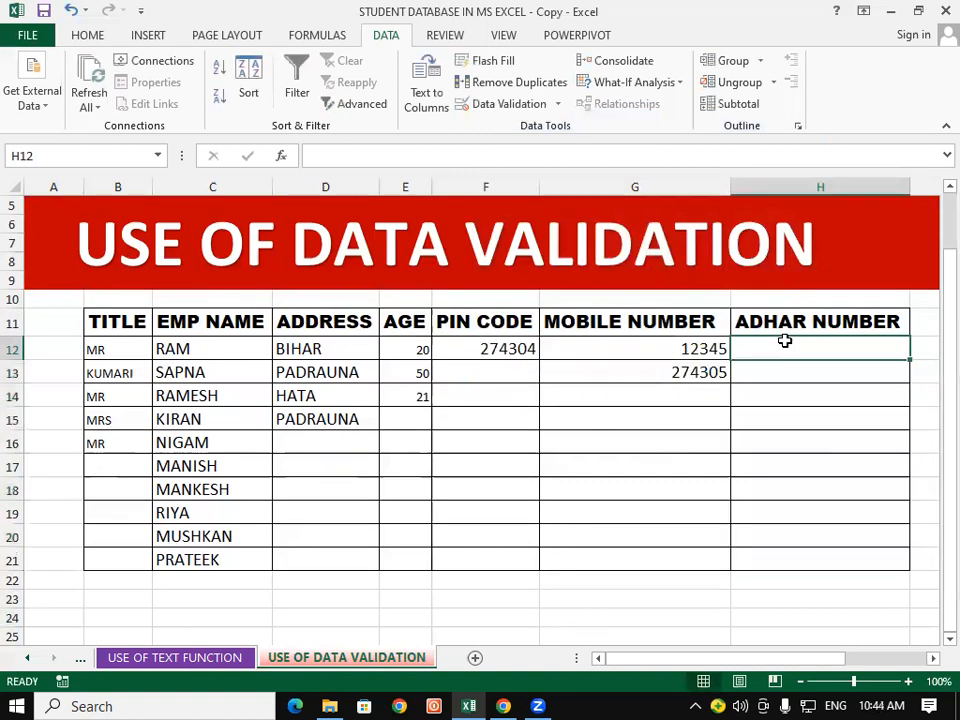
text(50362044)
key(Return)
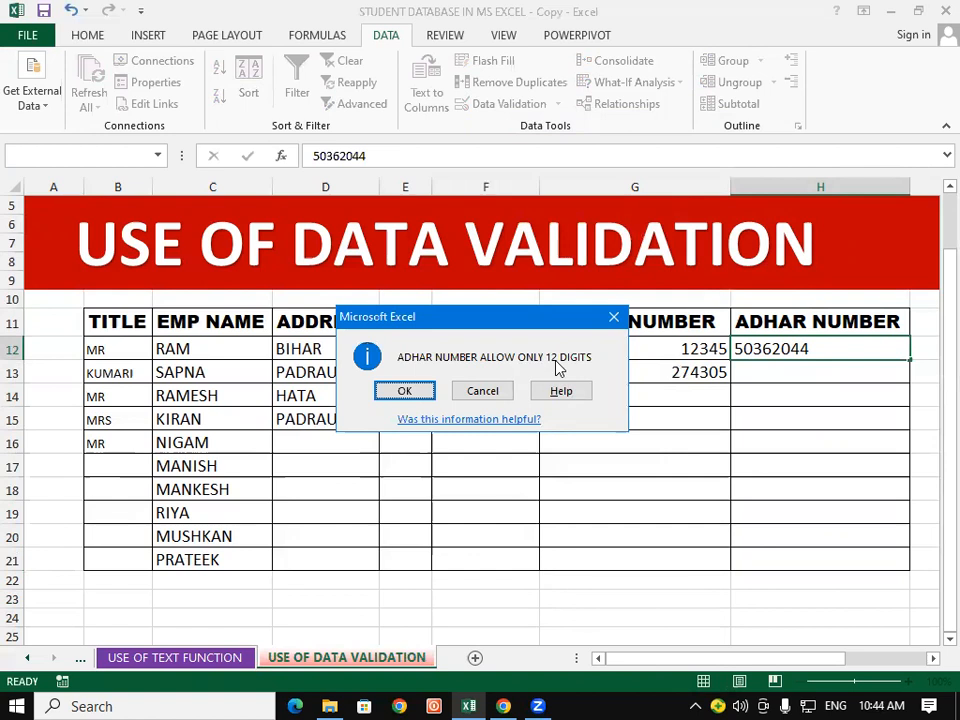
click(401, 391)
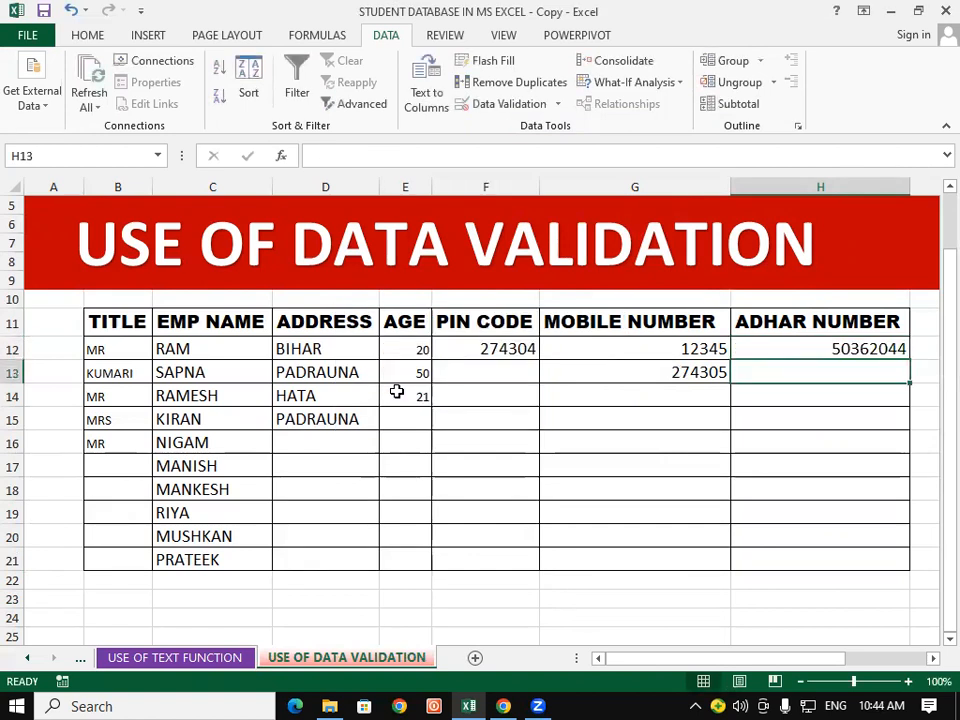